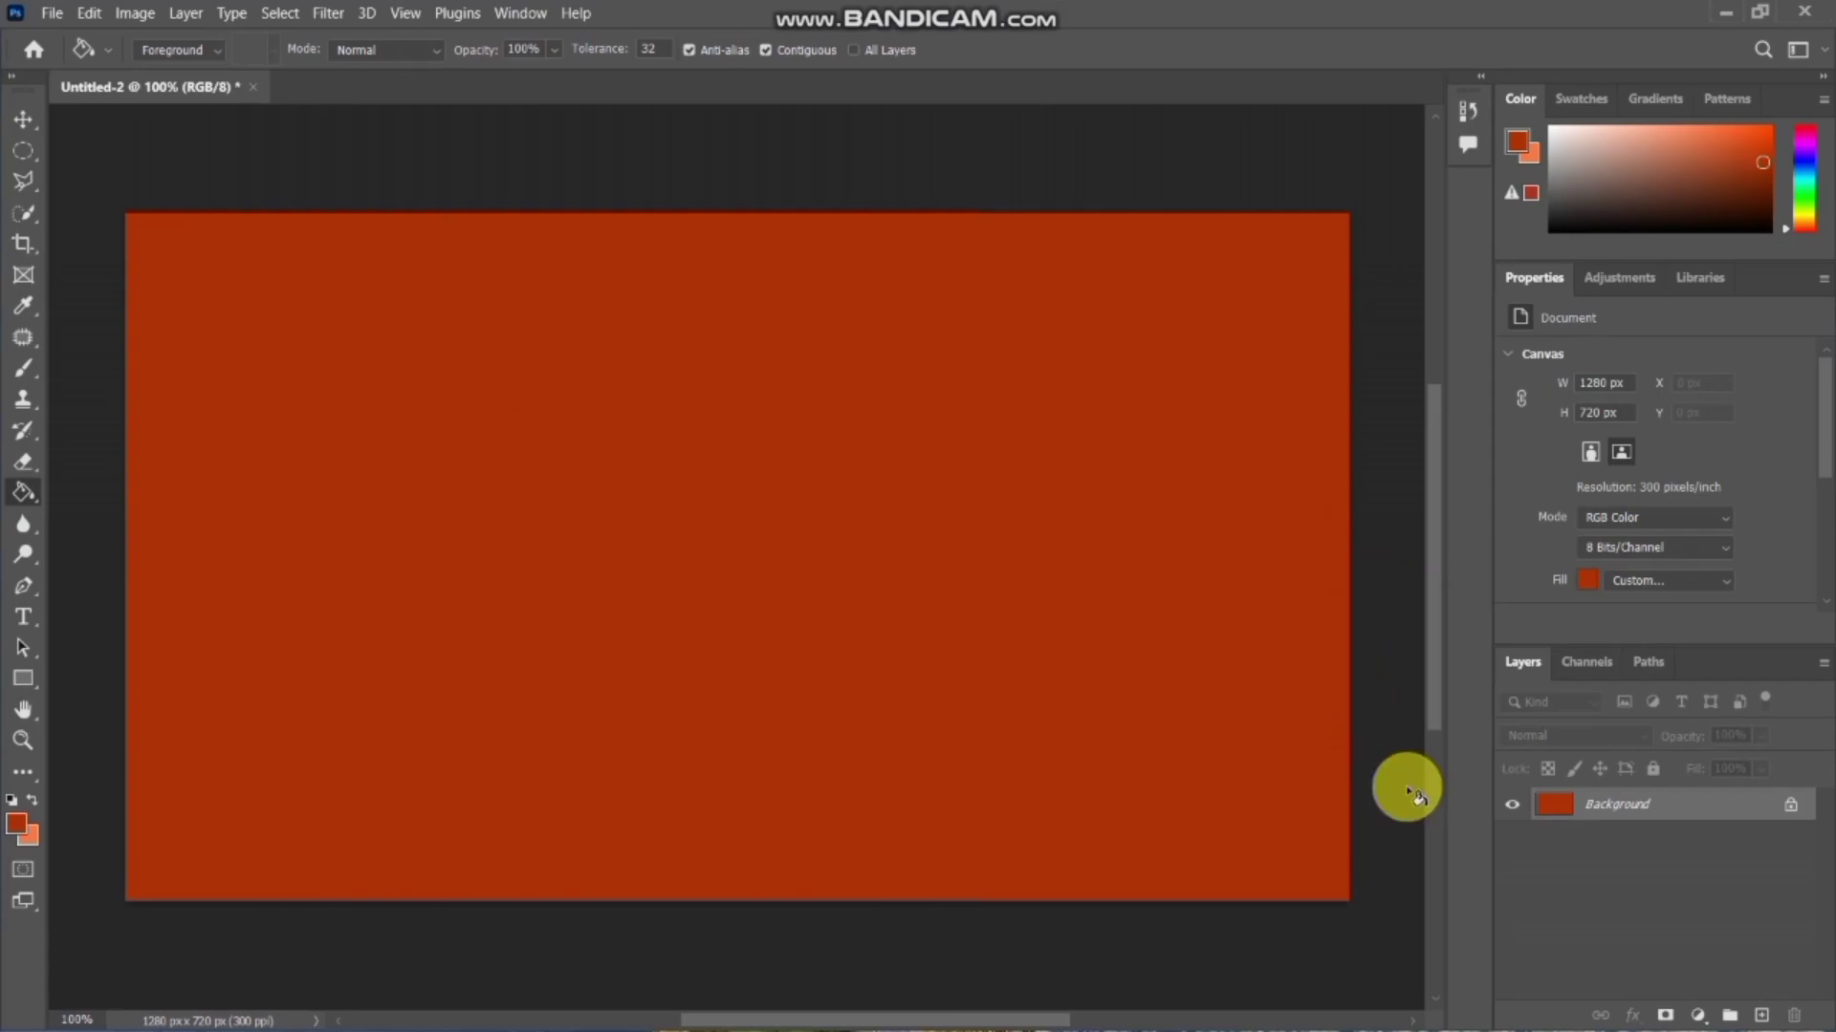
- Undo a stray mask and group, then add an empty Layer 1 above the orange background
left_click(1665, 1015)
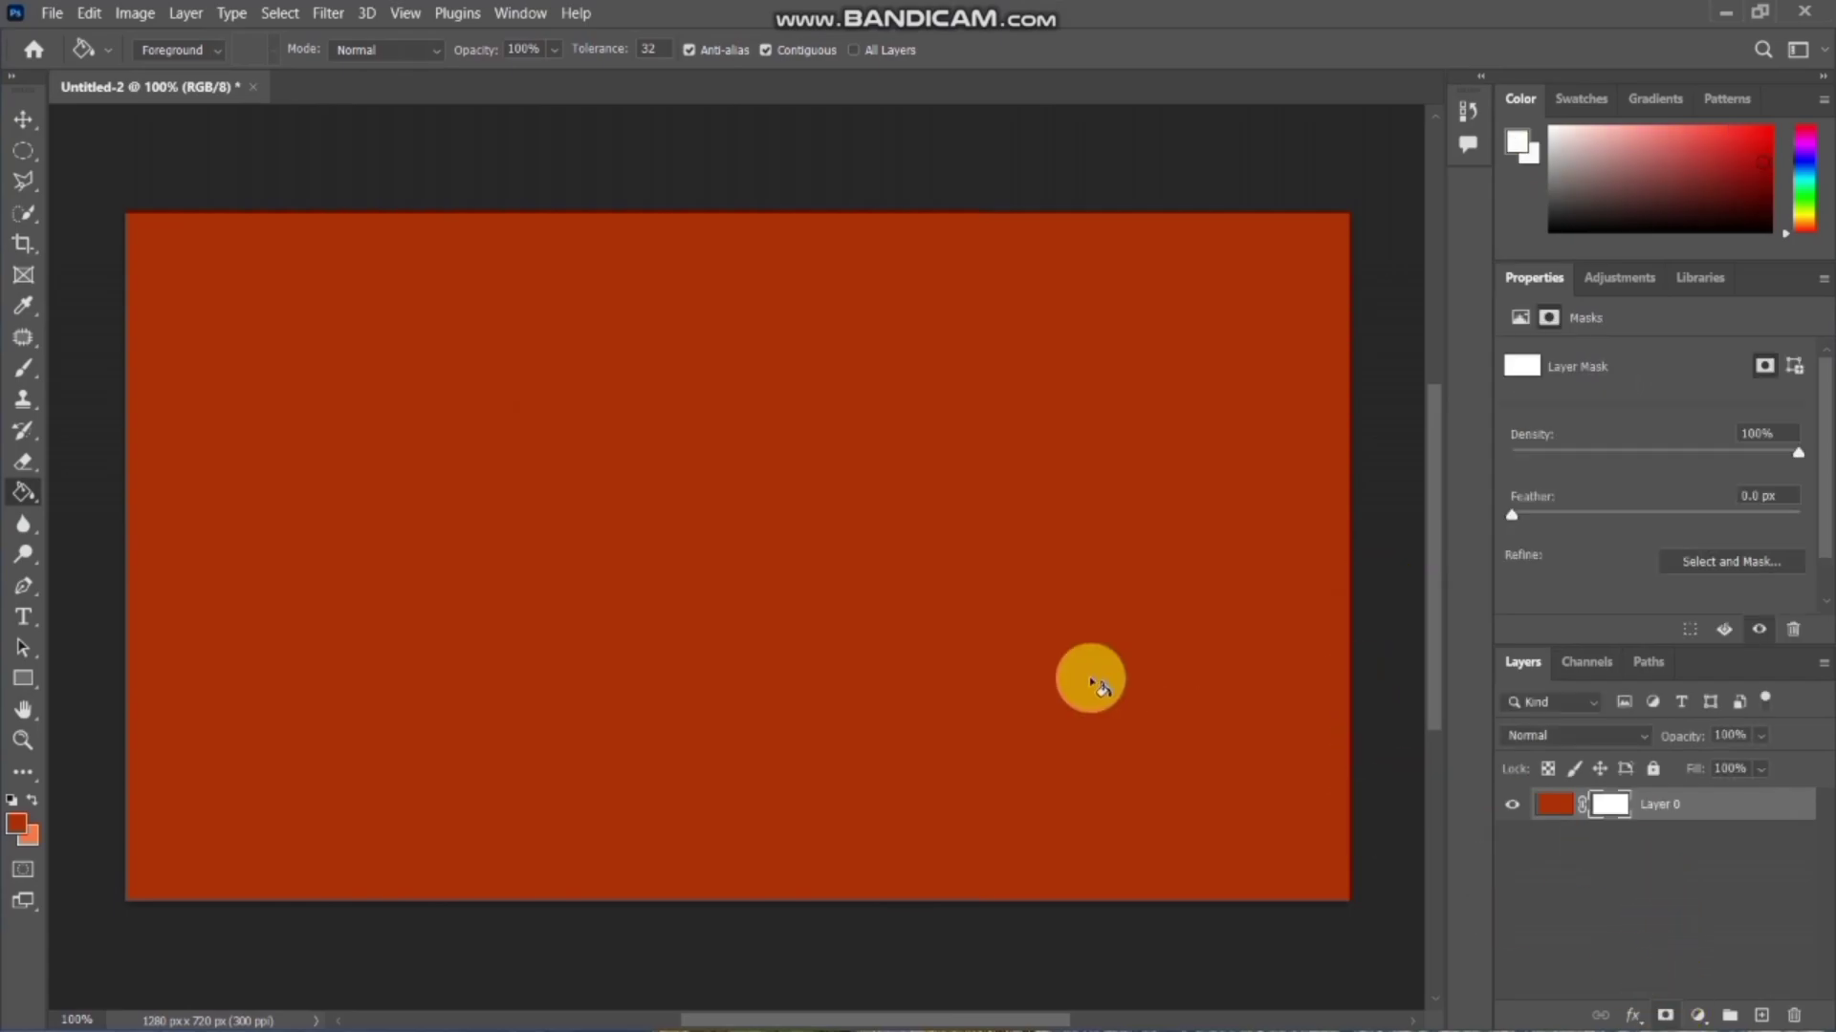
key("ctrl+z")
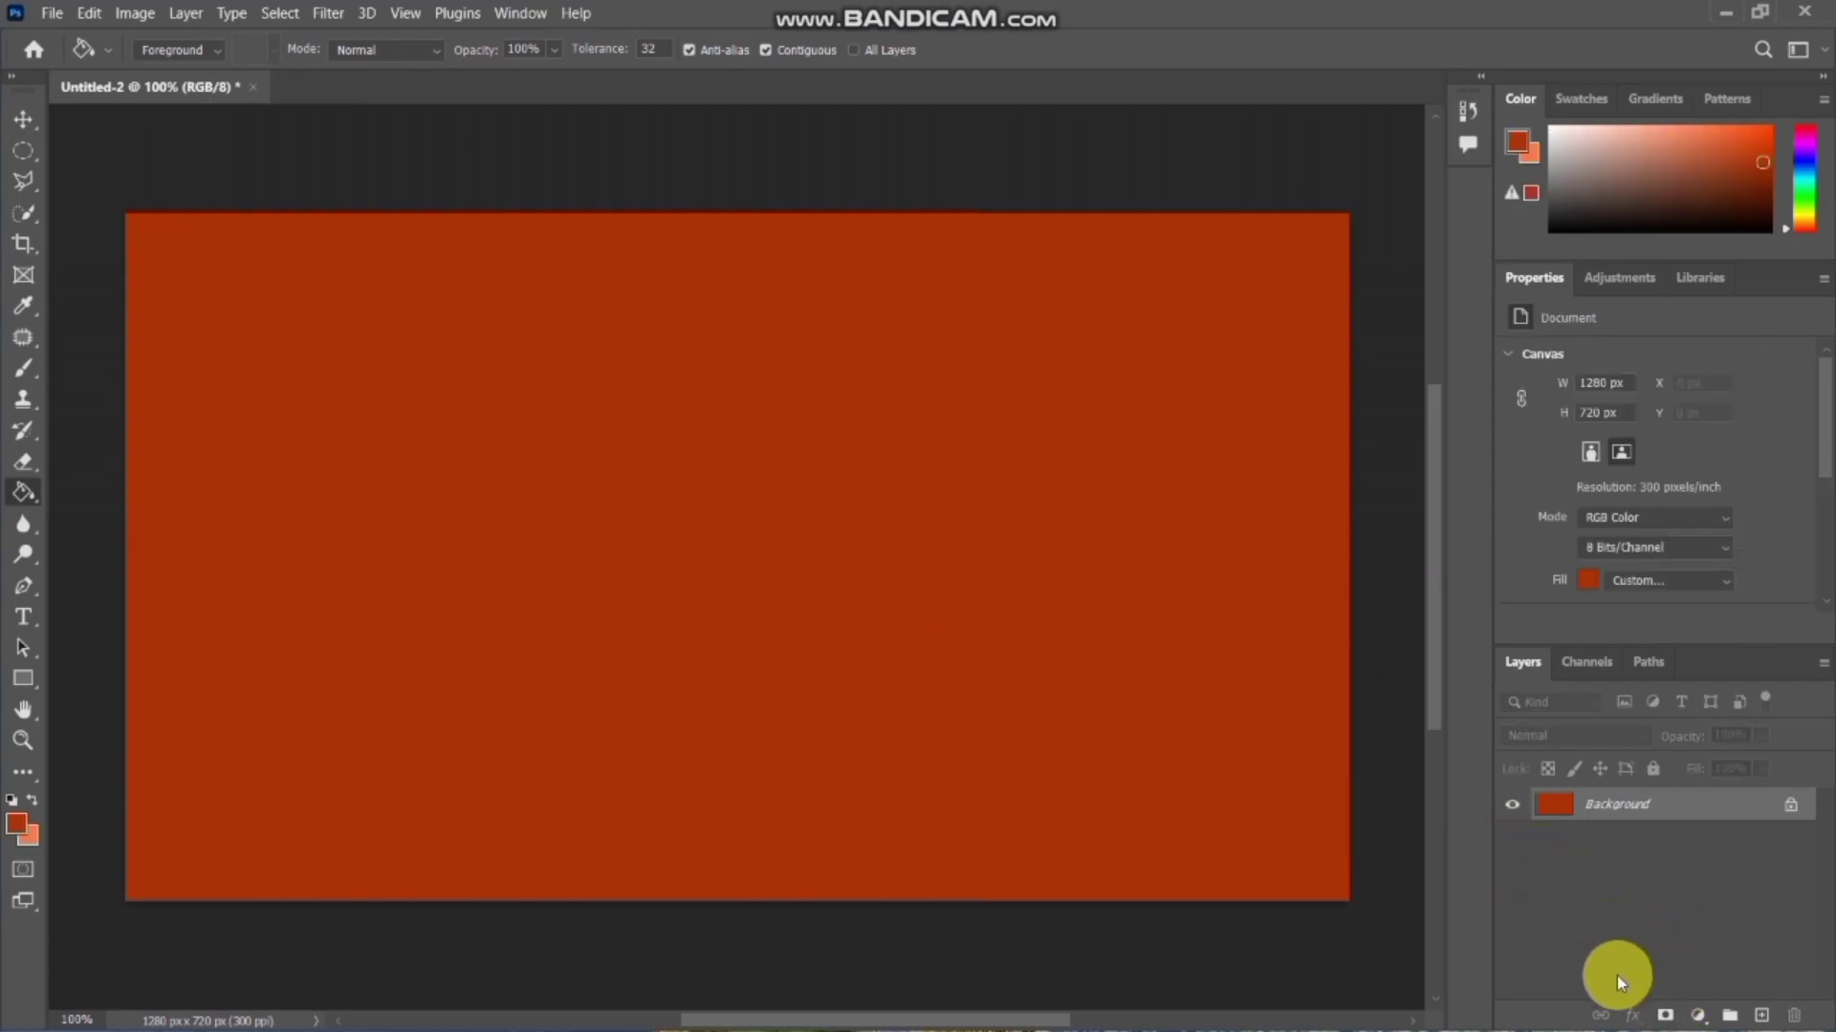
left_click(1731, 1016)
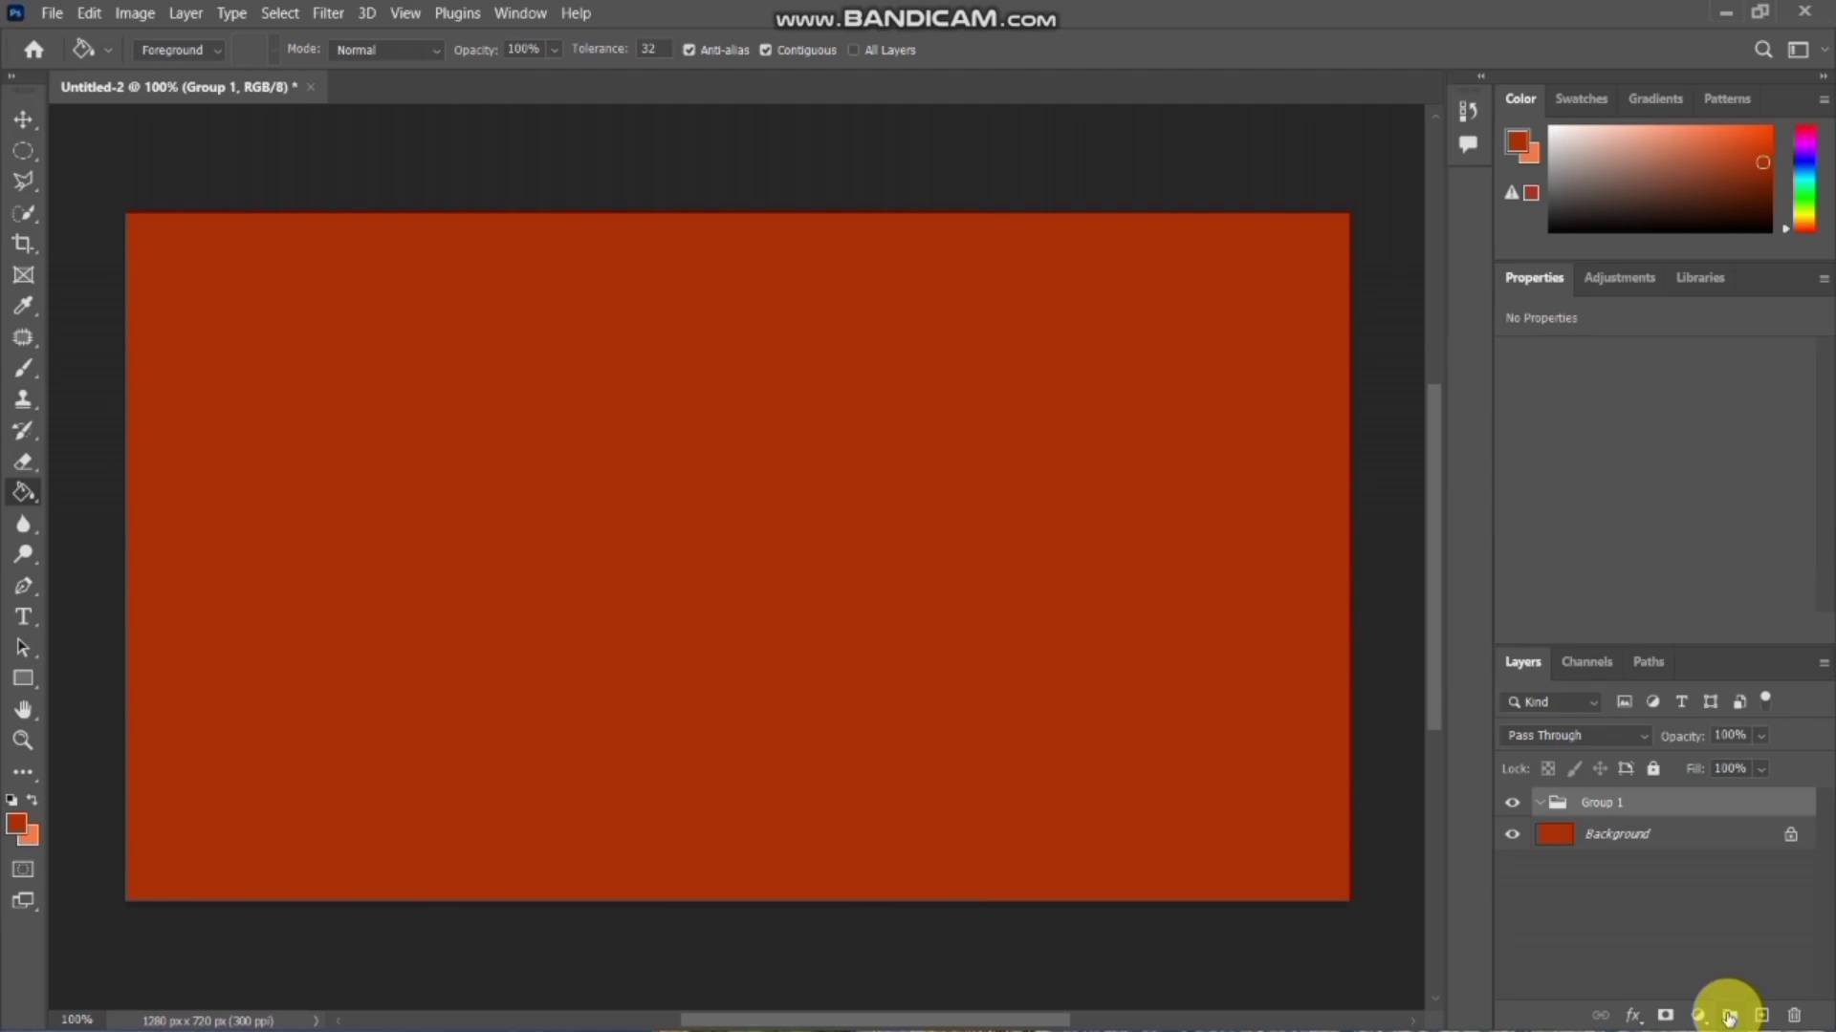
key("ctrl+z")
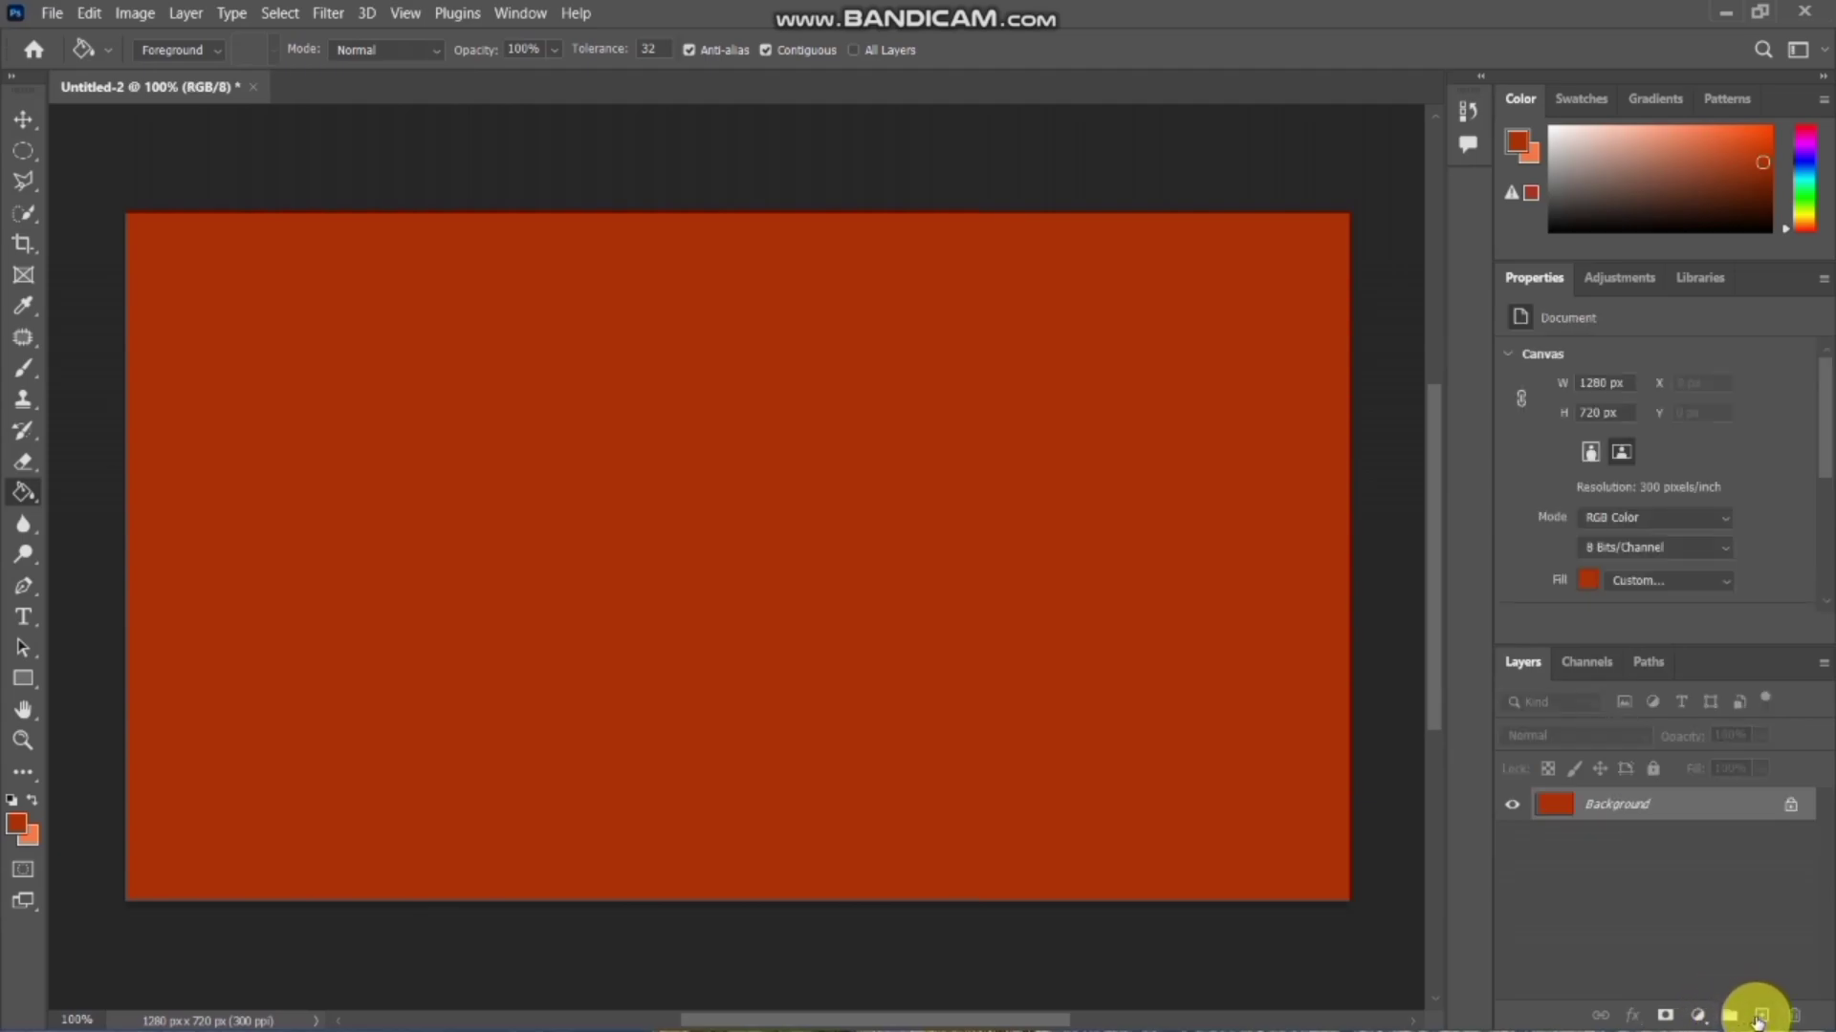
left_click(1759, 1016)
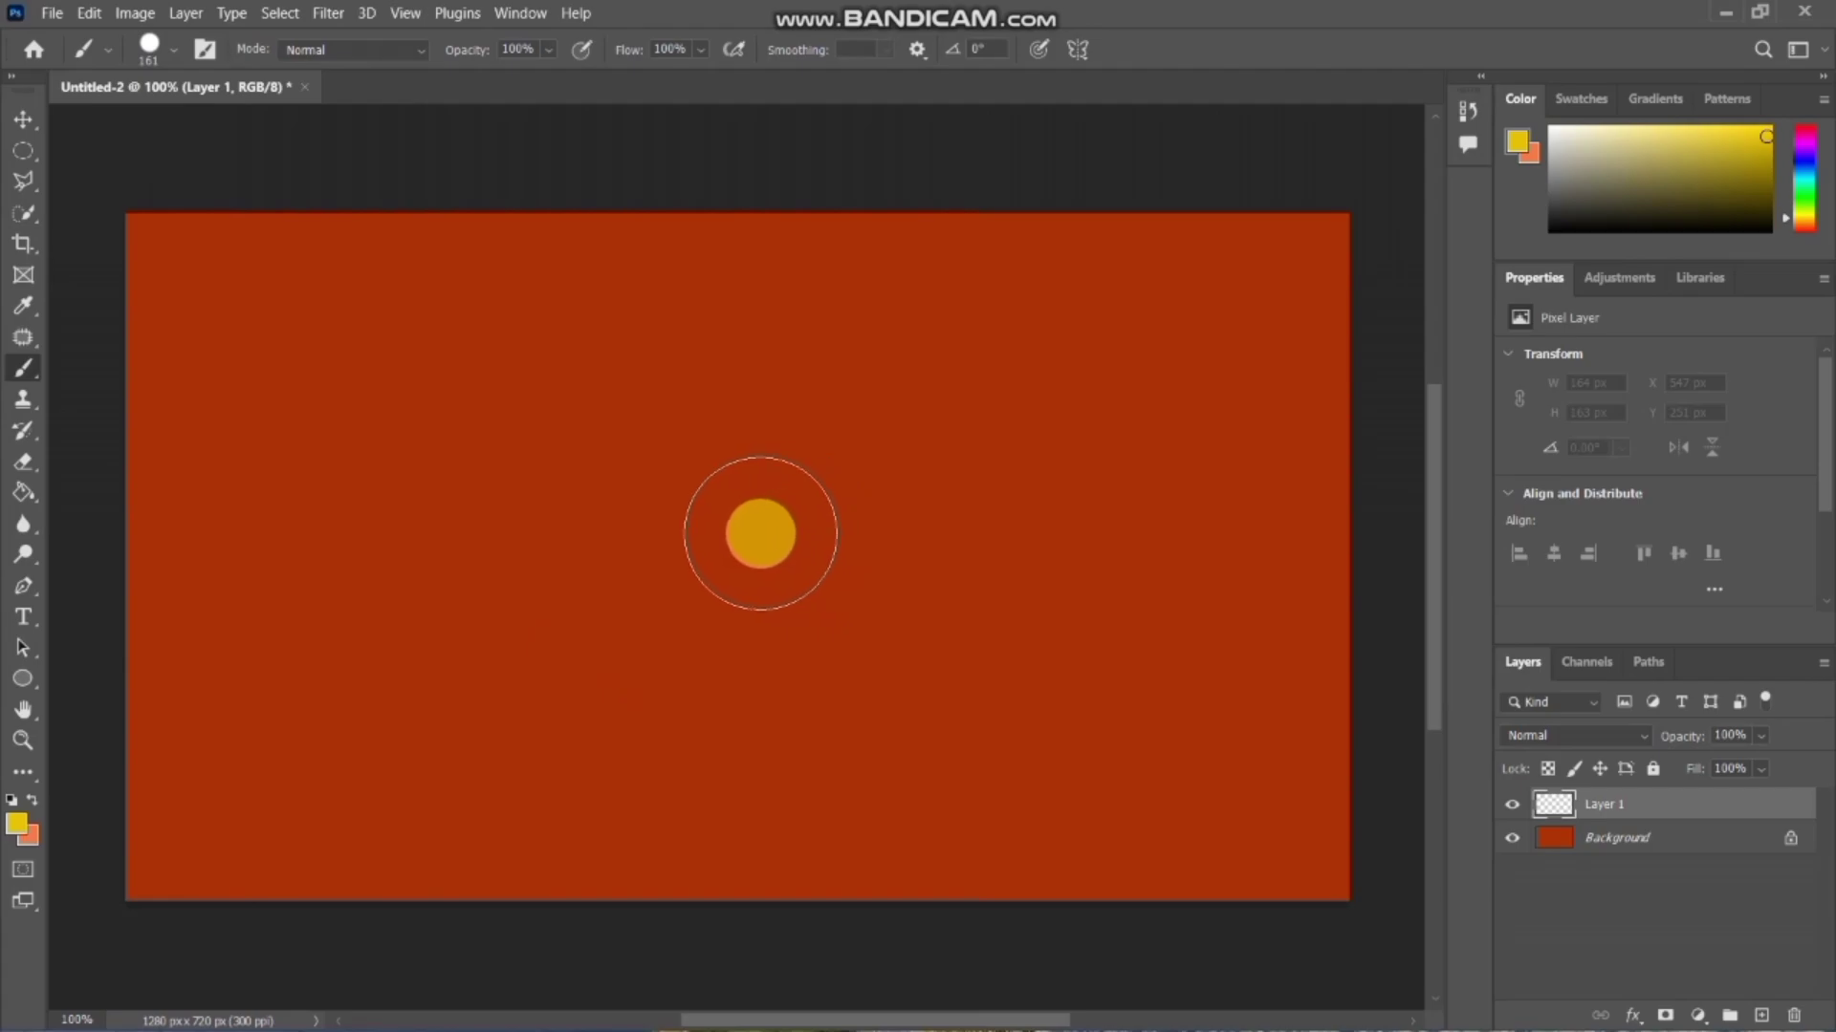
- Paint a yellow dot on Layer 1 and scale it up into a roughly 285×283 px circle
left_click(730, 526)
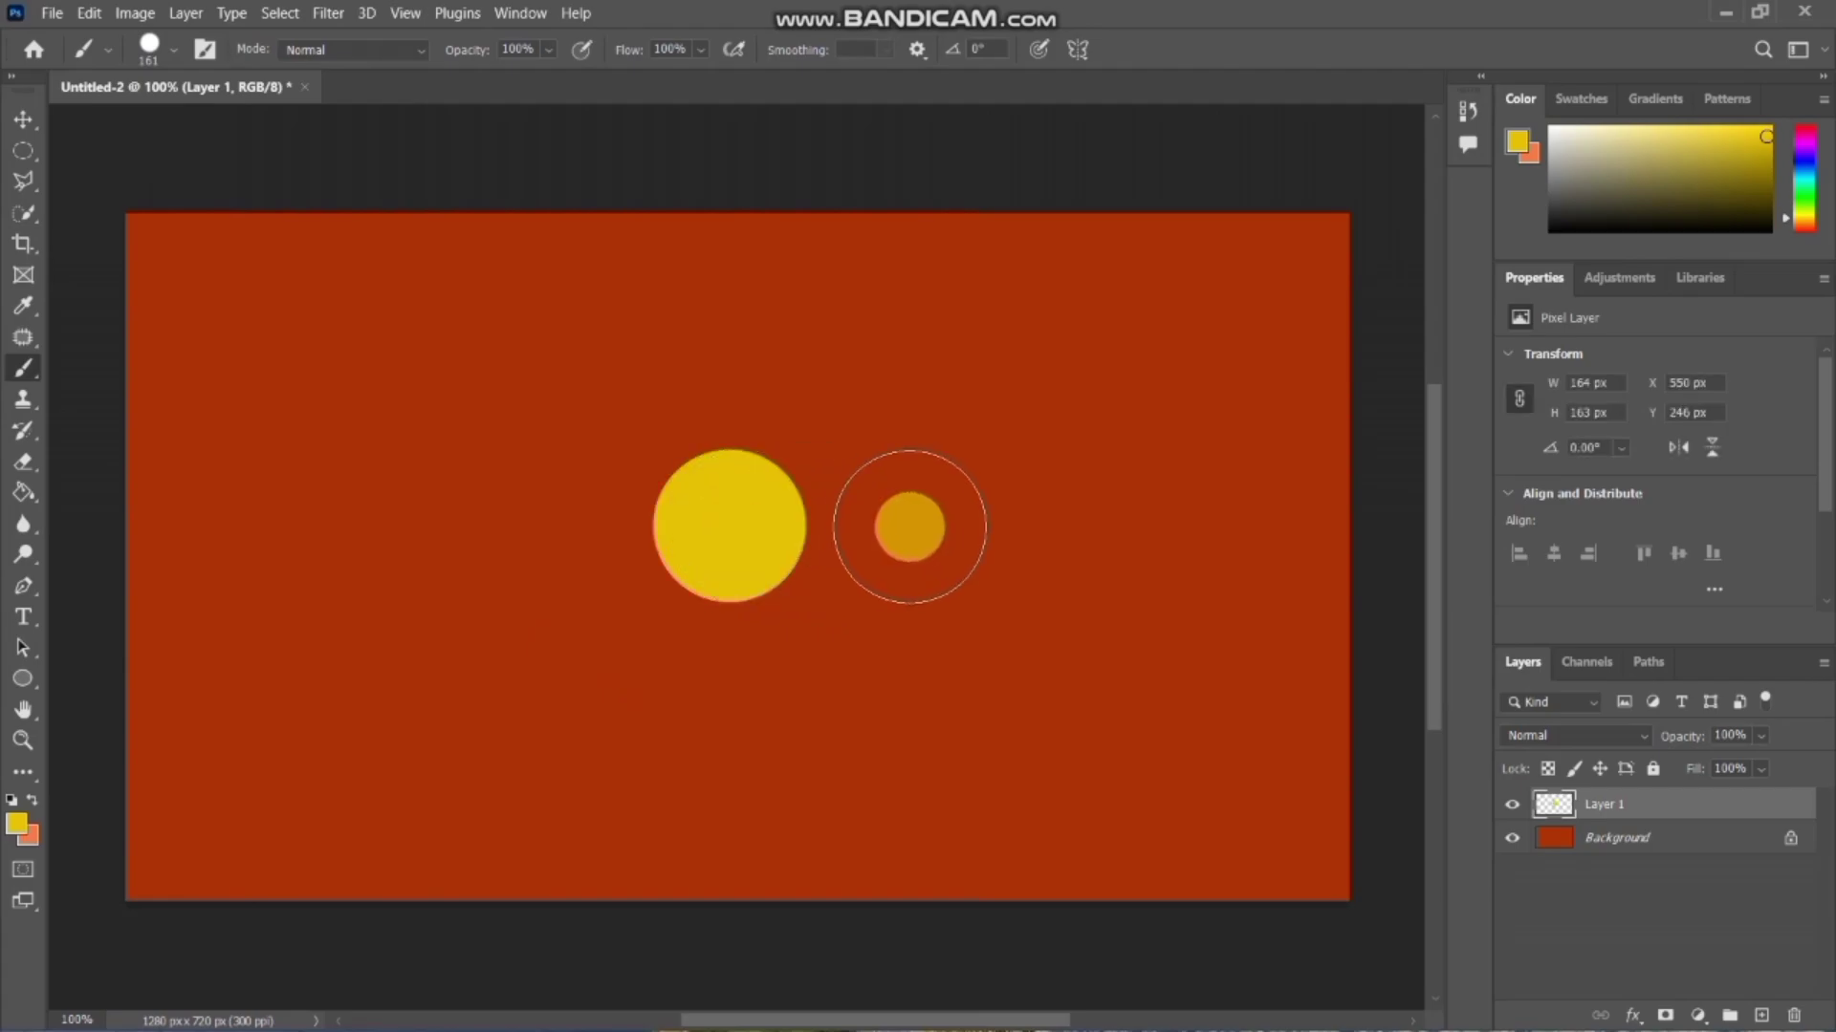
key("ctrl+t")
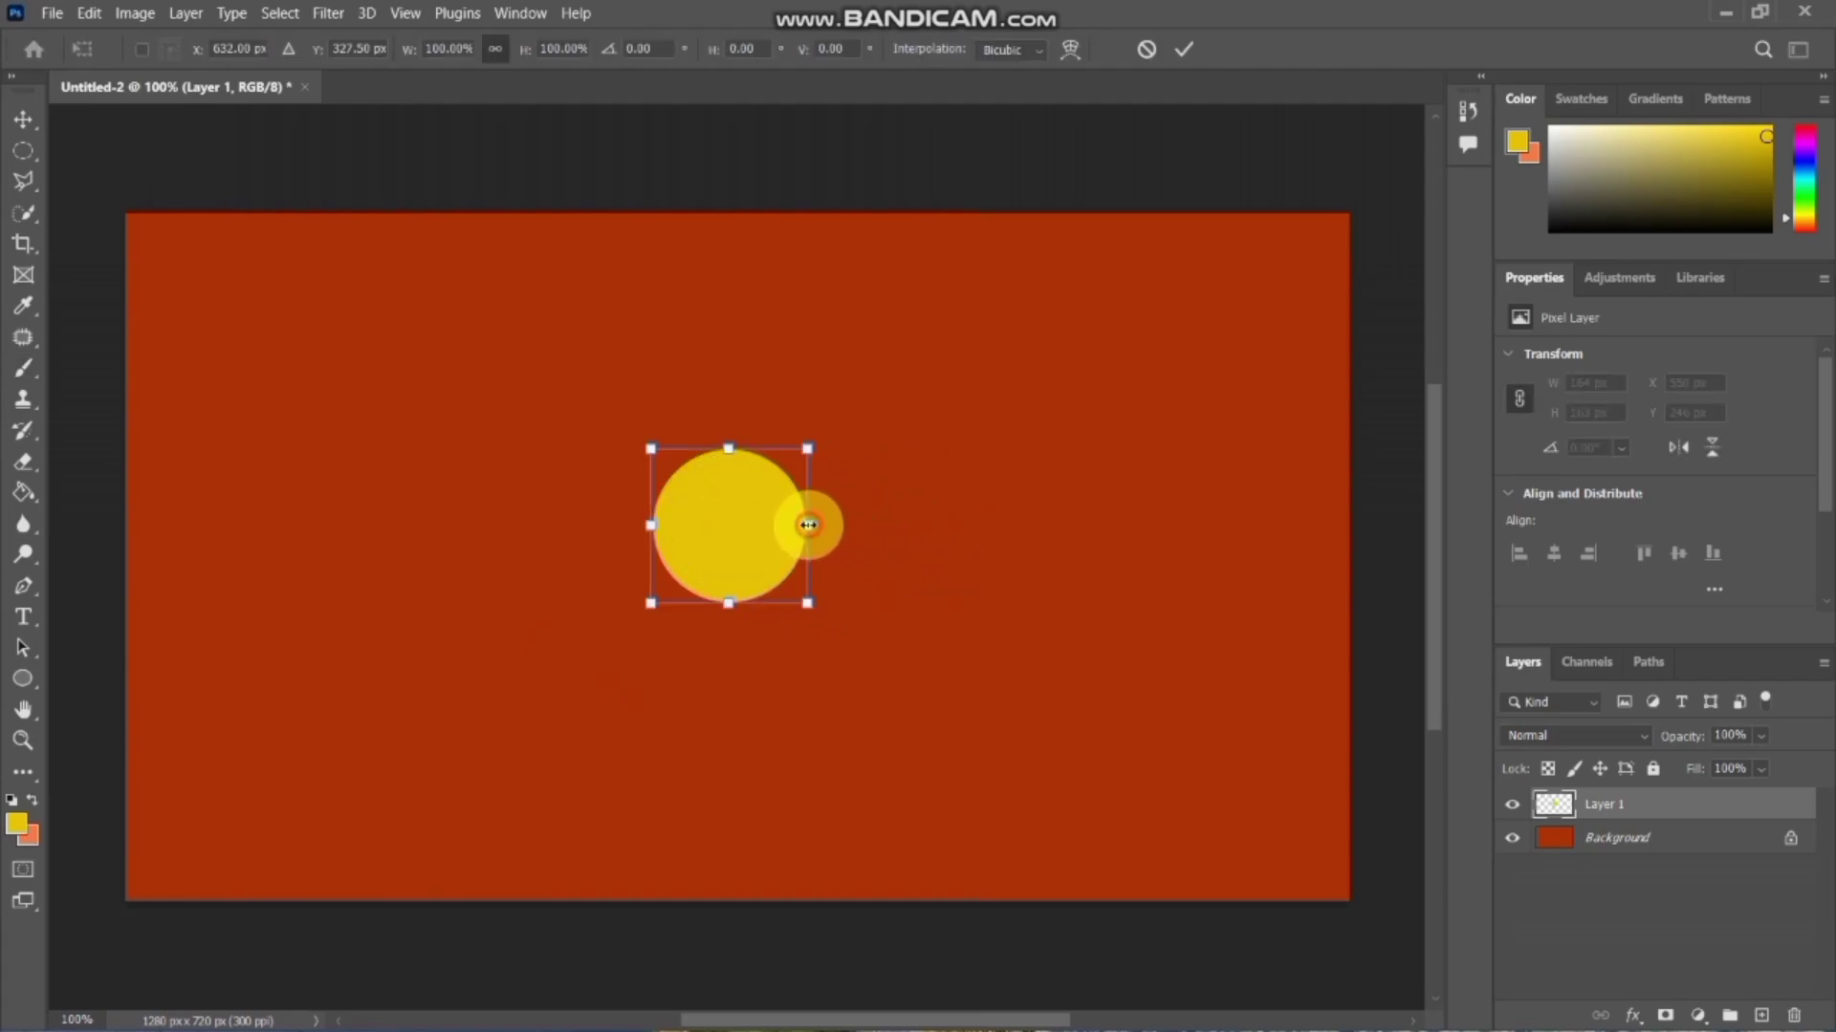
mouse_move(807, 525)
left_mouse_down()
mouse_move(921, 522)
mouse_move(807, 589)
left_mouse_up()
key("Return")
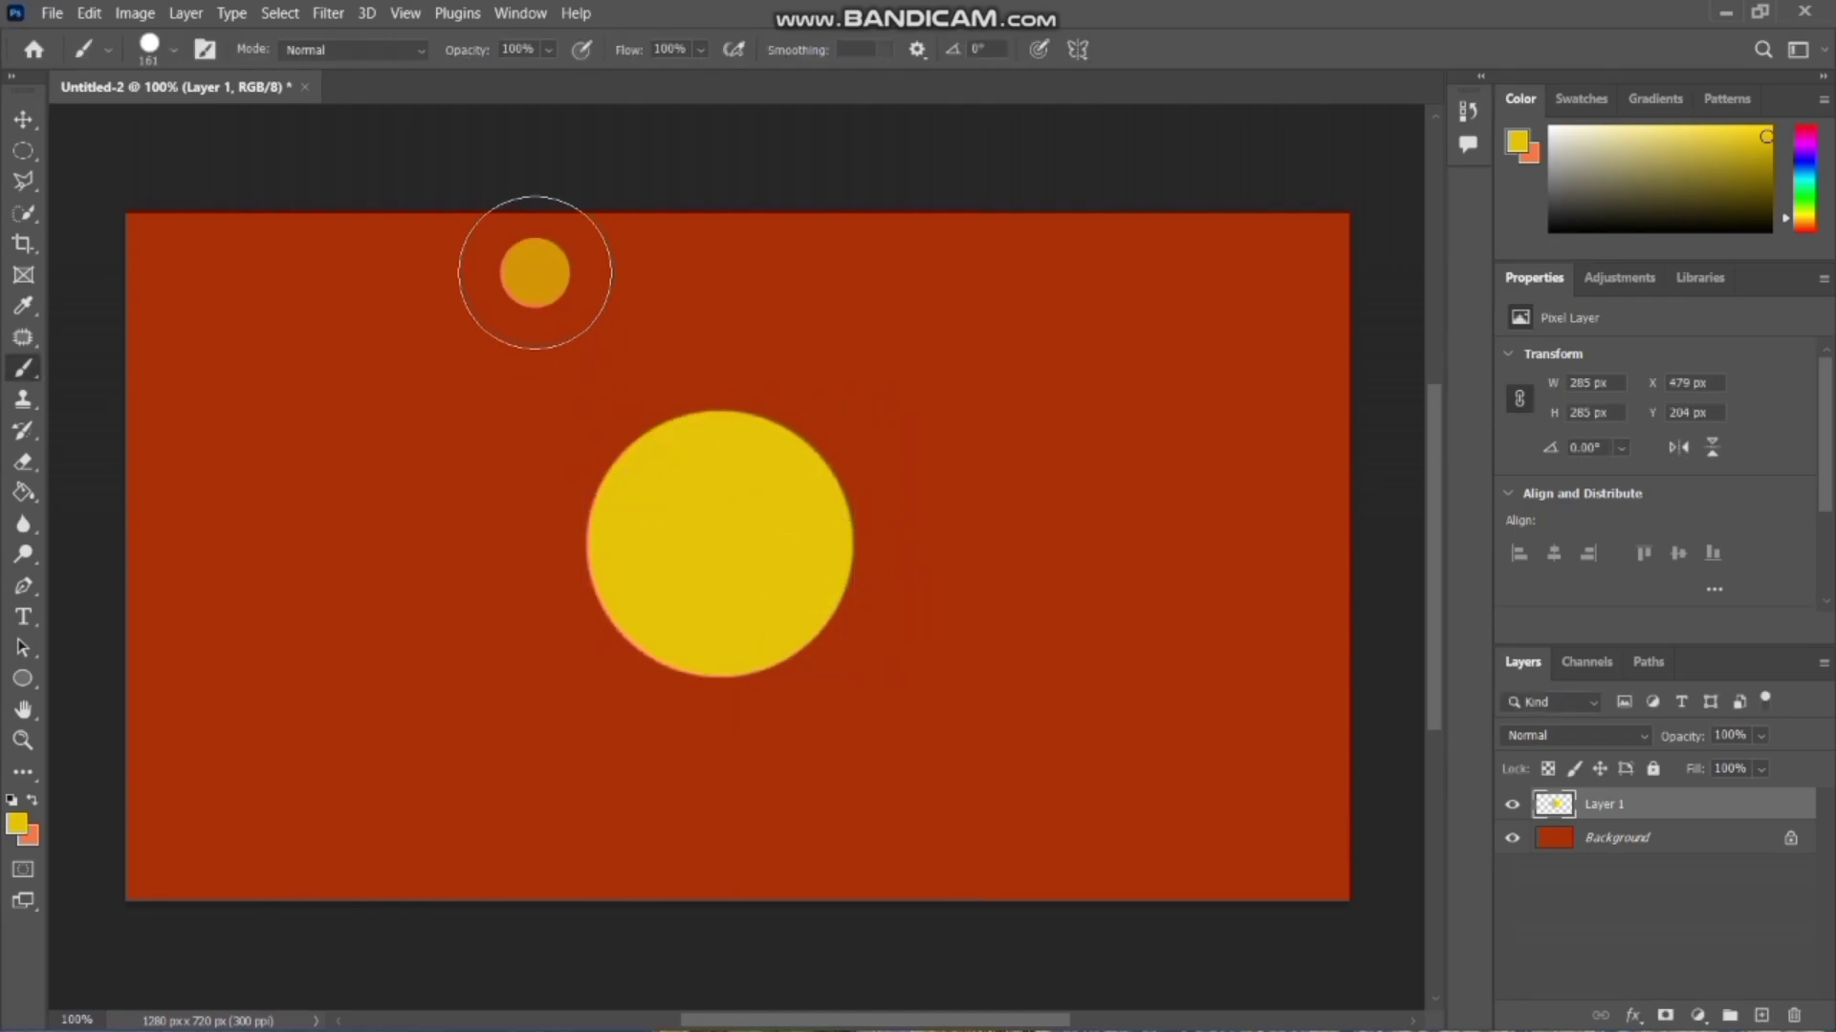
left_click(330, 13)
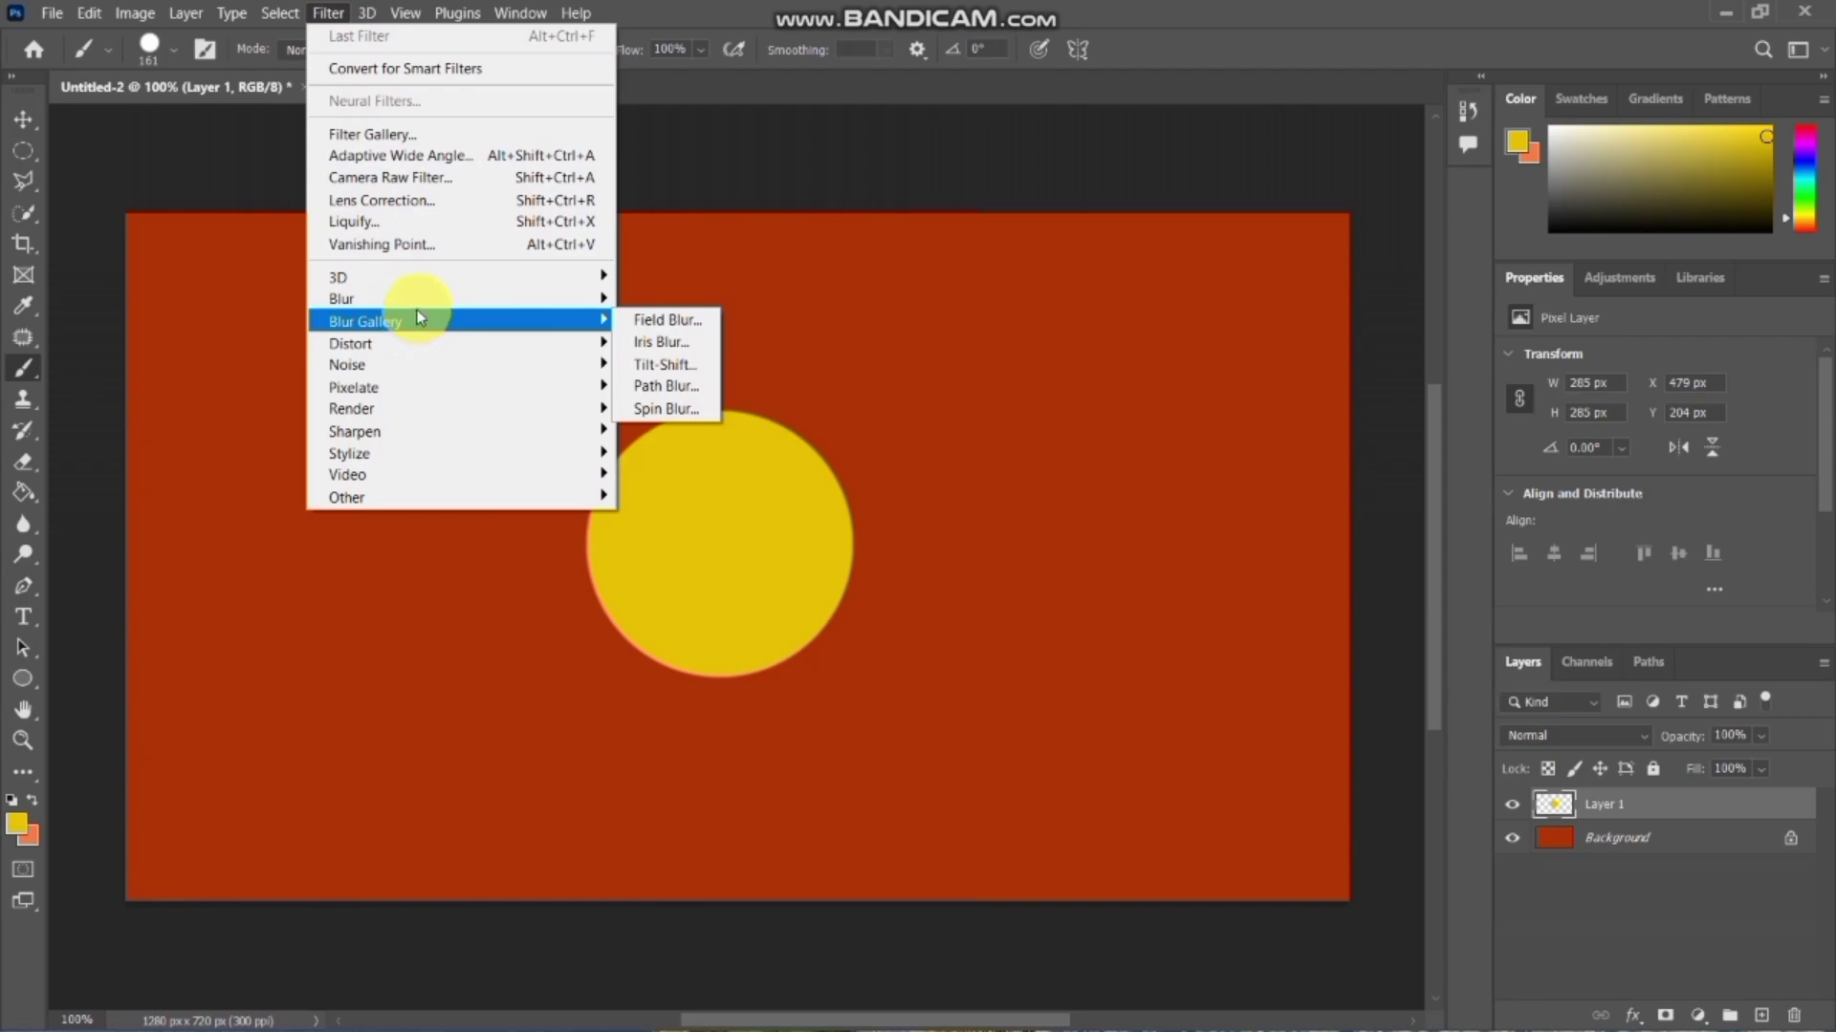
mouse_move(342, 298)
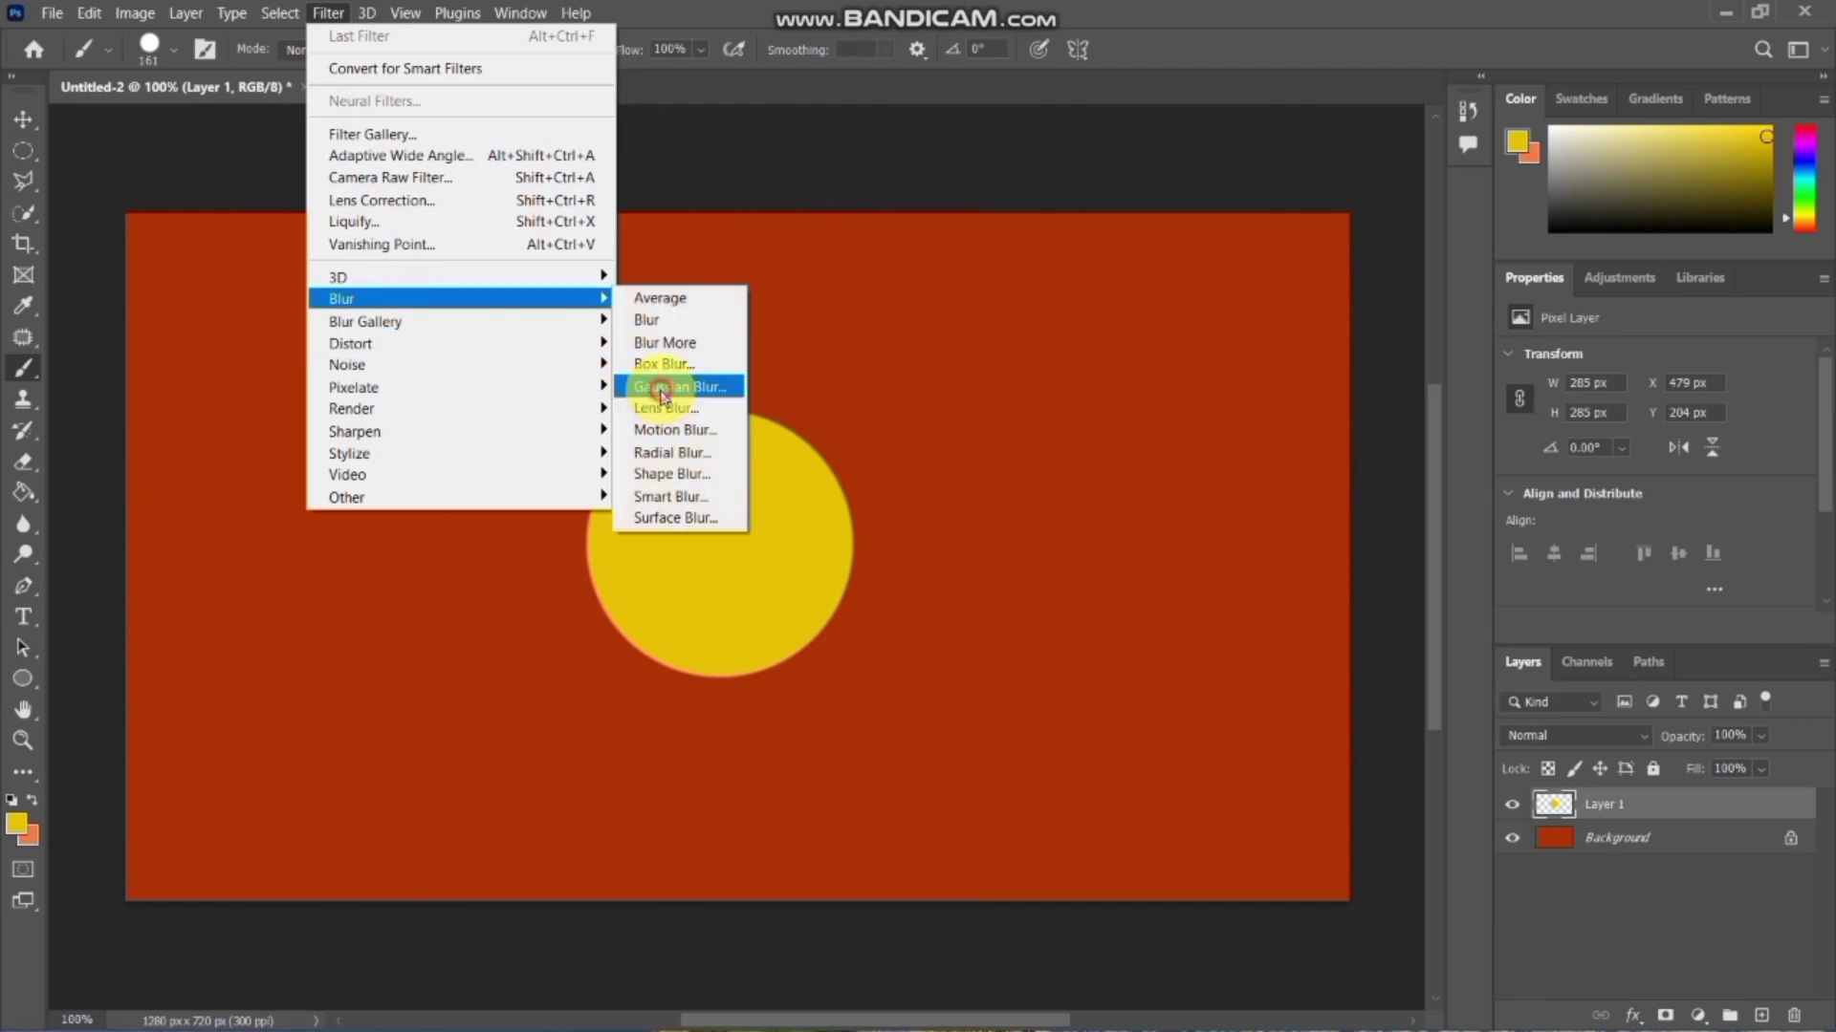
- Apply a high-radius Gaussian Blur to the yellow circle and blend it in Linear Dodge (Add)
left_click(663, 394)
mouse_move(1333, 758)
left_mouse_down()
mouse_move(1308, 786)
mouse_move(1321, 777)
left_mouse_up()
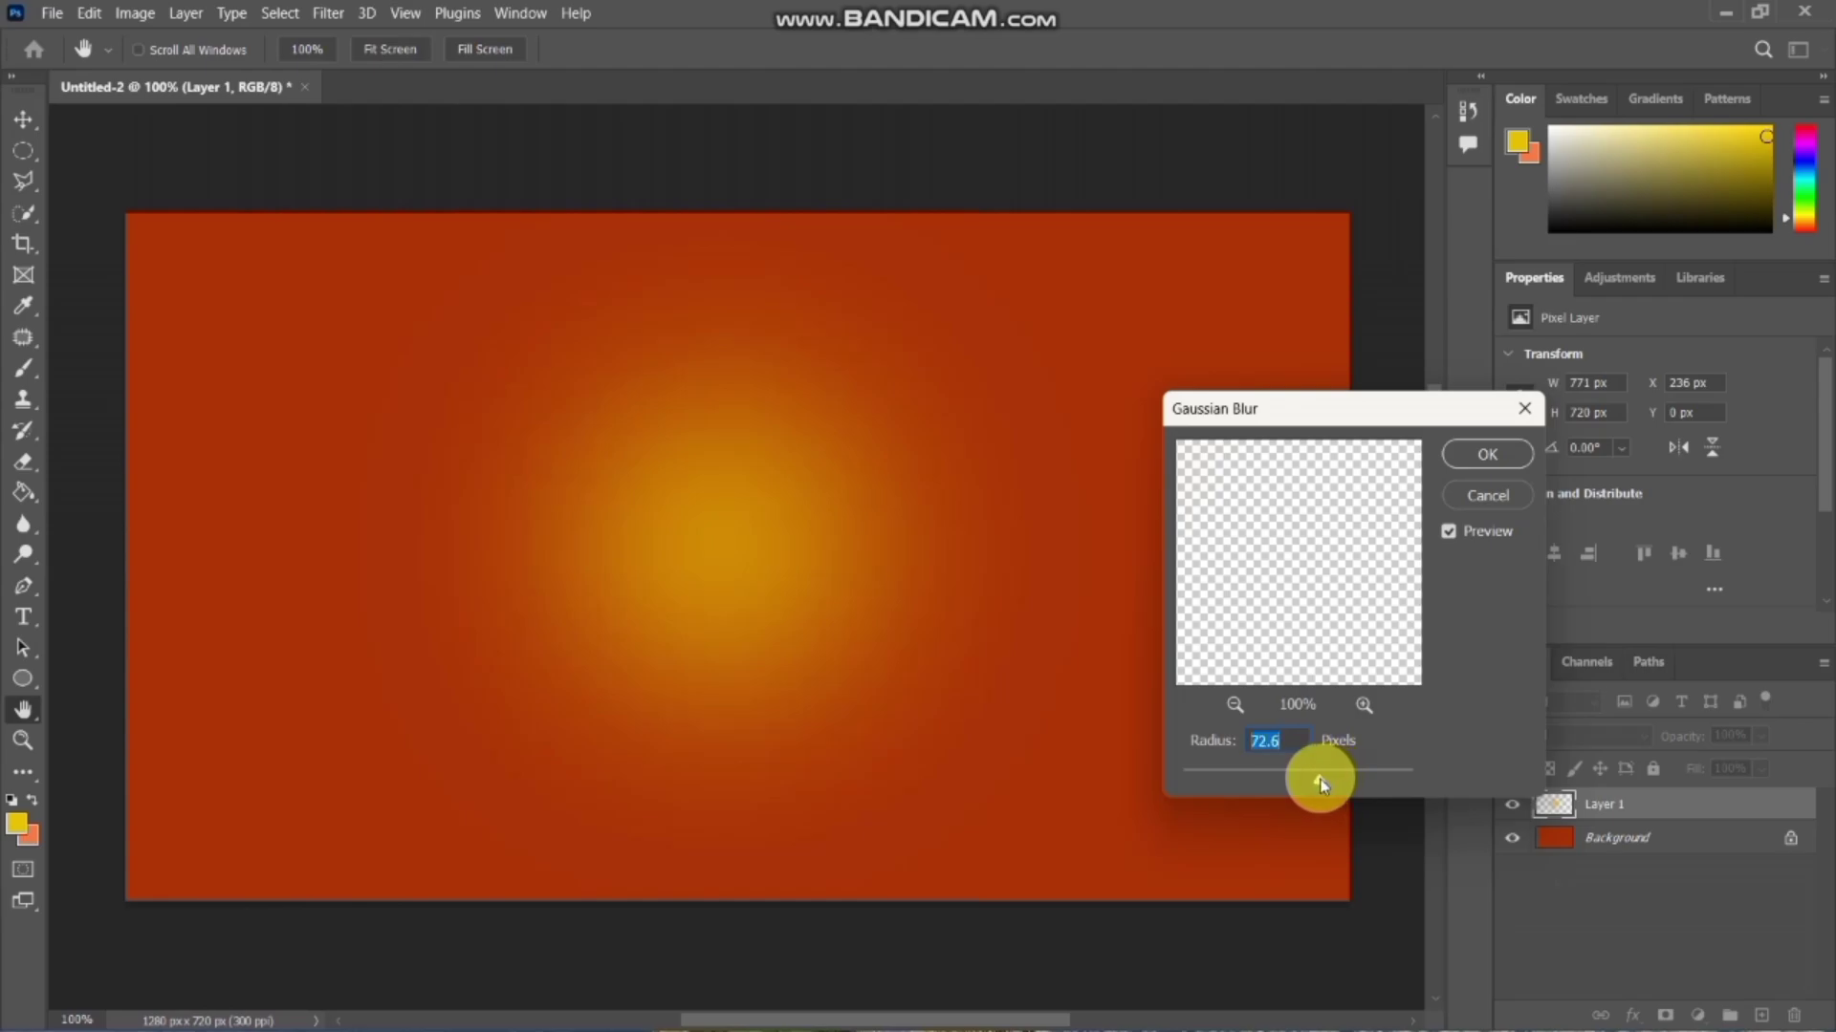
left_click(1494, 457)
left_click(1648, 745)
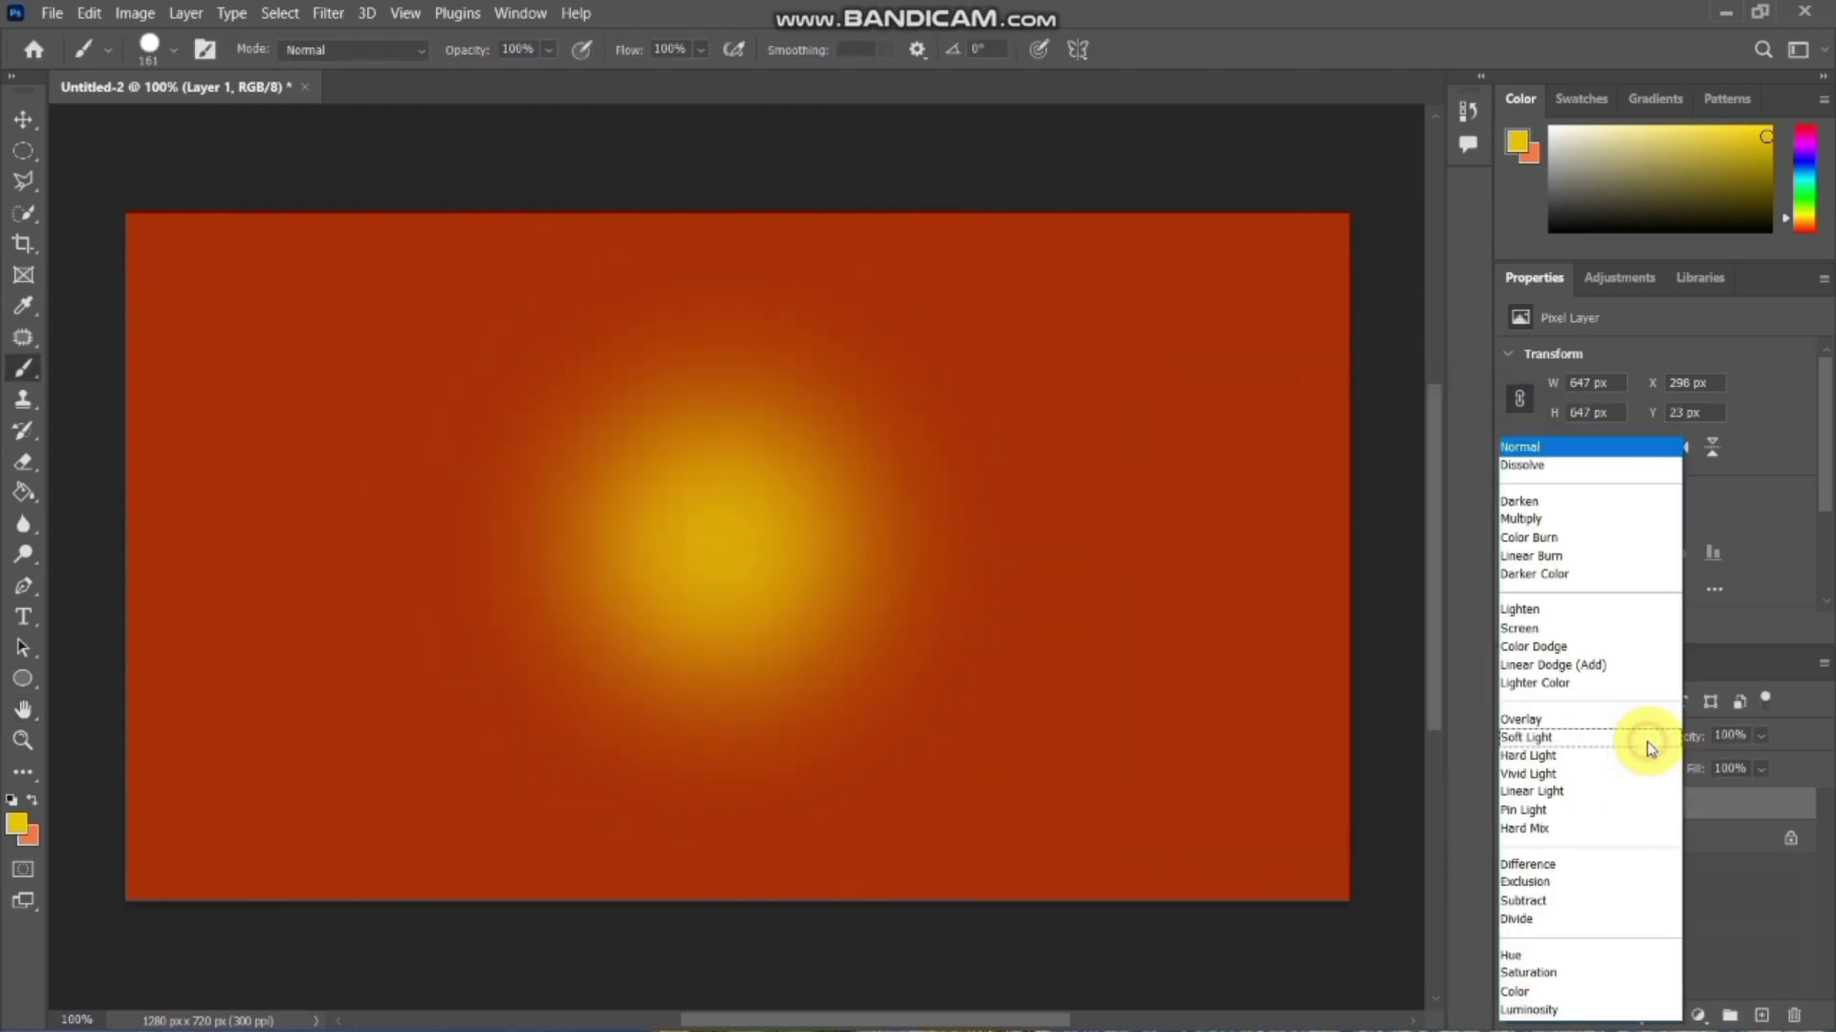
left_click(1591, 670)
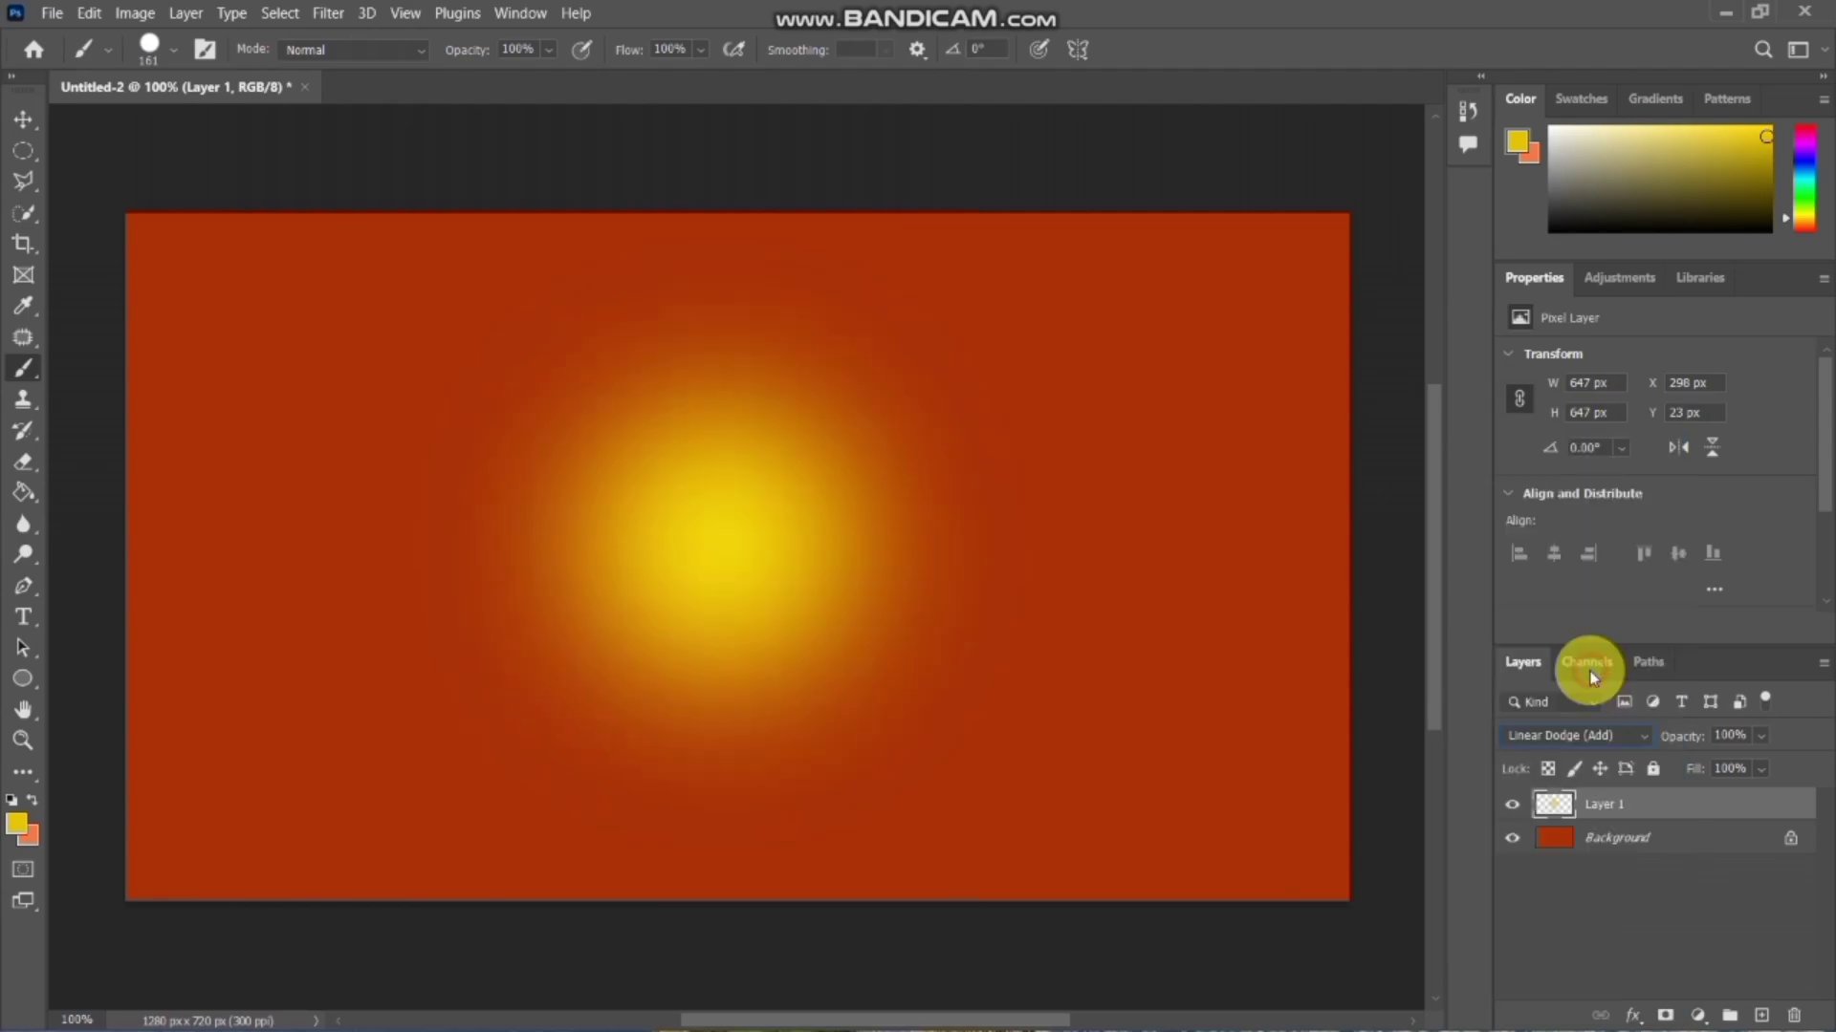
- Scale the glow up about 106% to roughly 688×689 px
key("ctrl+t")
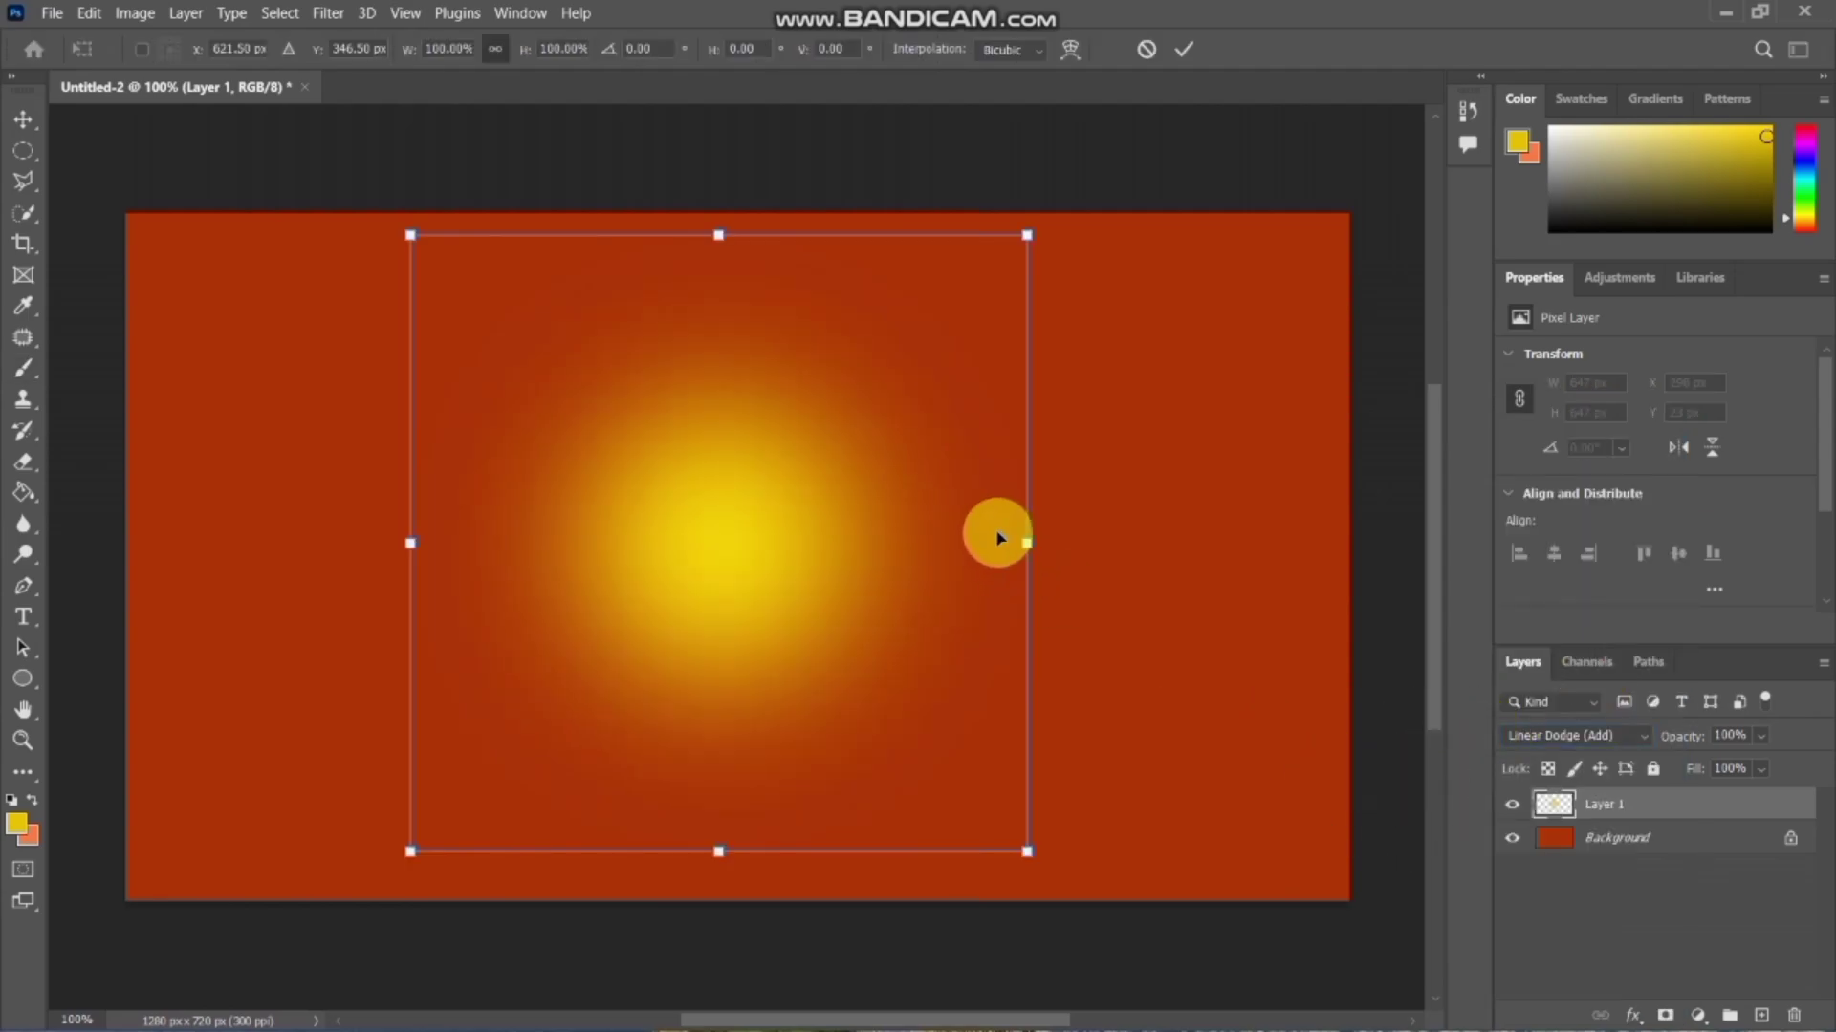
left_click_drag(1026, 543, 1066, 545)
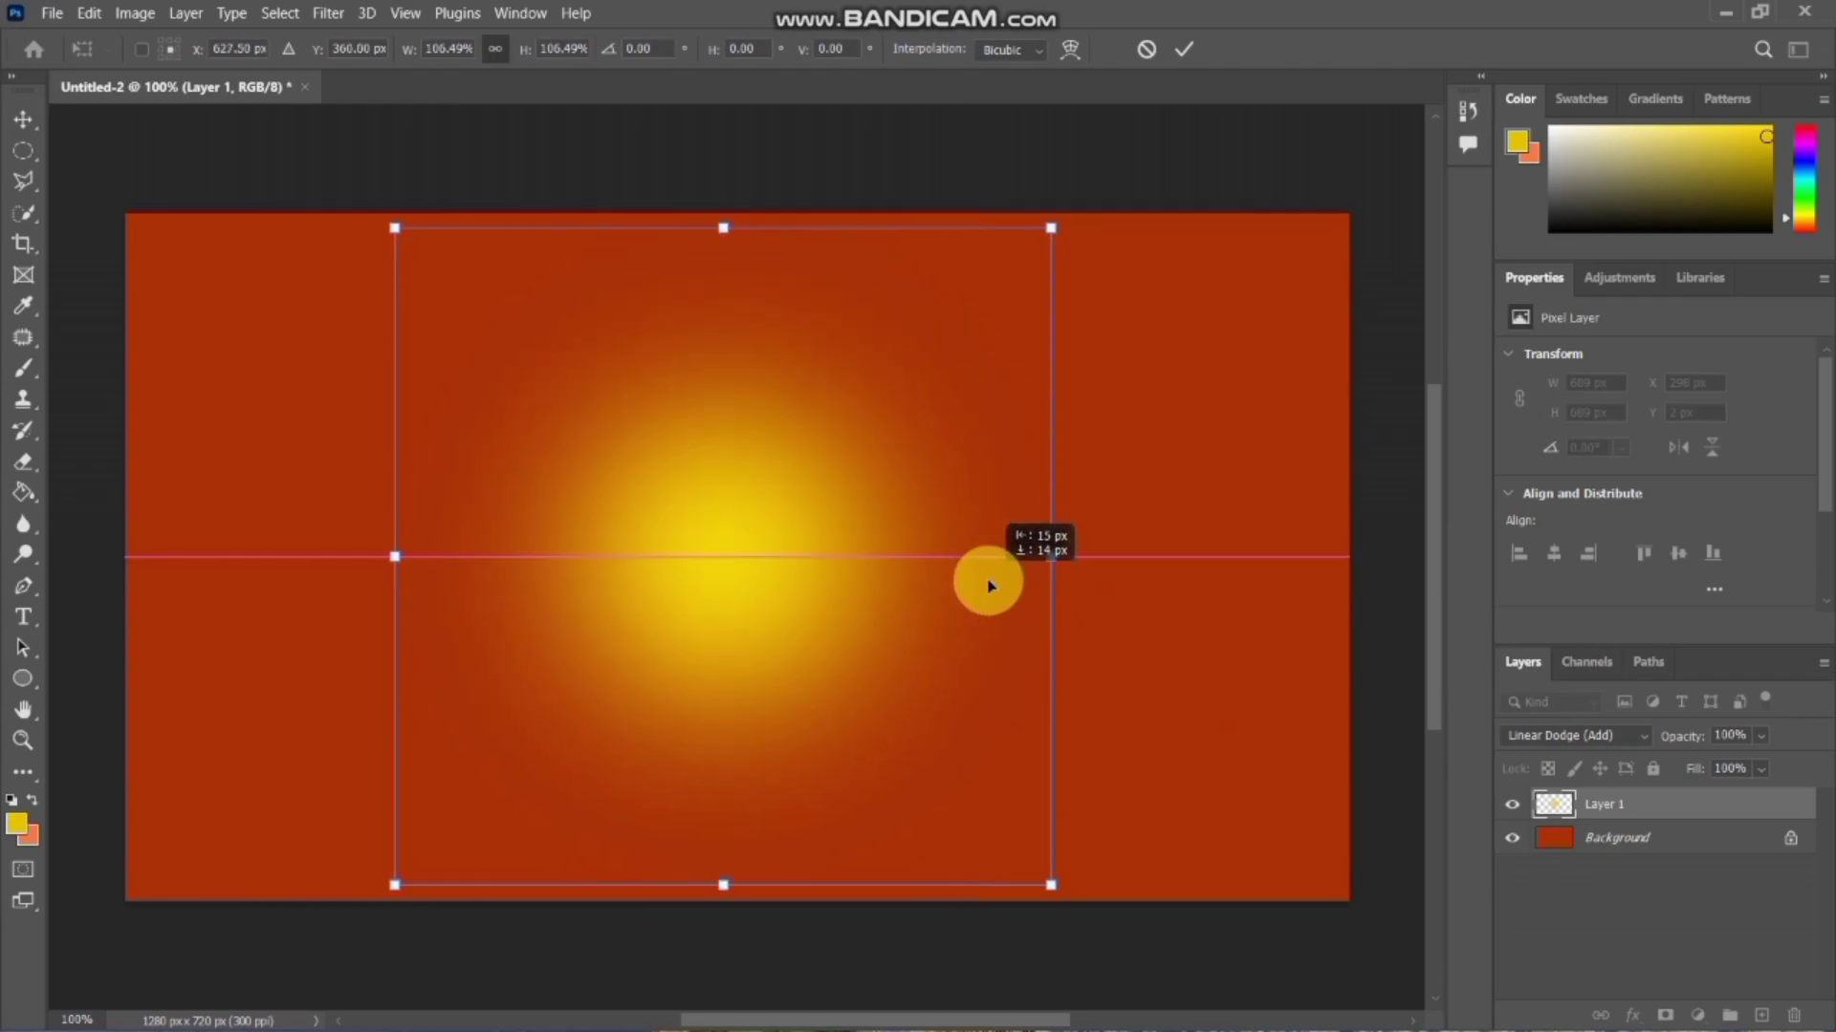
key("Return")
key("b")
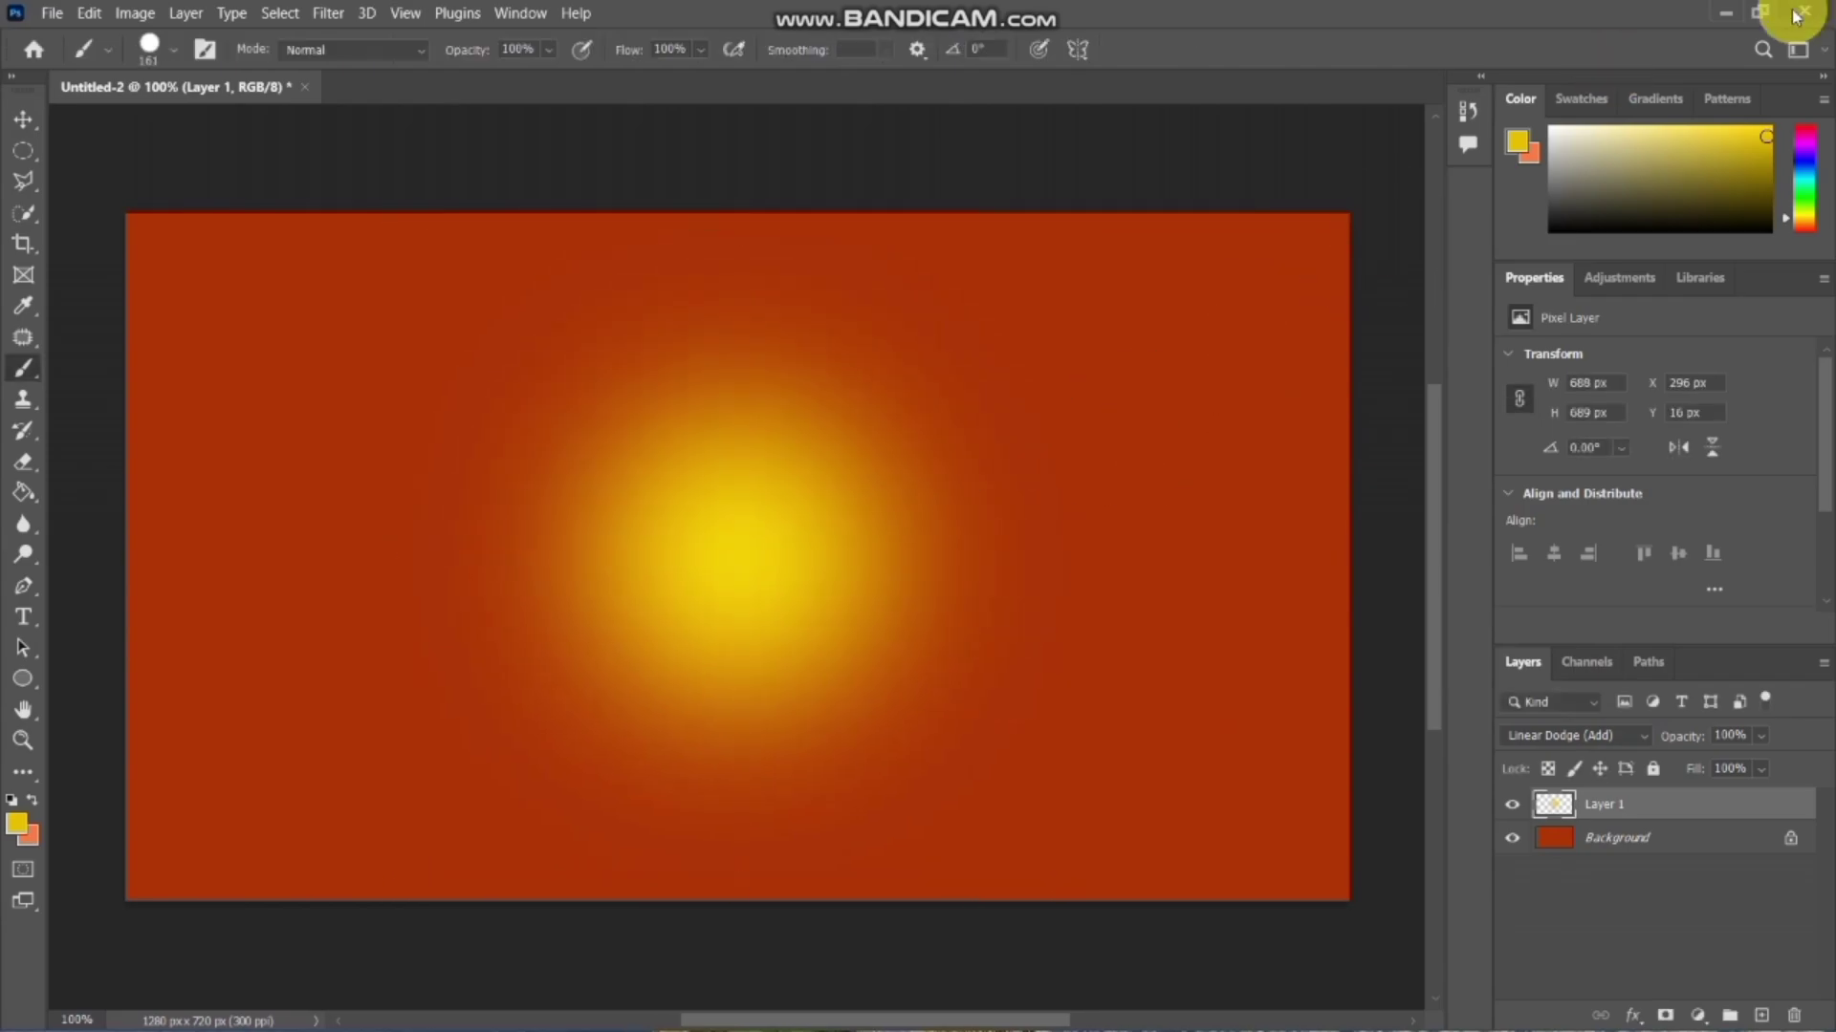
left_click(51, 13)
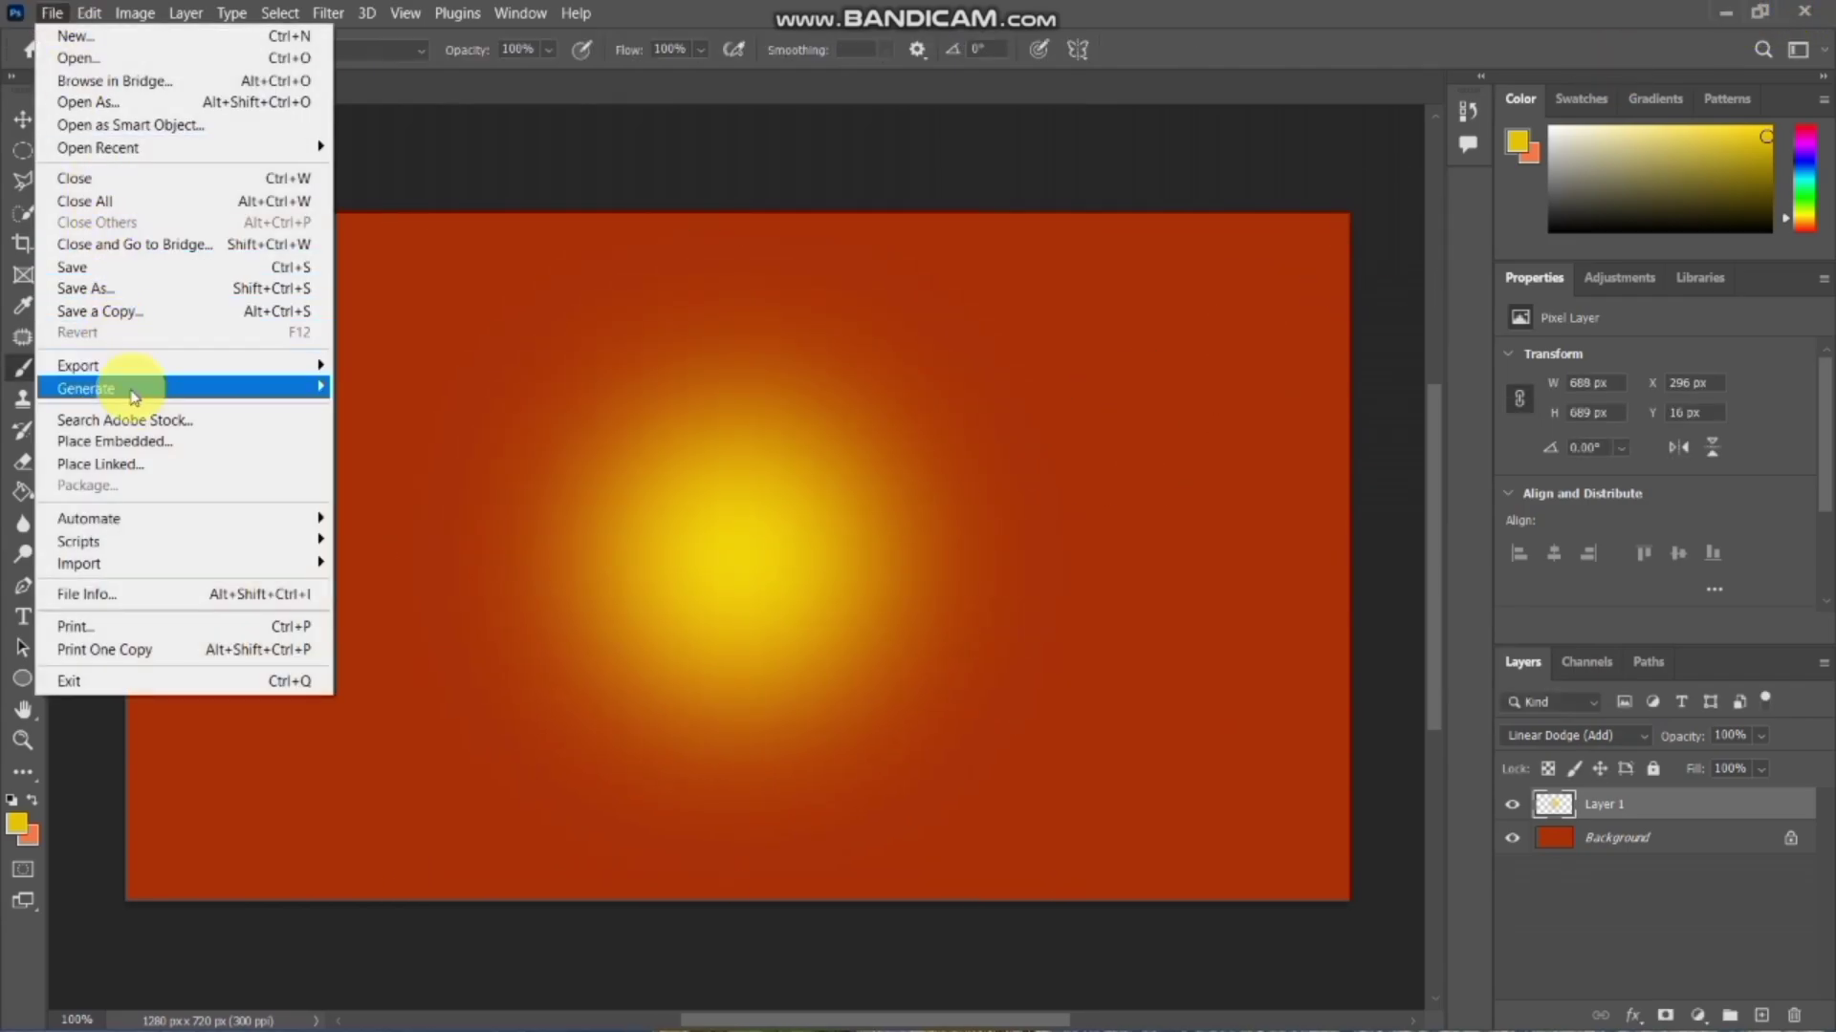
- Place clock.jpg from Downloads as an embedded smart object layer named clock
left_click(134, 442)
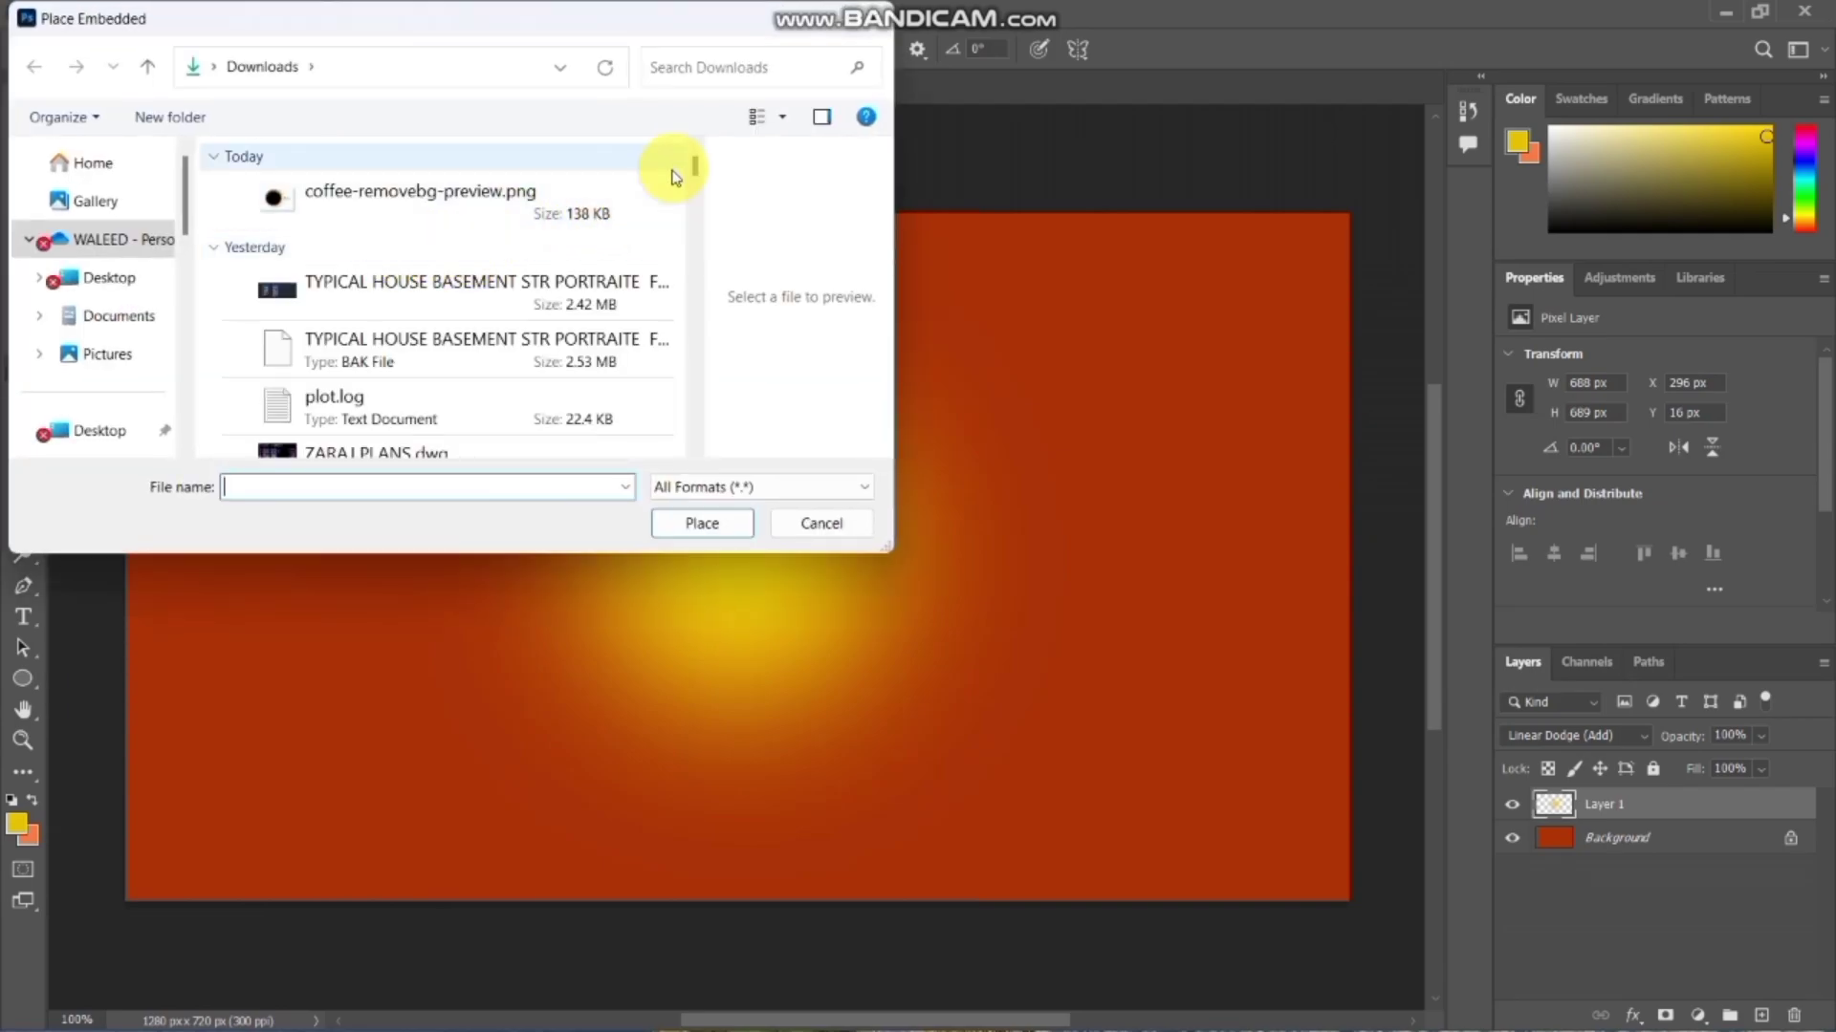
left_click_drag(696, 170, 695, 199)
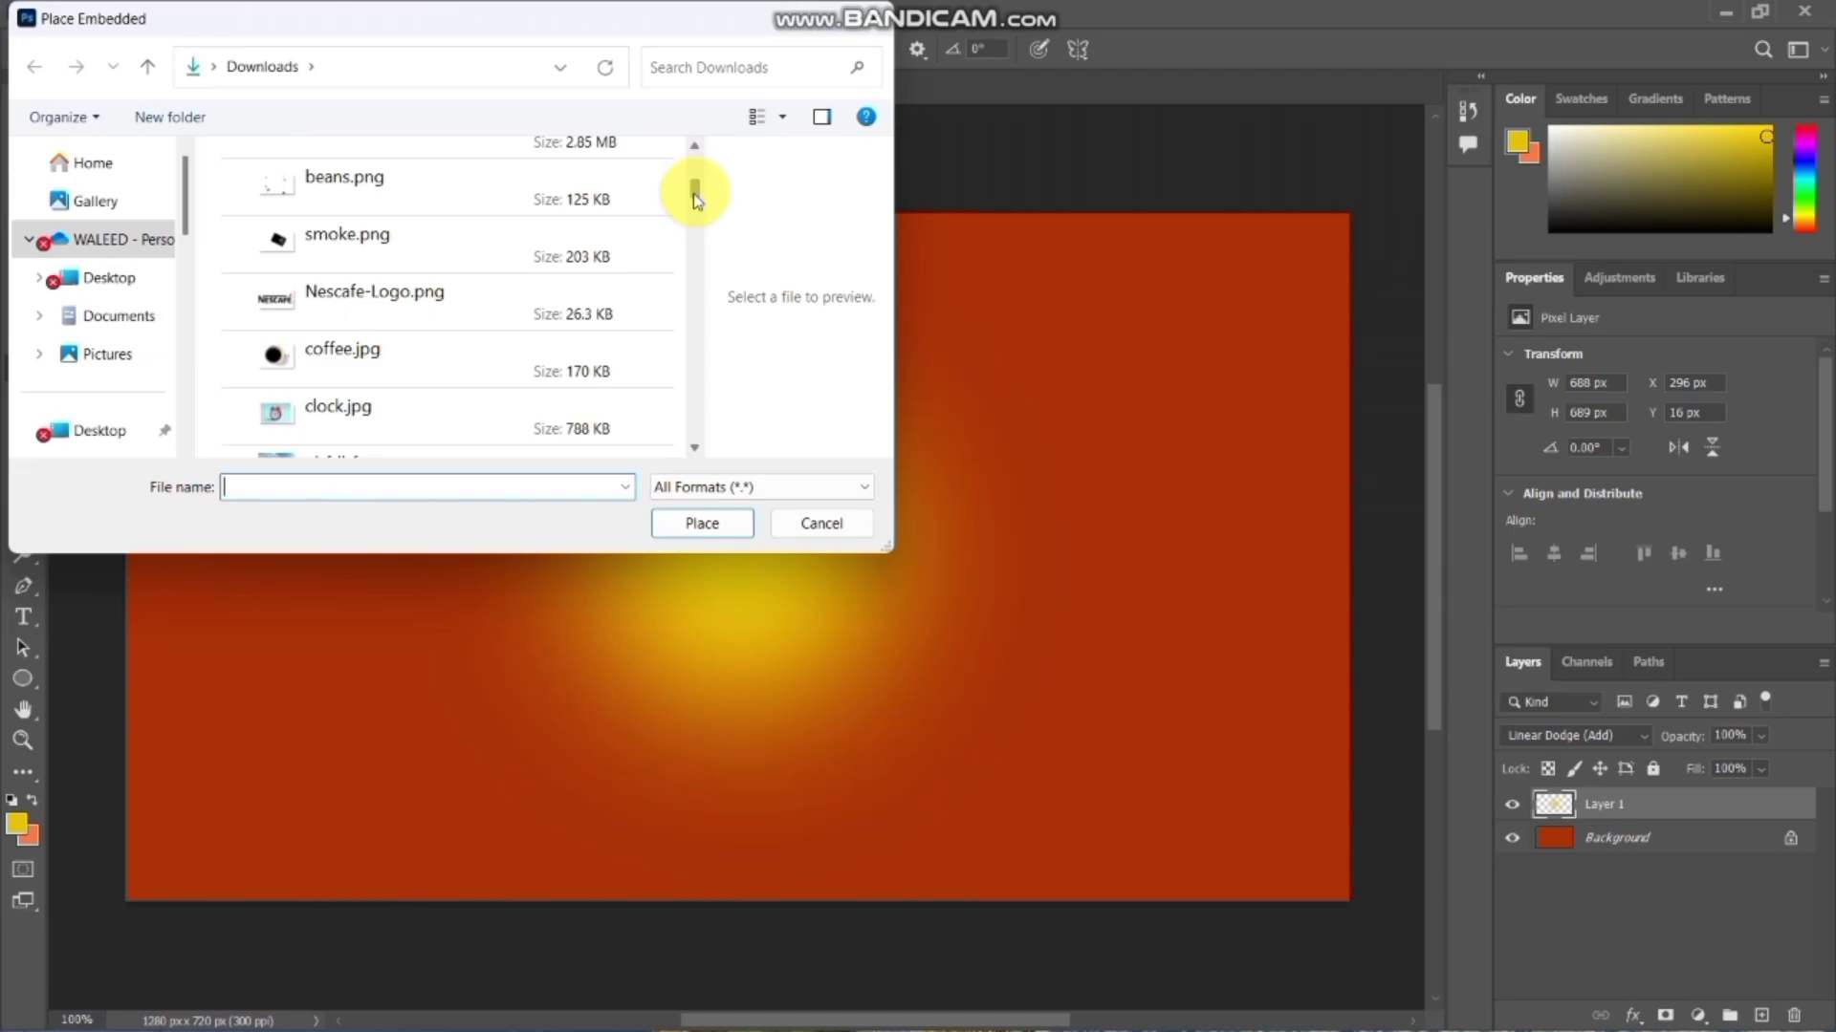
left_click(424, 433)
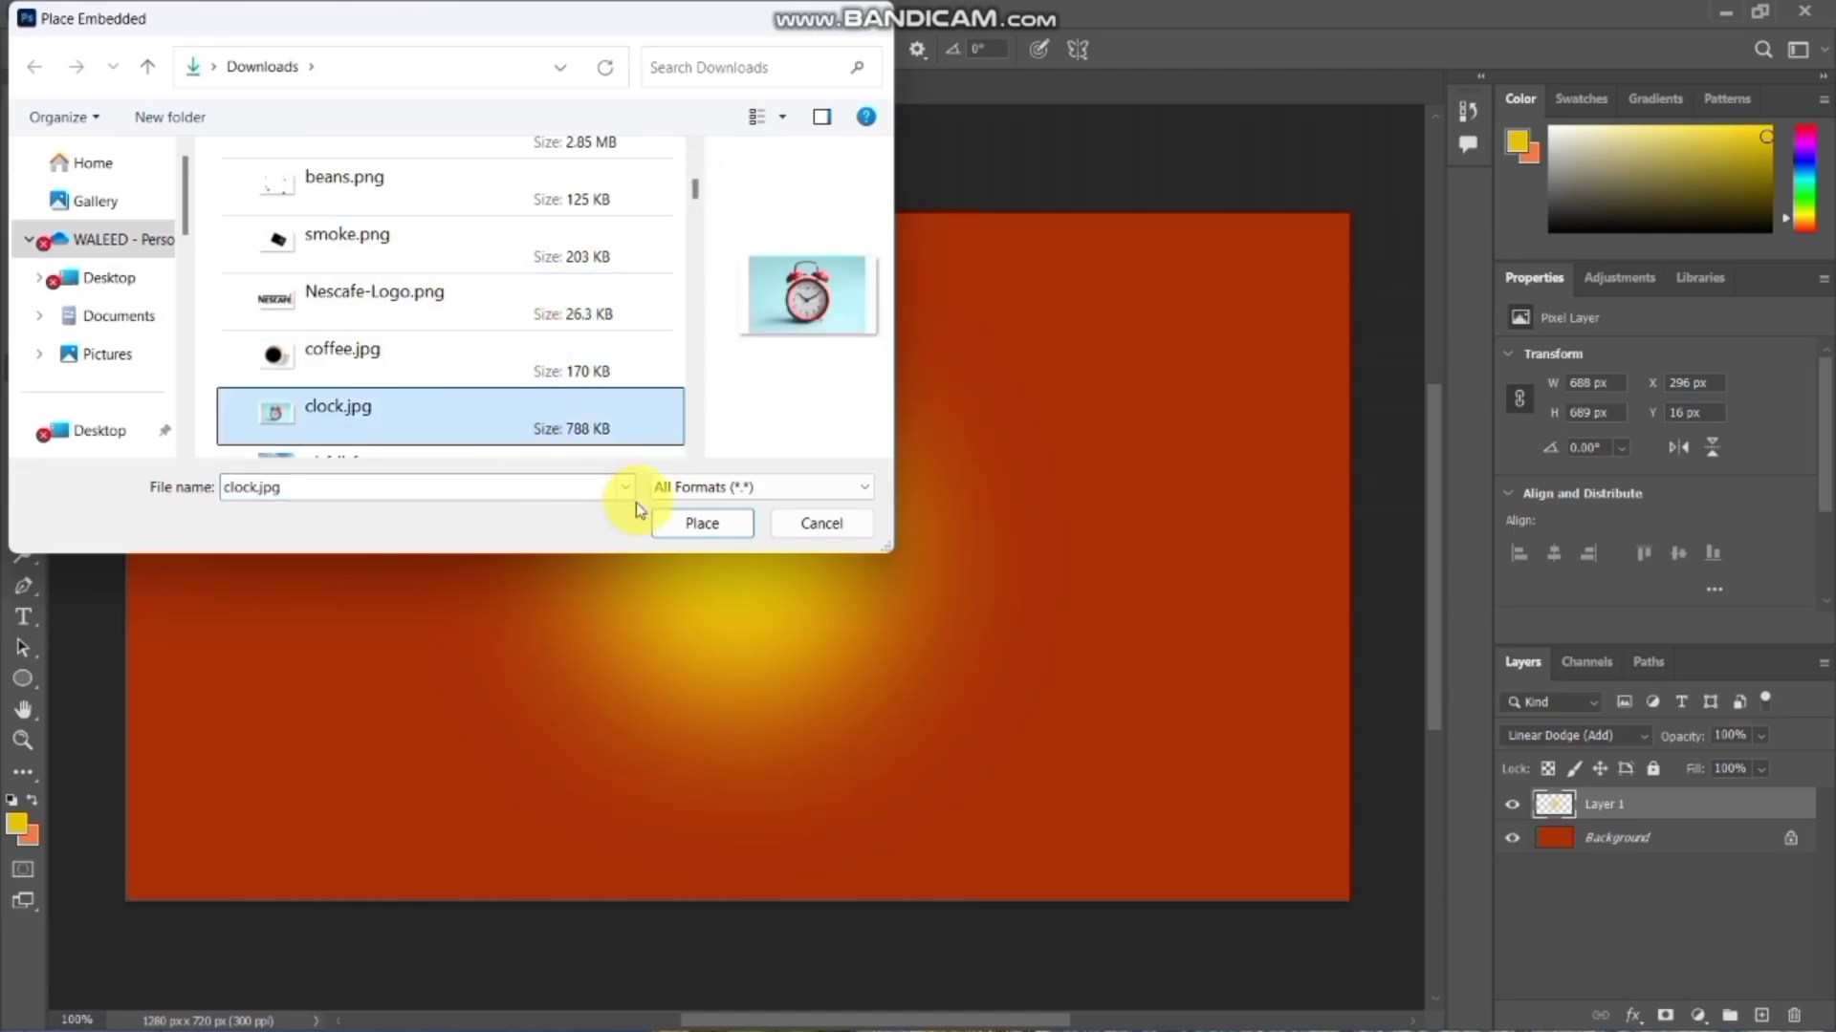
left_click(699, 525)
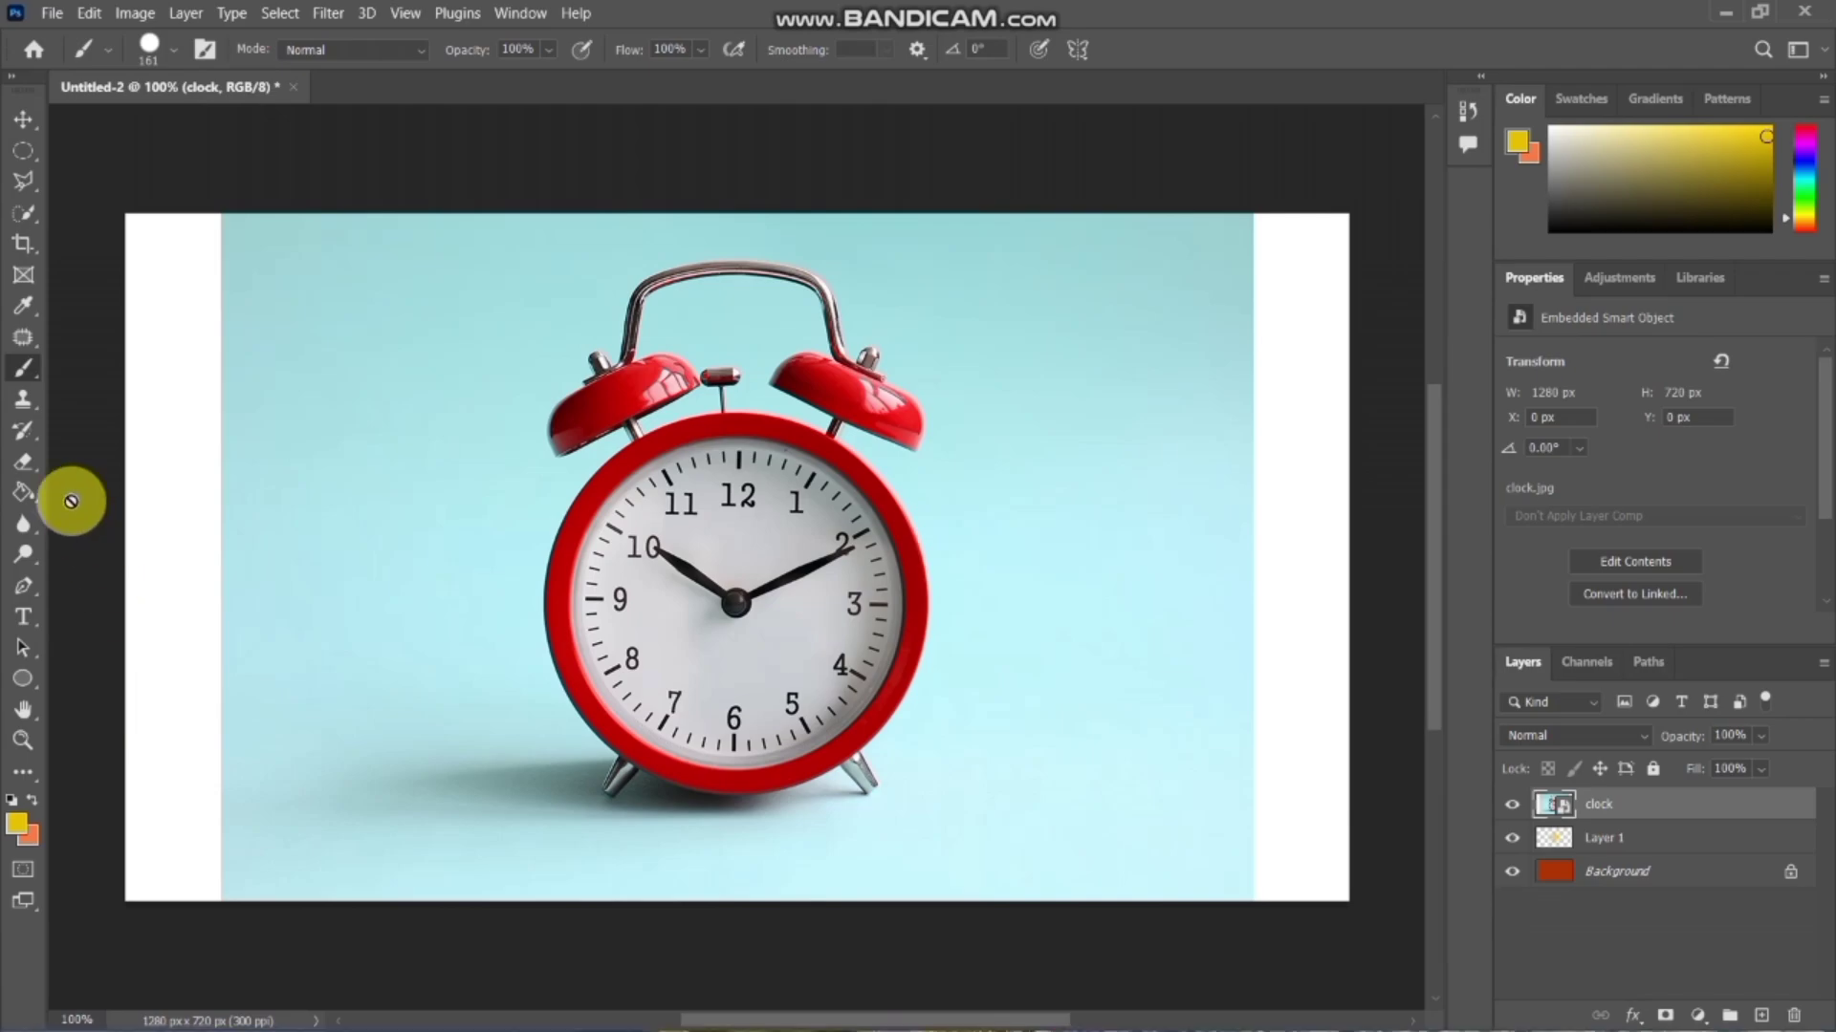
- Mask the clock layer to just the alarm clock using Select Subject
left_click(24, 213)
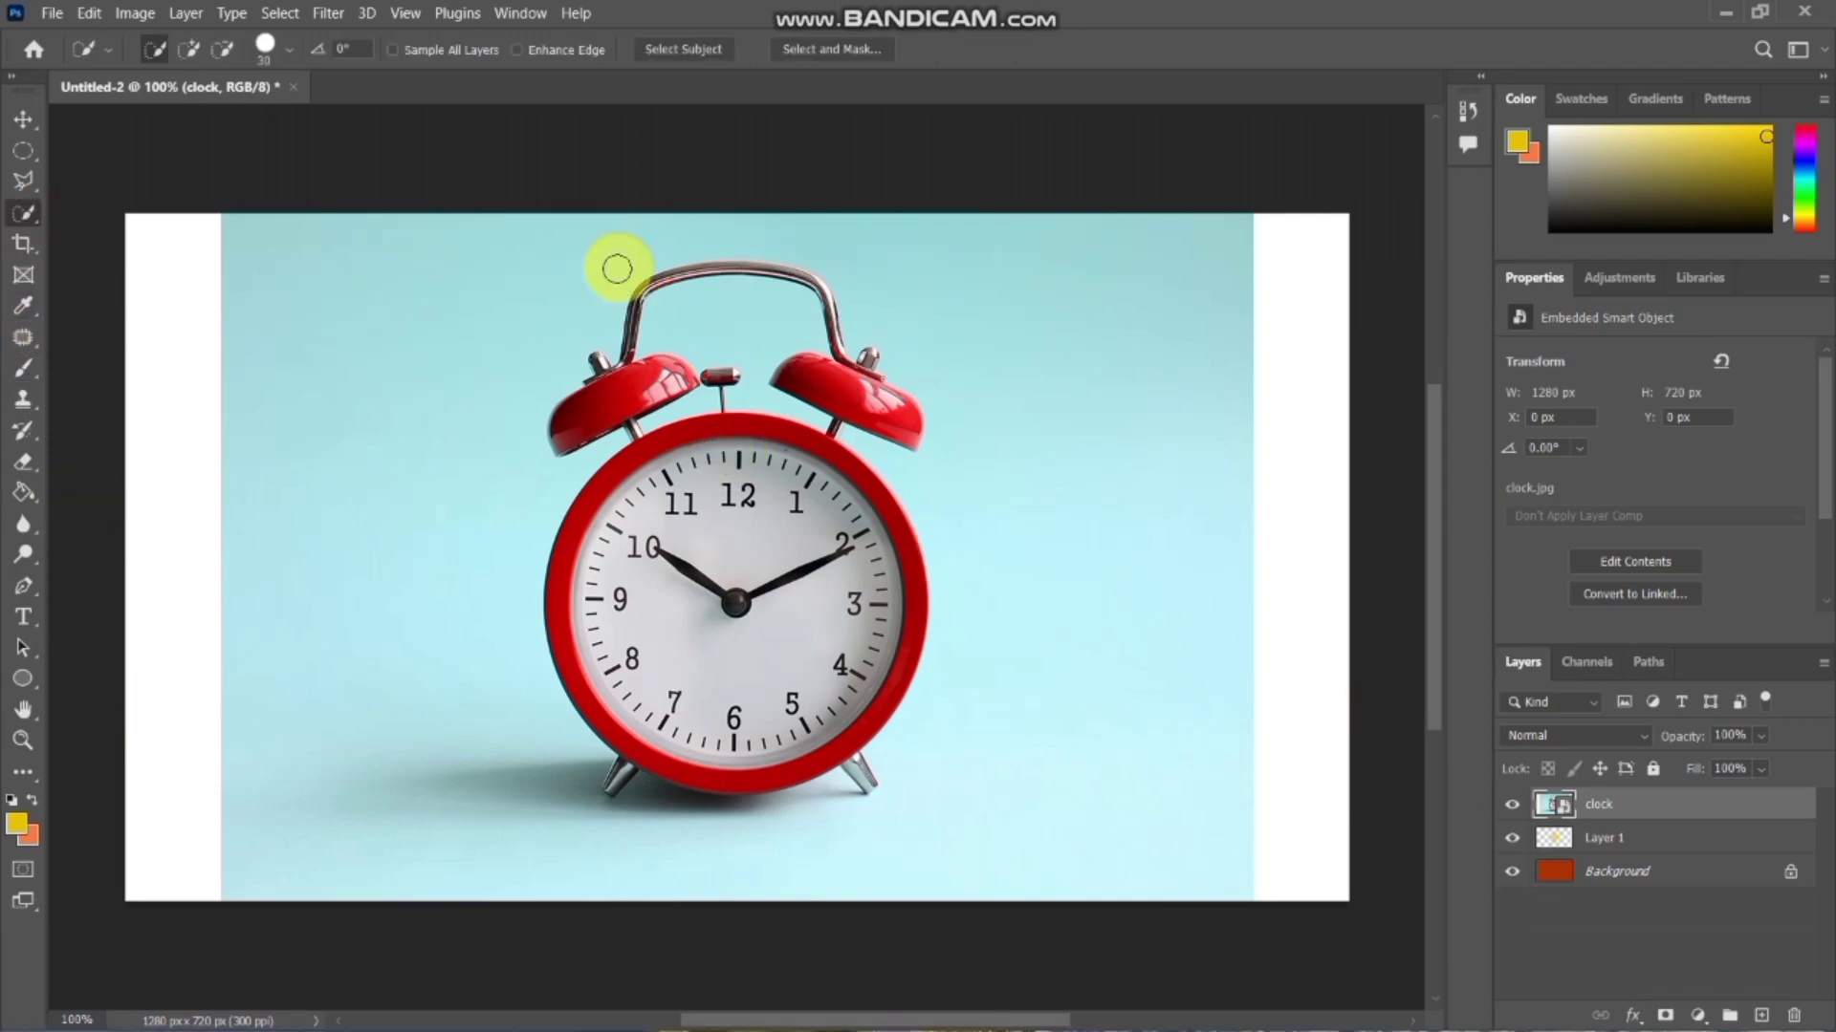
left_click(683, 49)
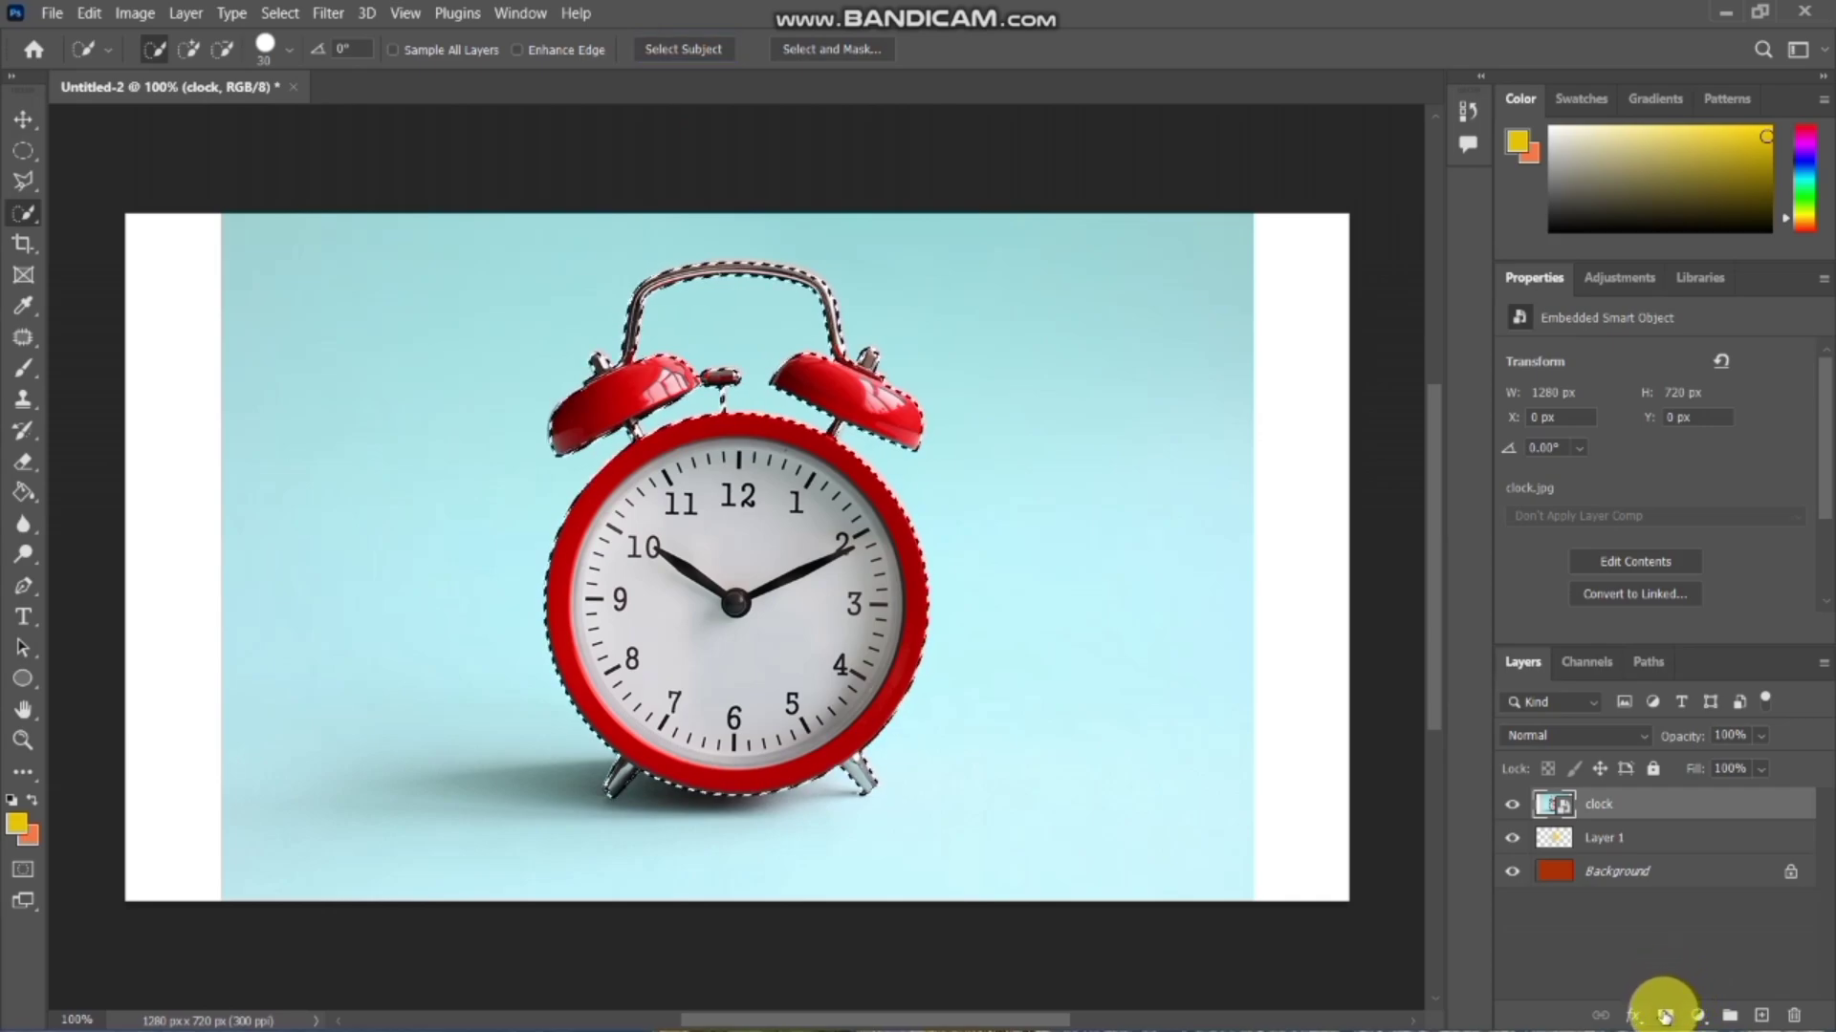
left_click(1664, 1016)
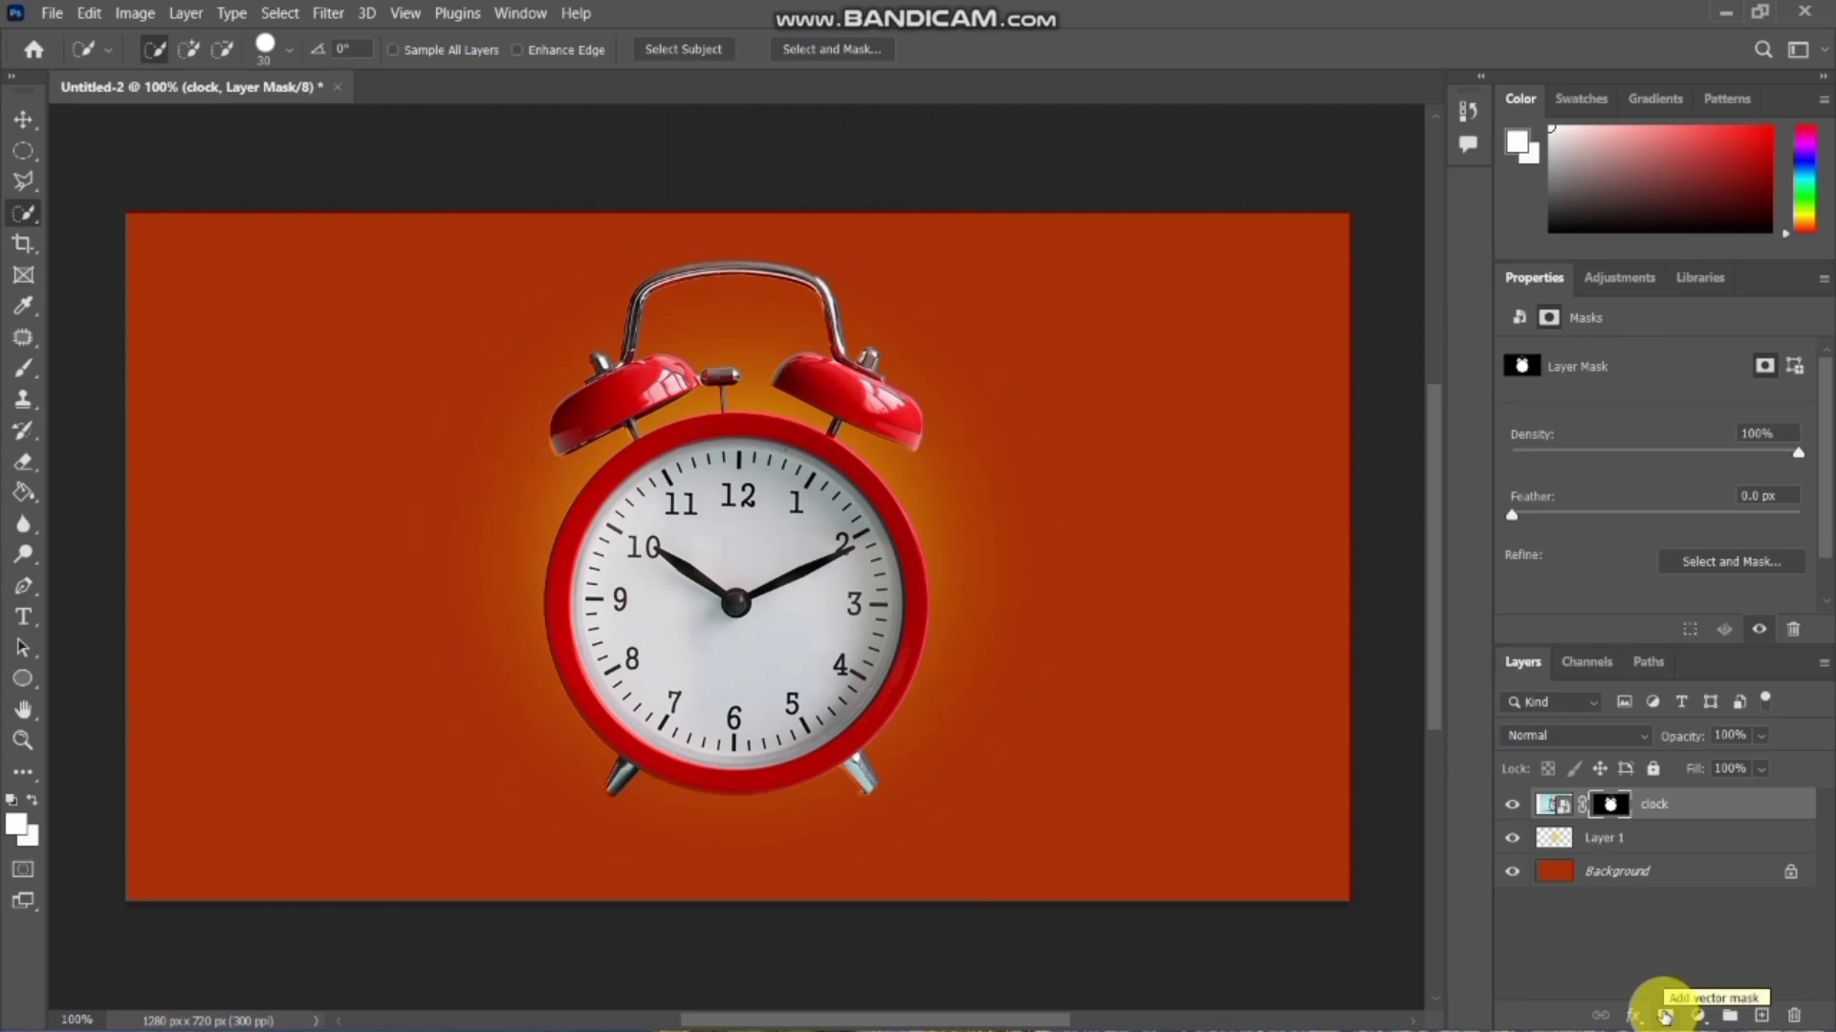
- Scale the alarm clock to about 75% and centre it over the yellow glow
key("ctrl+t")
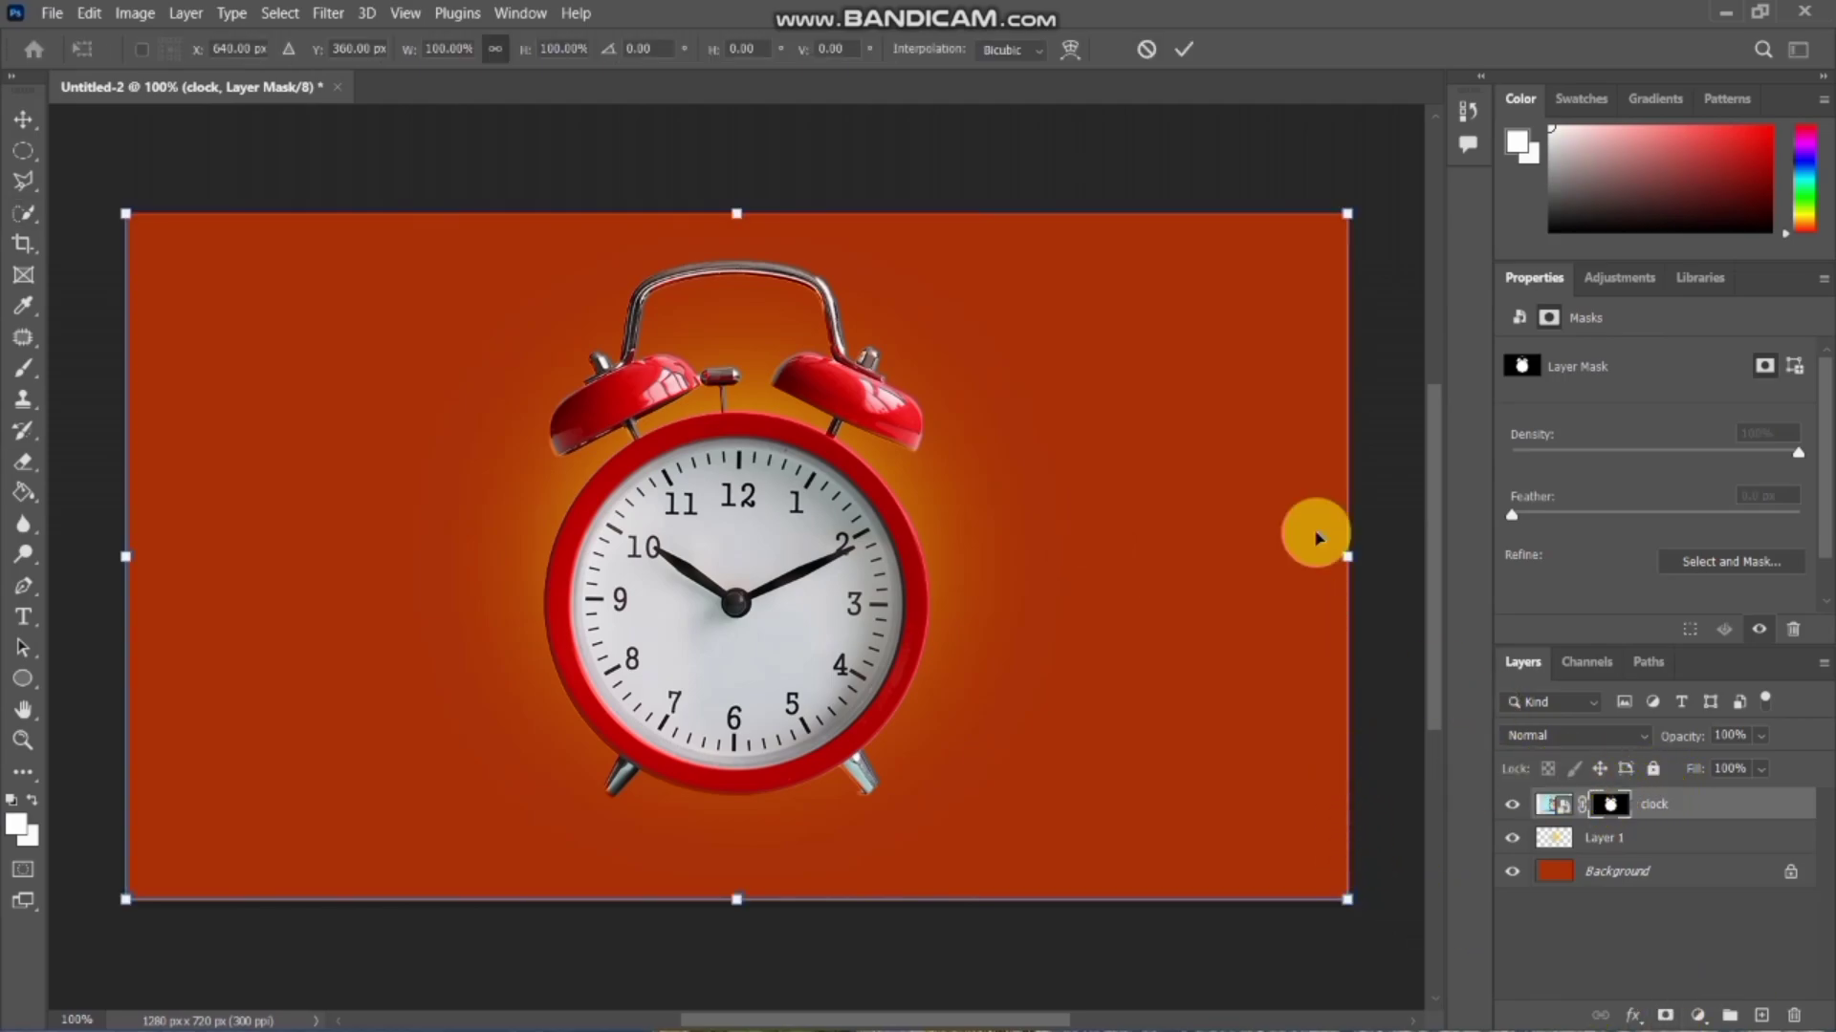
left_click_drag(1346, 559, 1046, 564)
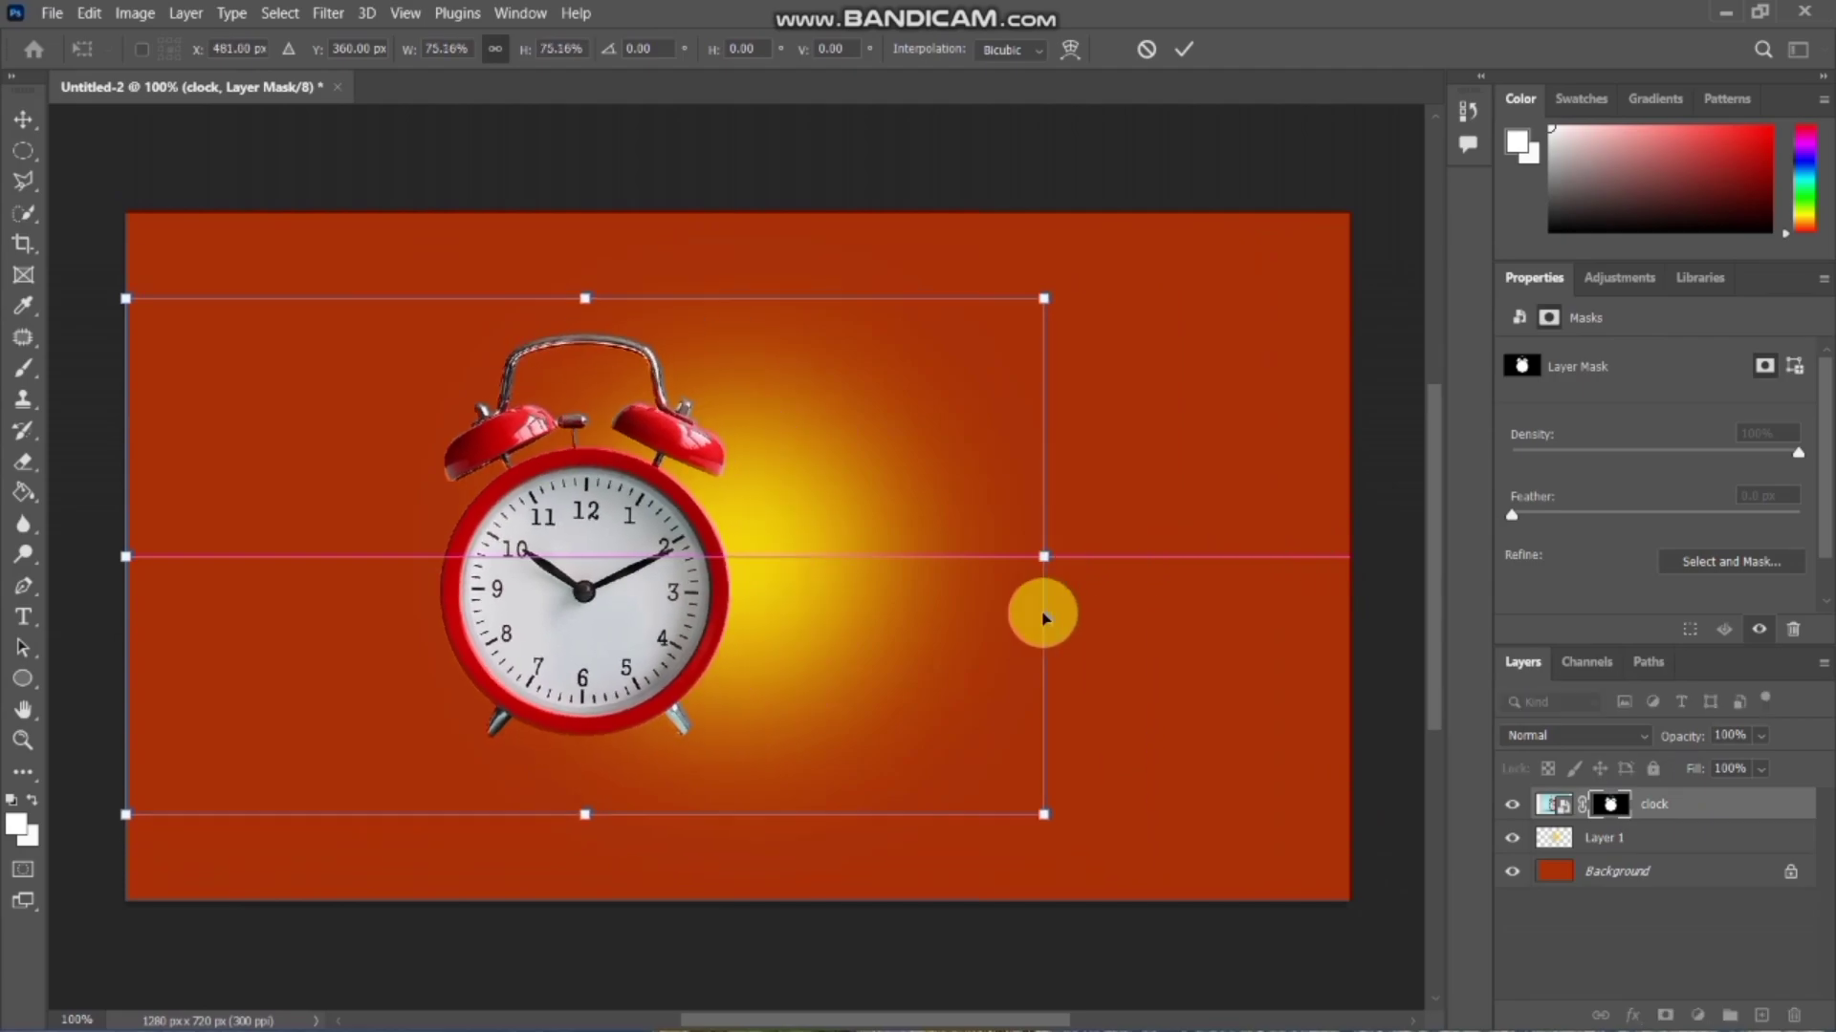
mouse_move(896, 613)
left_mouse_down()
mouse_move(1066, 653)
mouse_move(1052, 638)
mouse_move(1145, 642)
left_mouse_up()
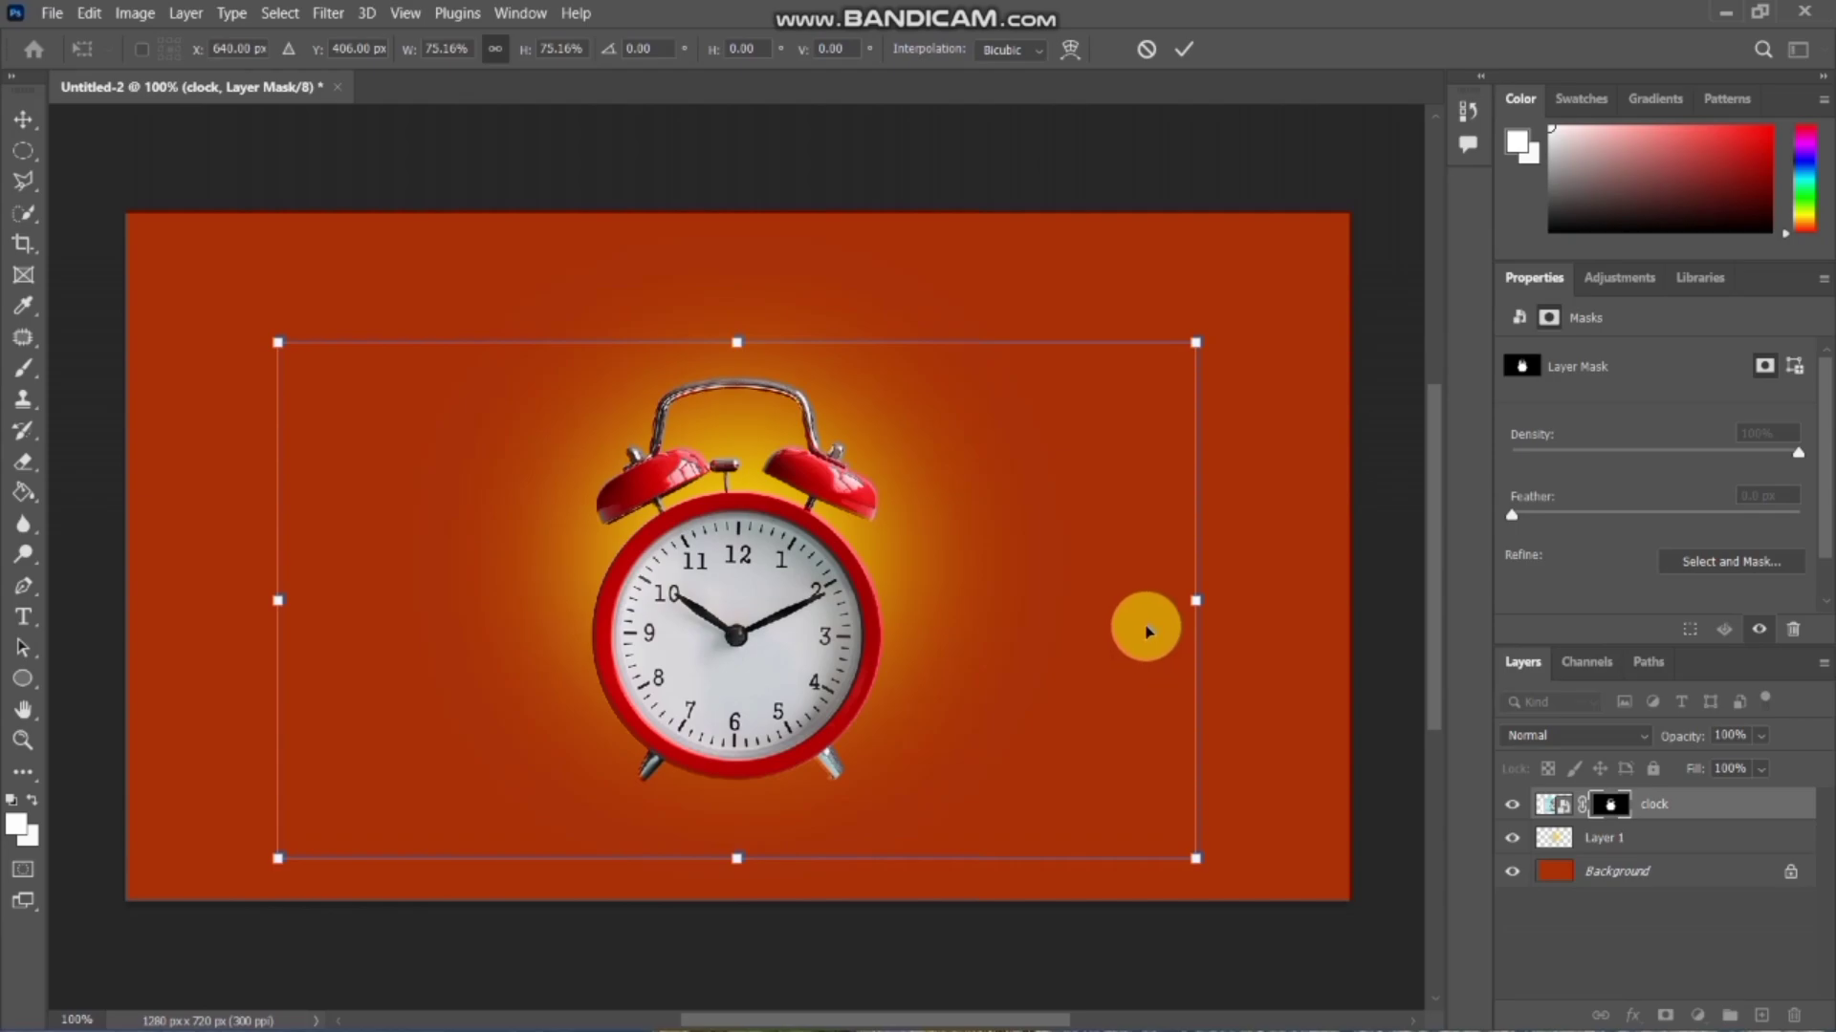
key("Return")
key("w")
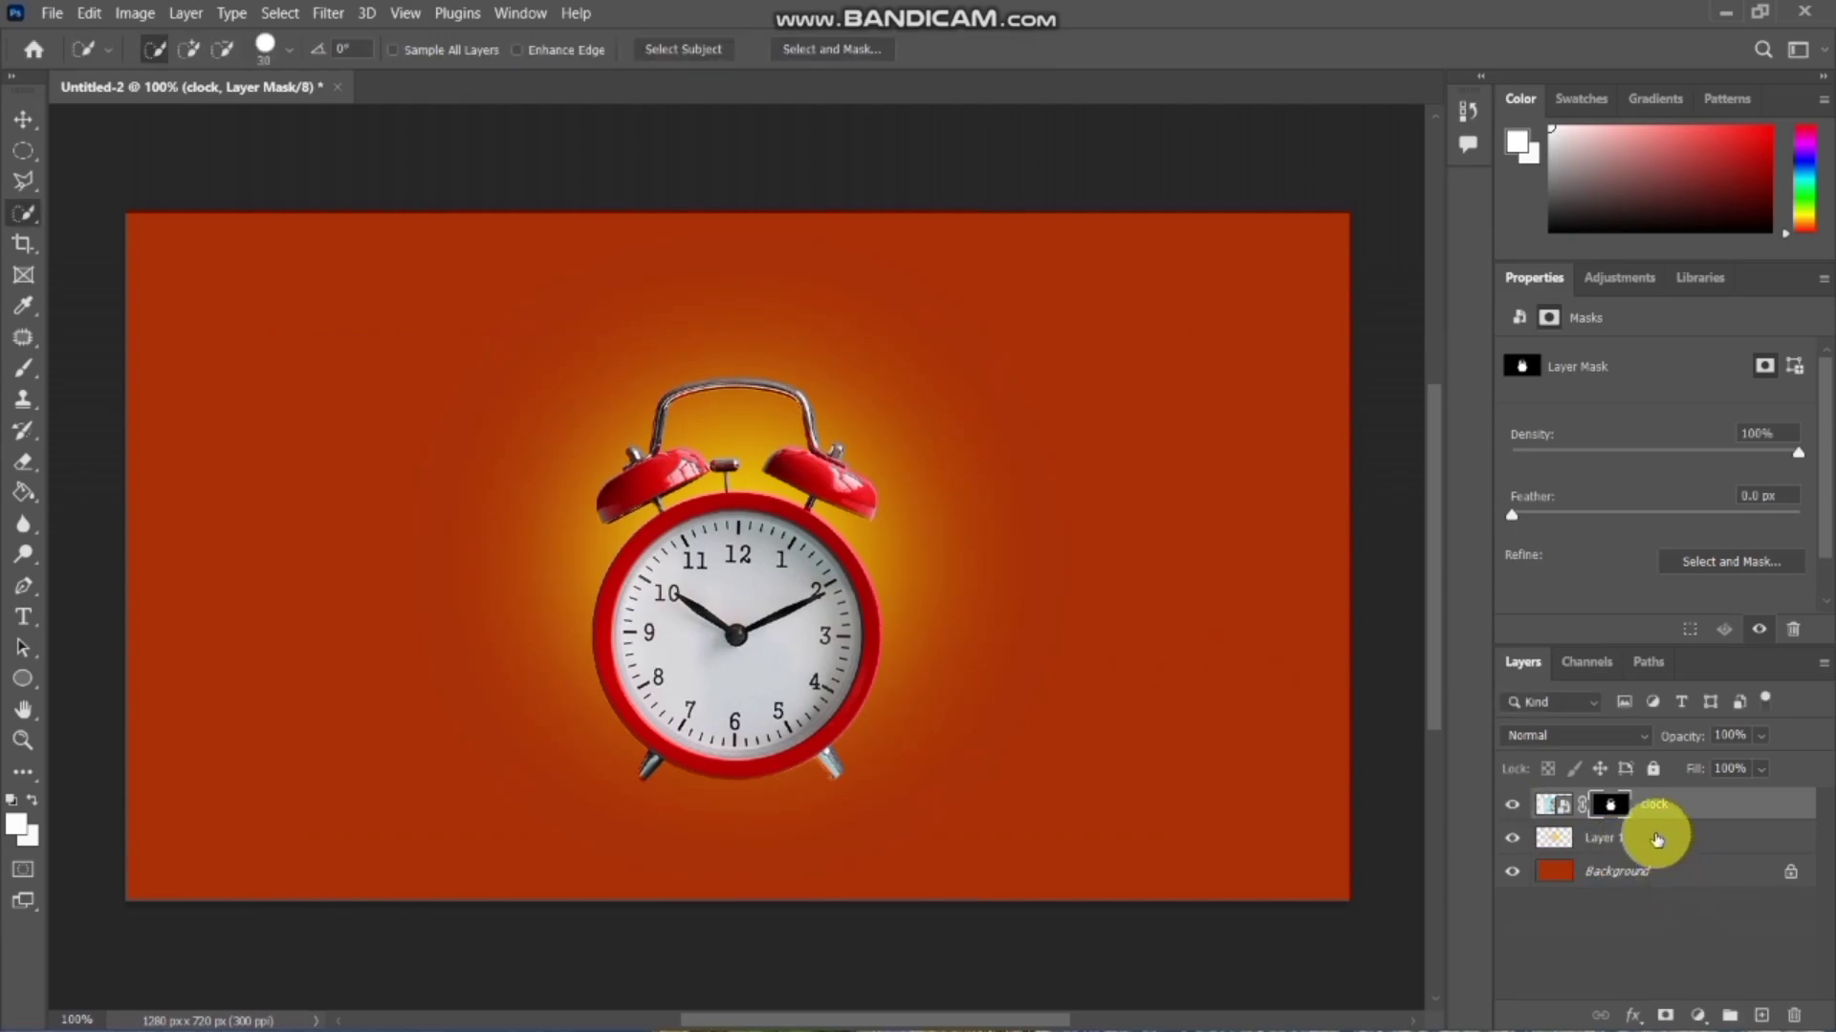
left_click(1656, 840)
- Enlarge the glow to about 131%, roughly 903×904 px, behind the clock
key("ctrl+t")
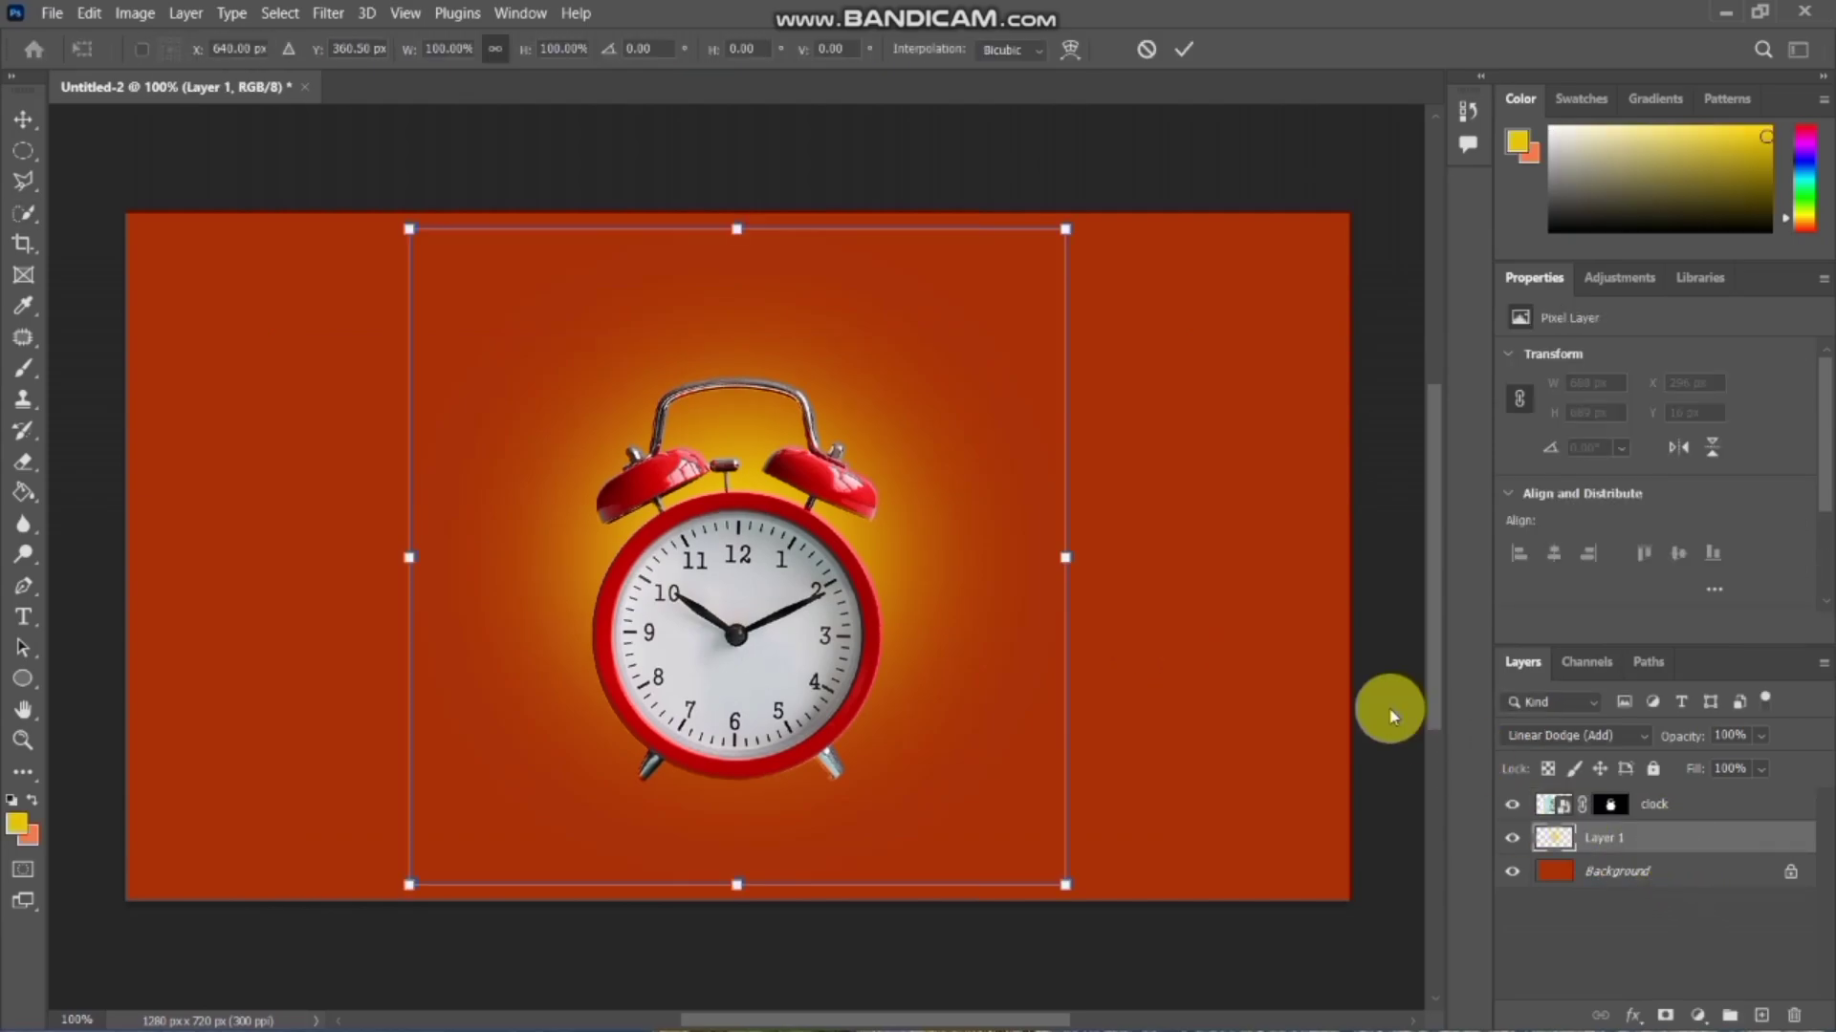
mouse_move(1065, 578)
left_mouse_down()
mouse_move(1214, 594)
mouse_move(1071, 628)
left_mouse_up()
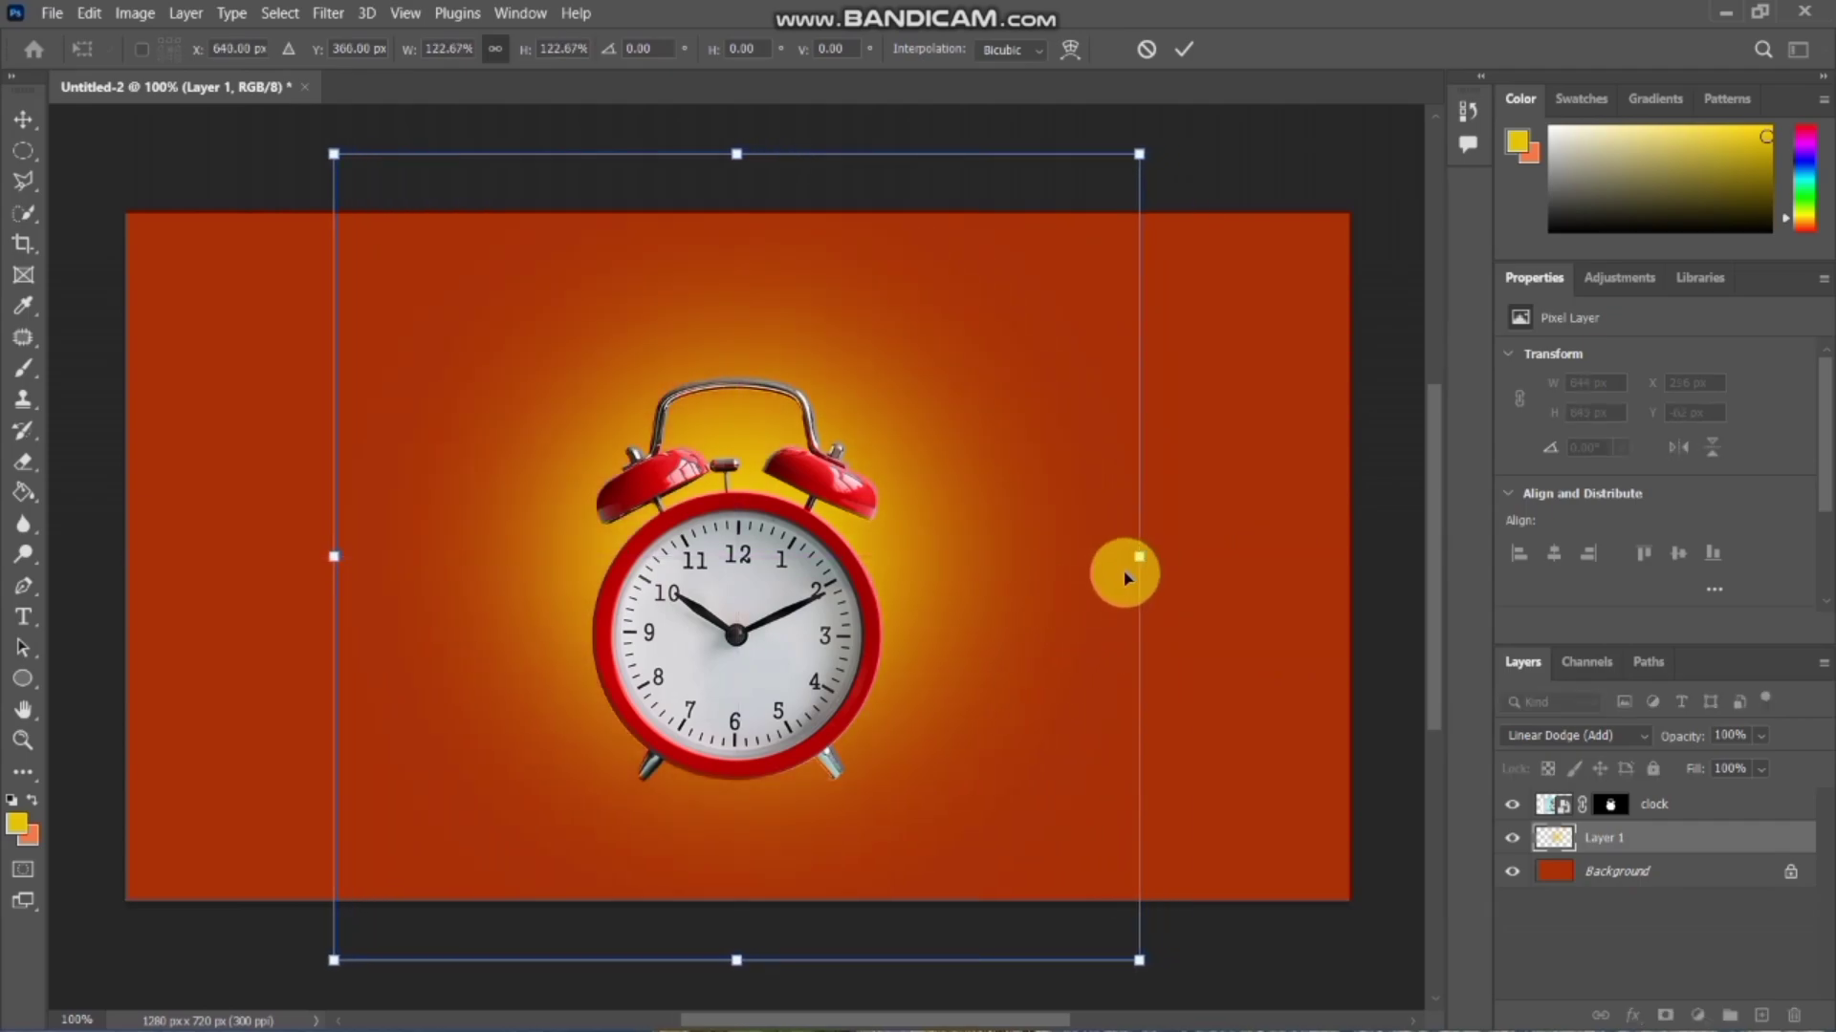
left_click_drag(1136, 561, 1195, 568)
left_click_drag(1094, 603, 1080, 602)
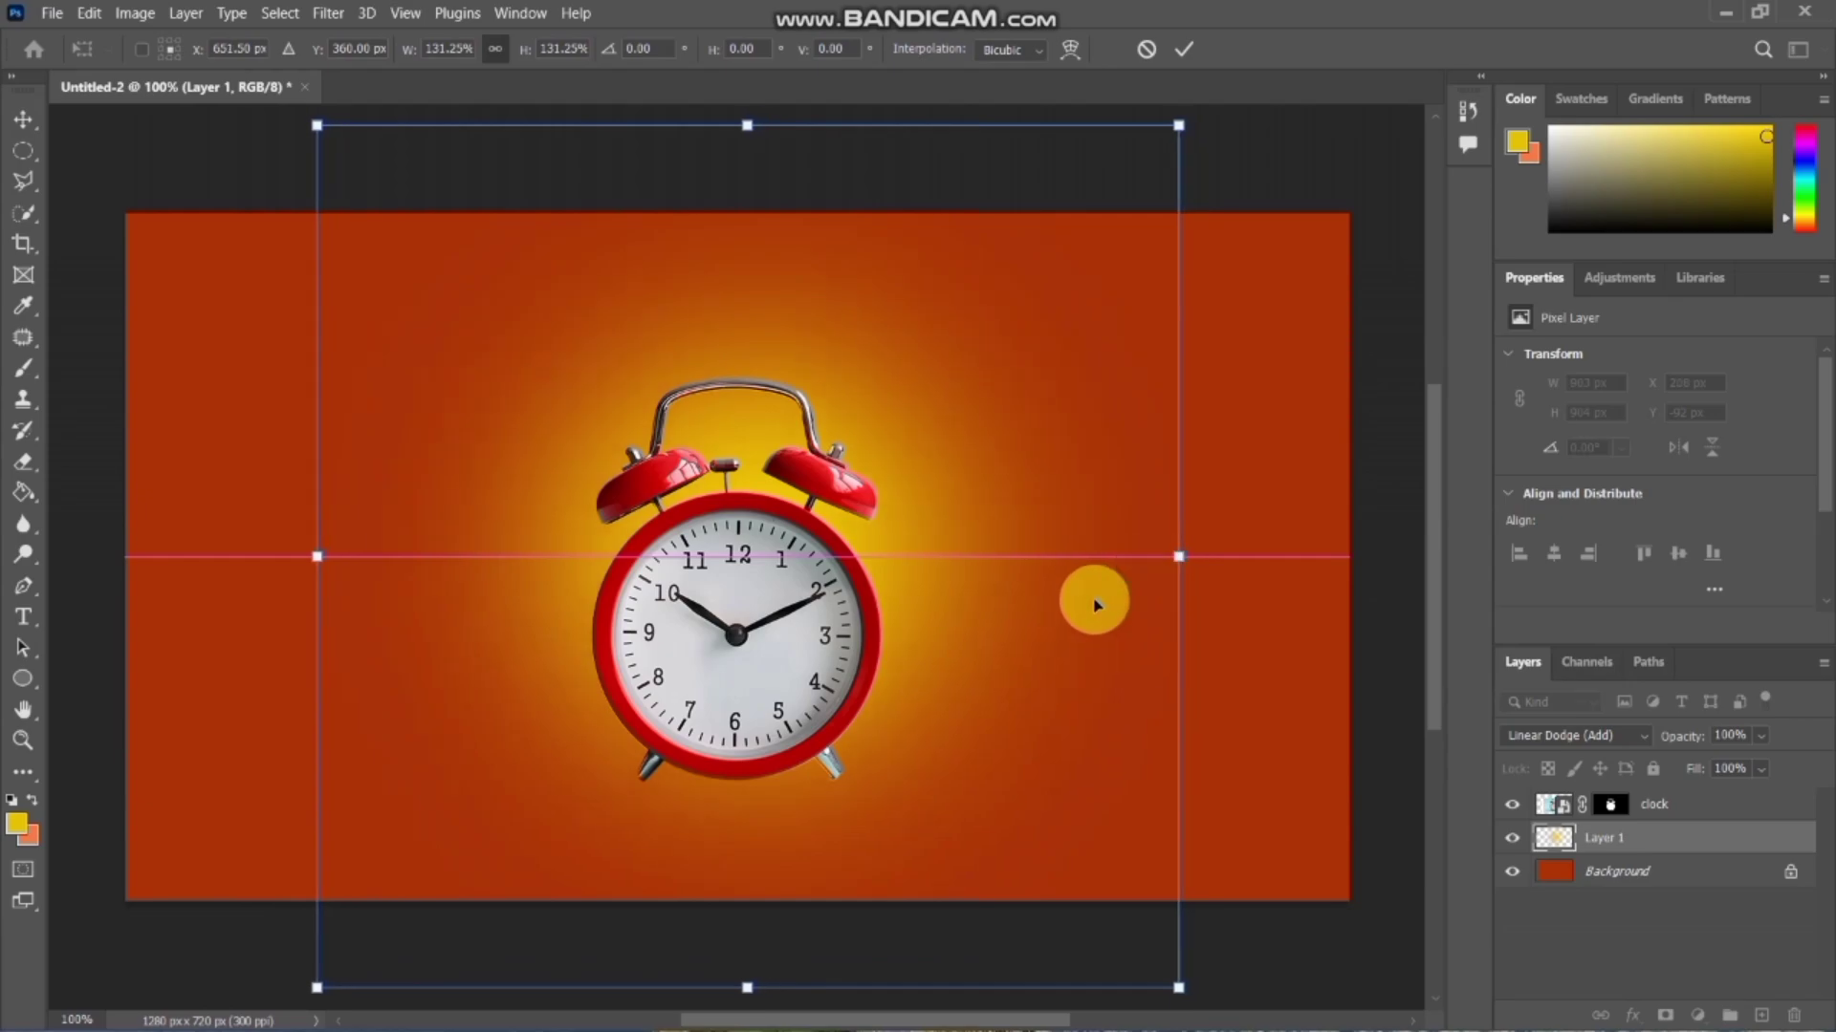
key("Return")
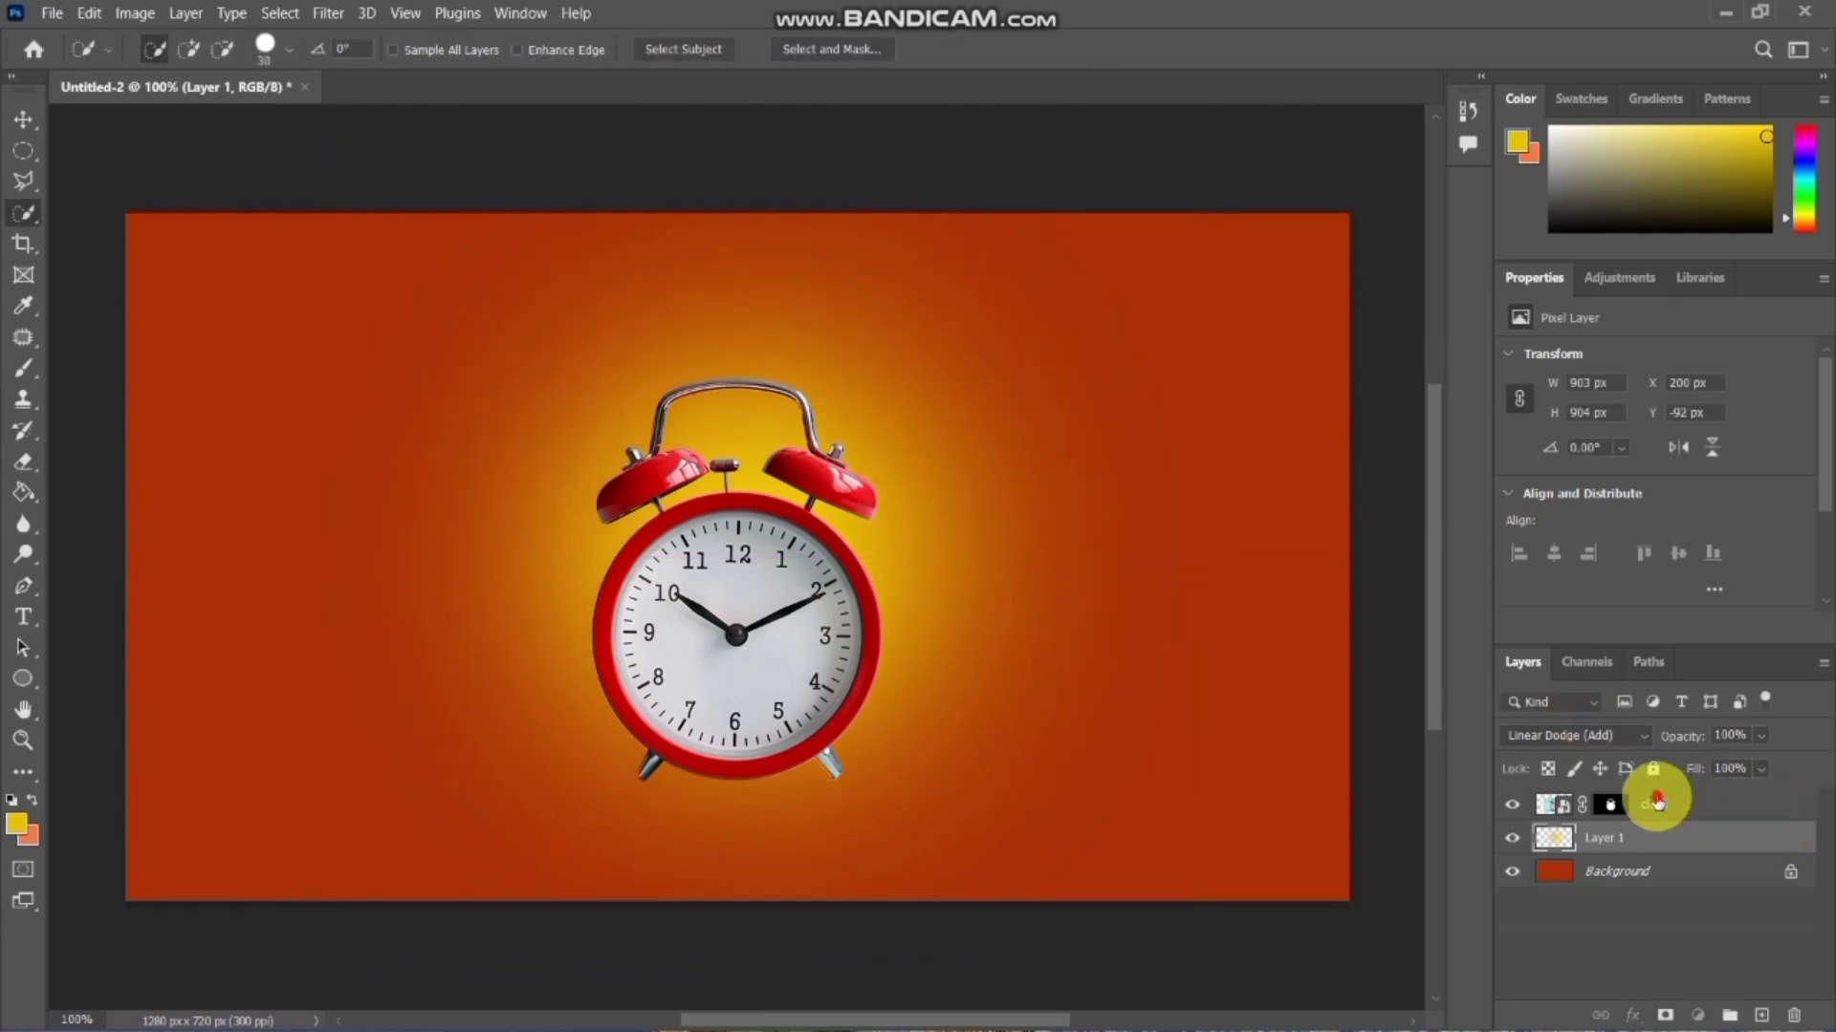
- Scale the clock to about 105% and shift it slightly up and left
left_click(1656, 803)
key("ctrl+t")
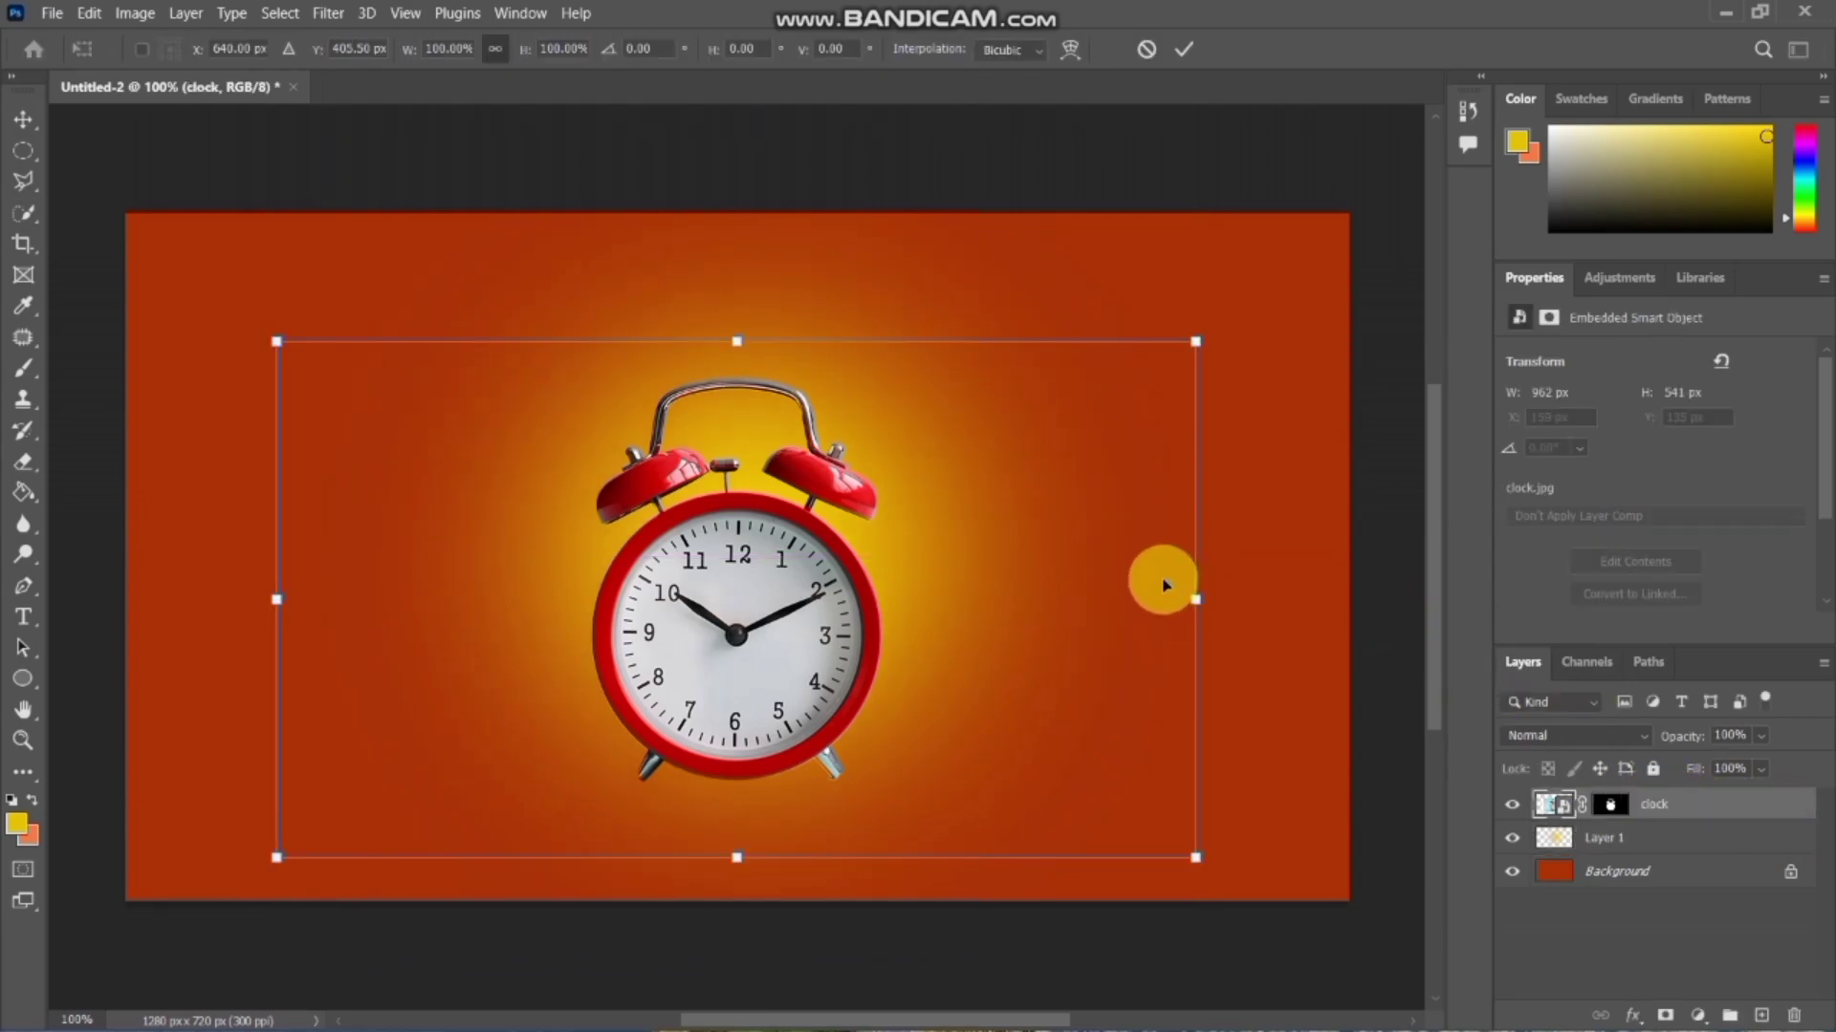
left_click_drag(1201, 594, 1239, 594)
left_click_drag(1042, 641, 1017, 607)
key("Return")
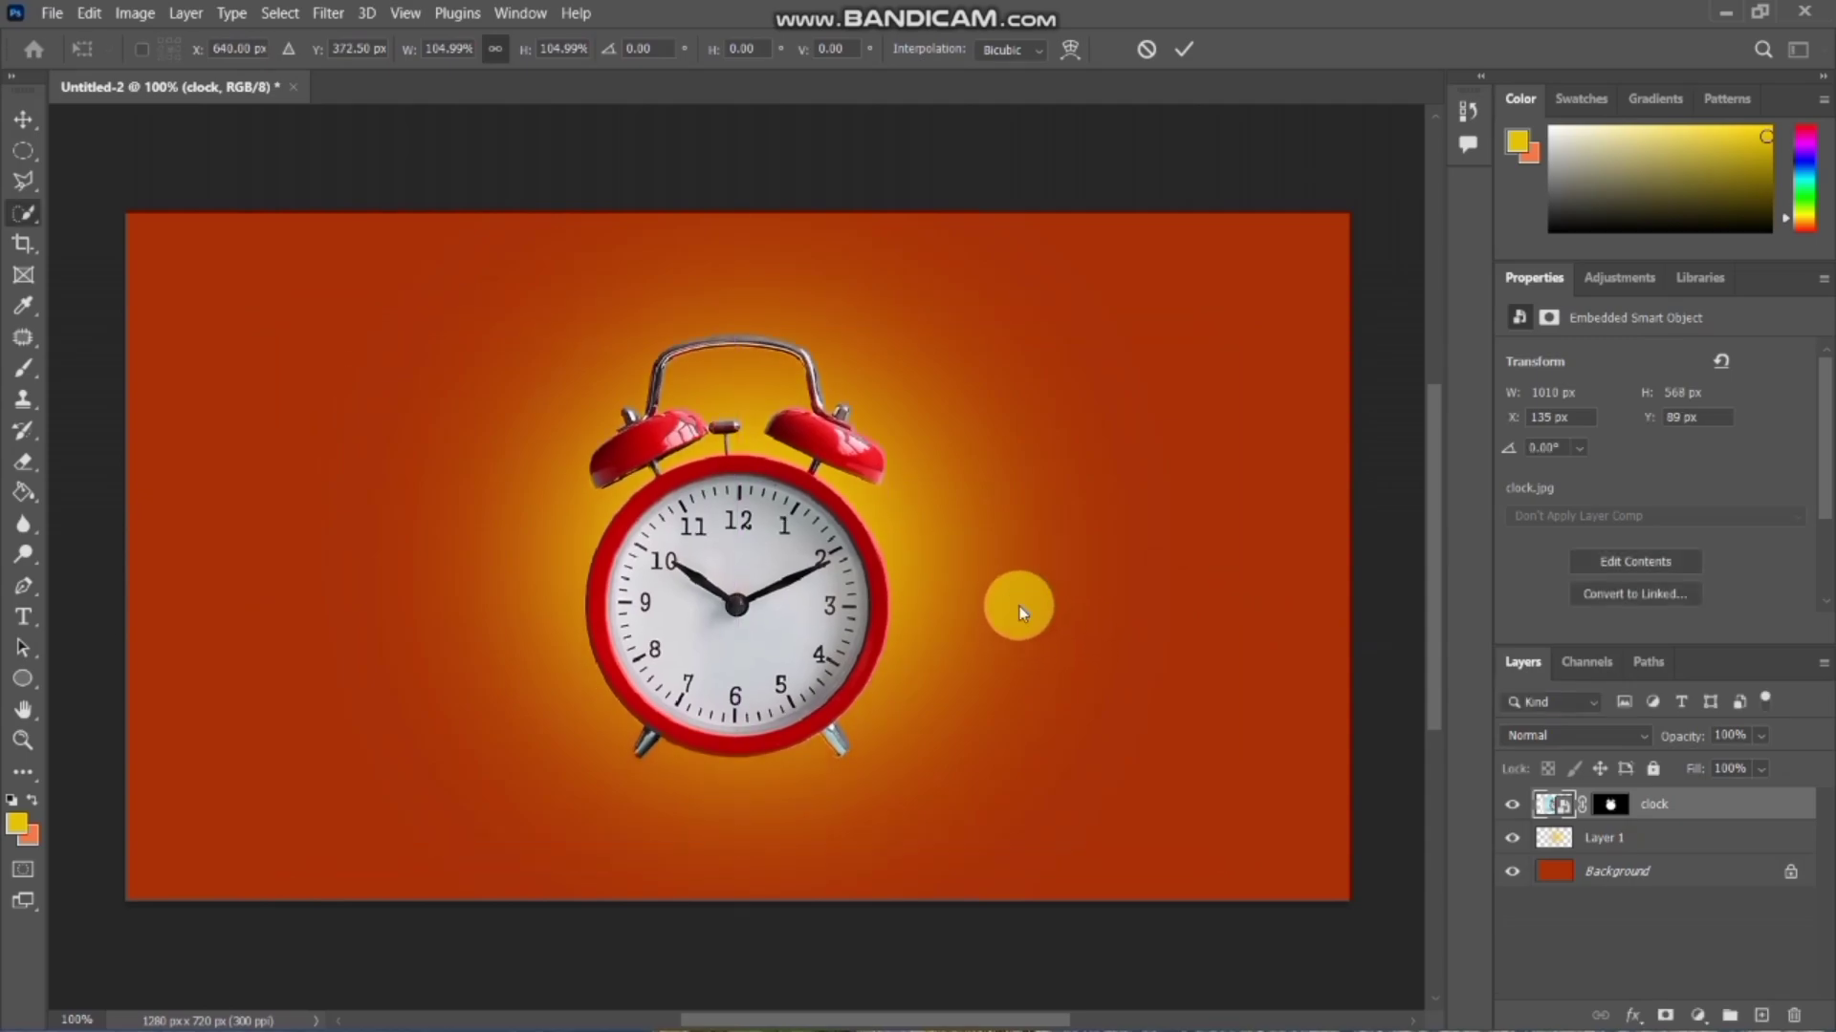
- Embed coffee-removebg-preview.png into the design with Place Embedded
left_click(52, 12)
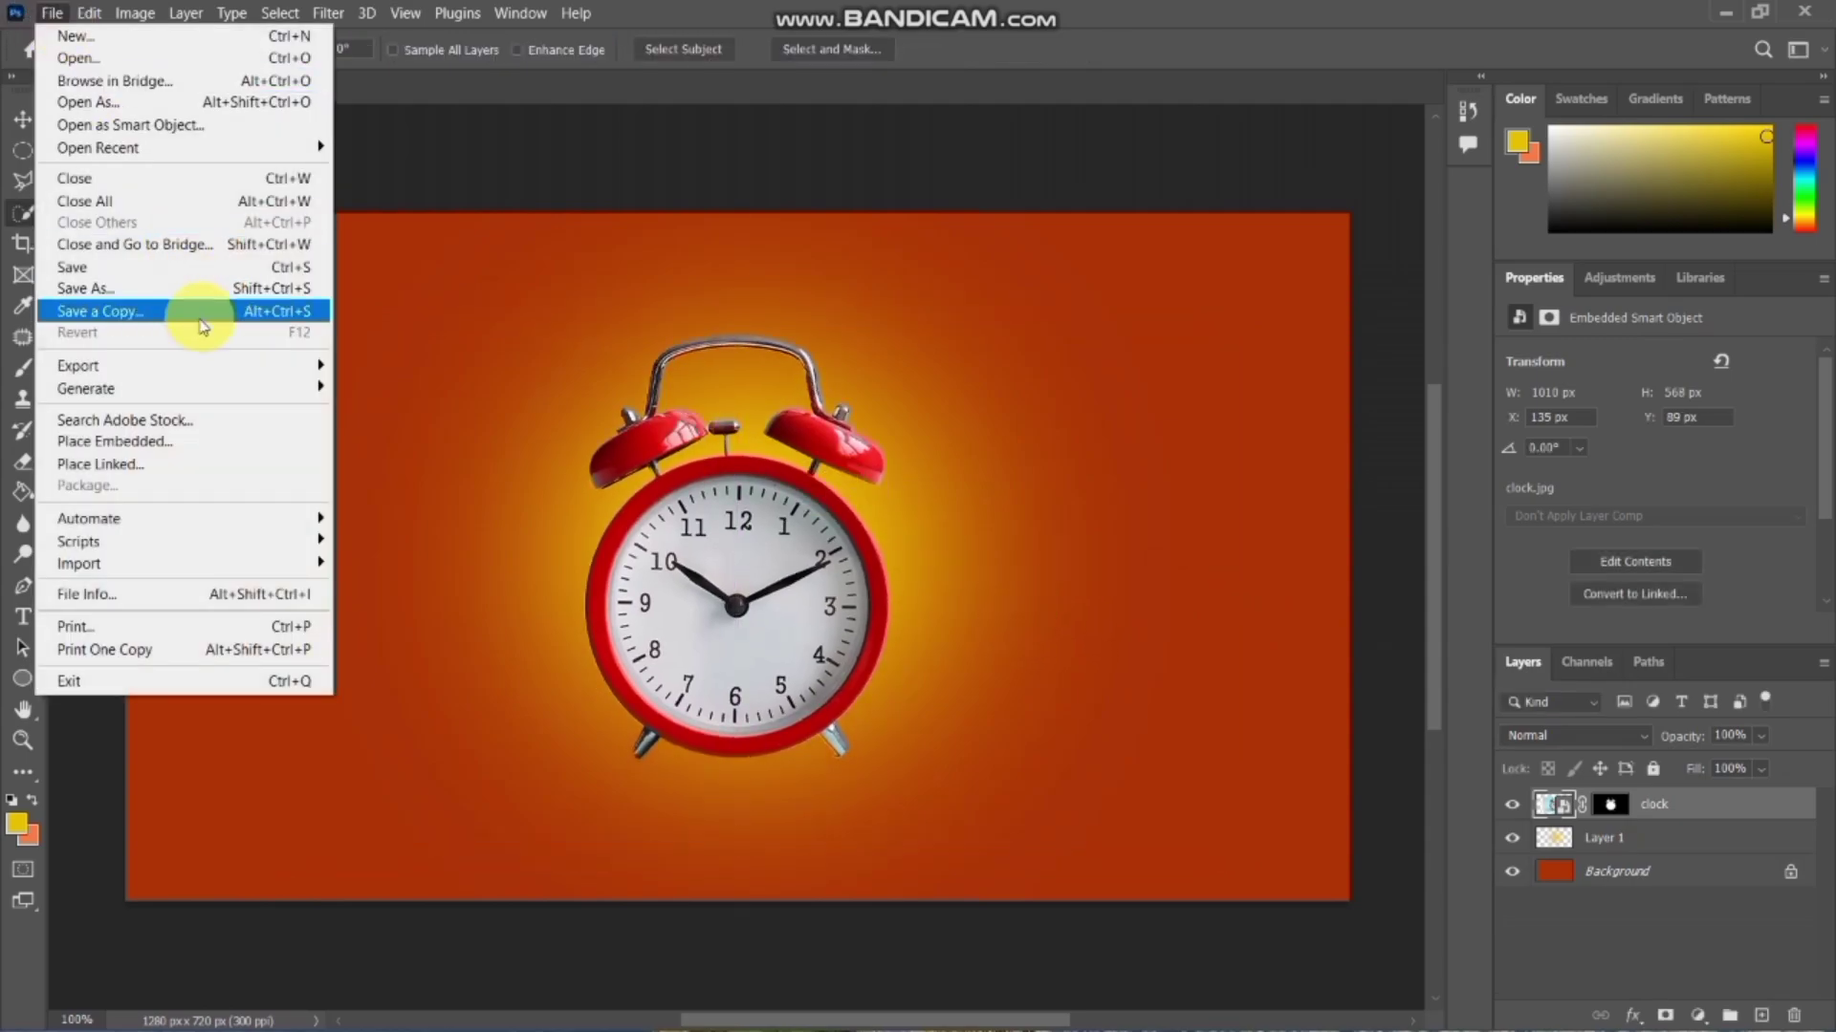
left_click(194, 449)
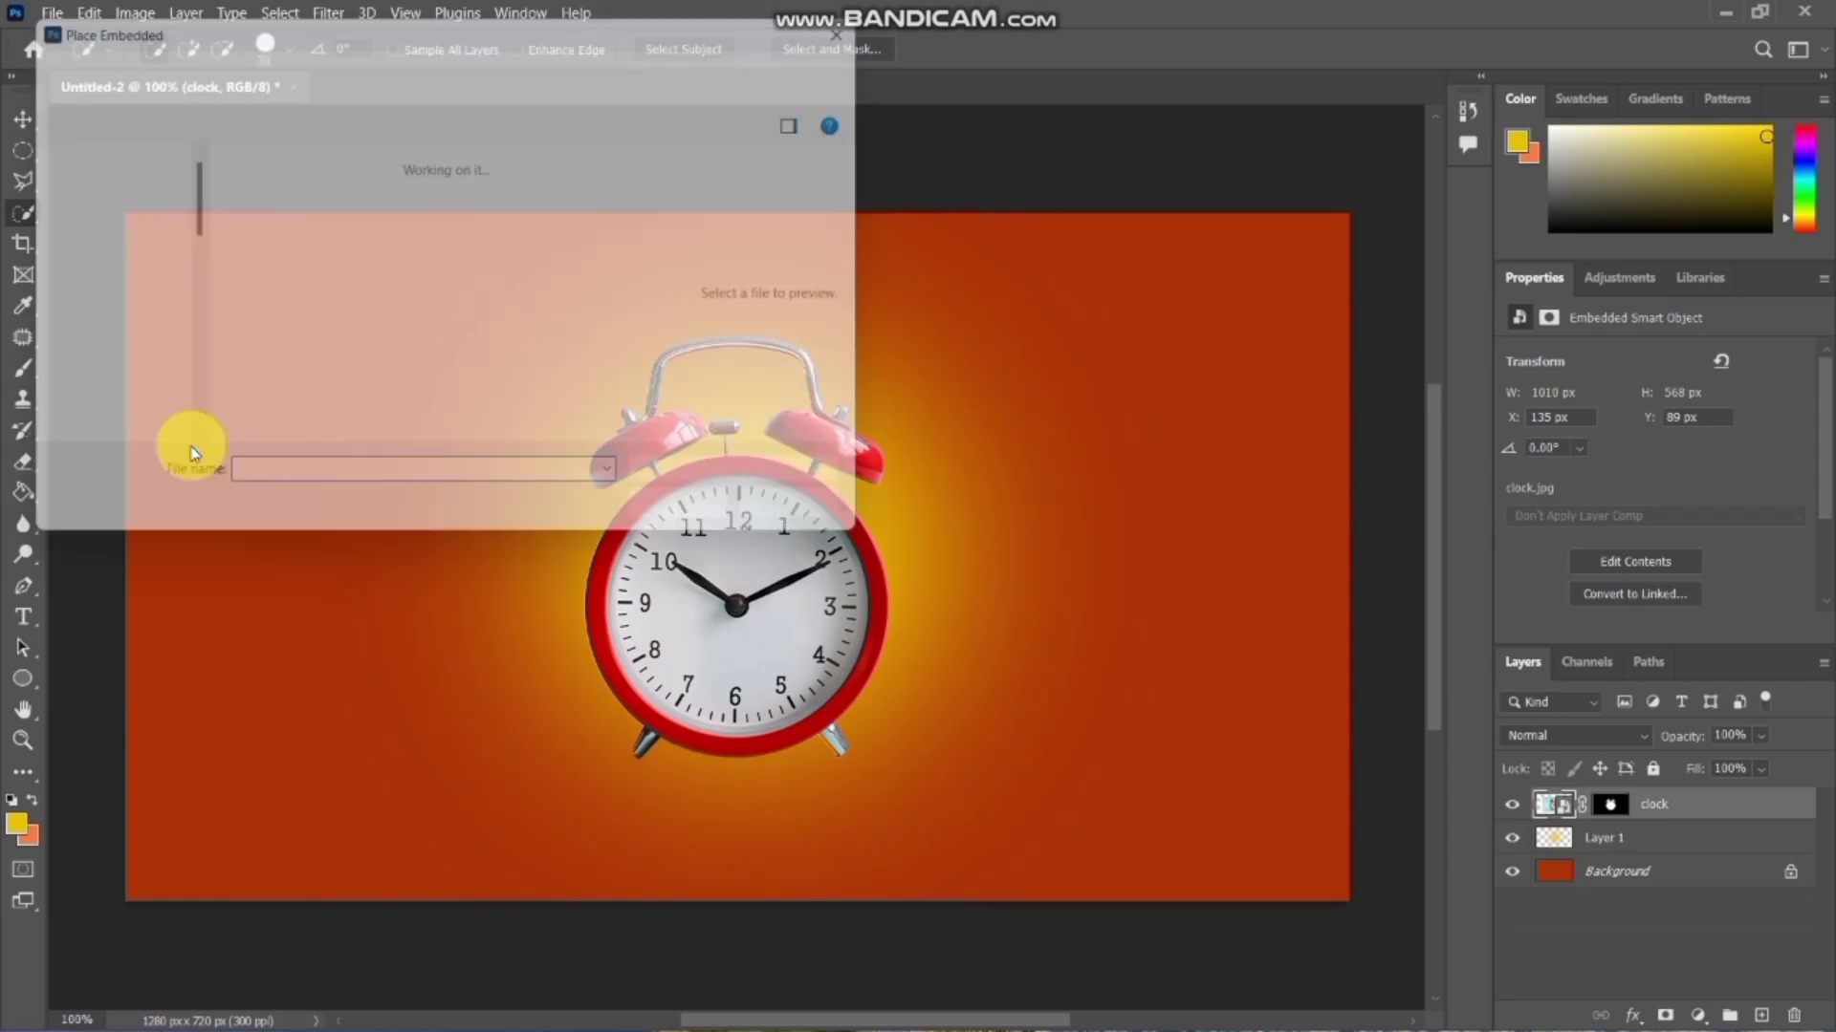
left_click(517, 200)
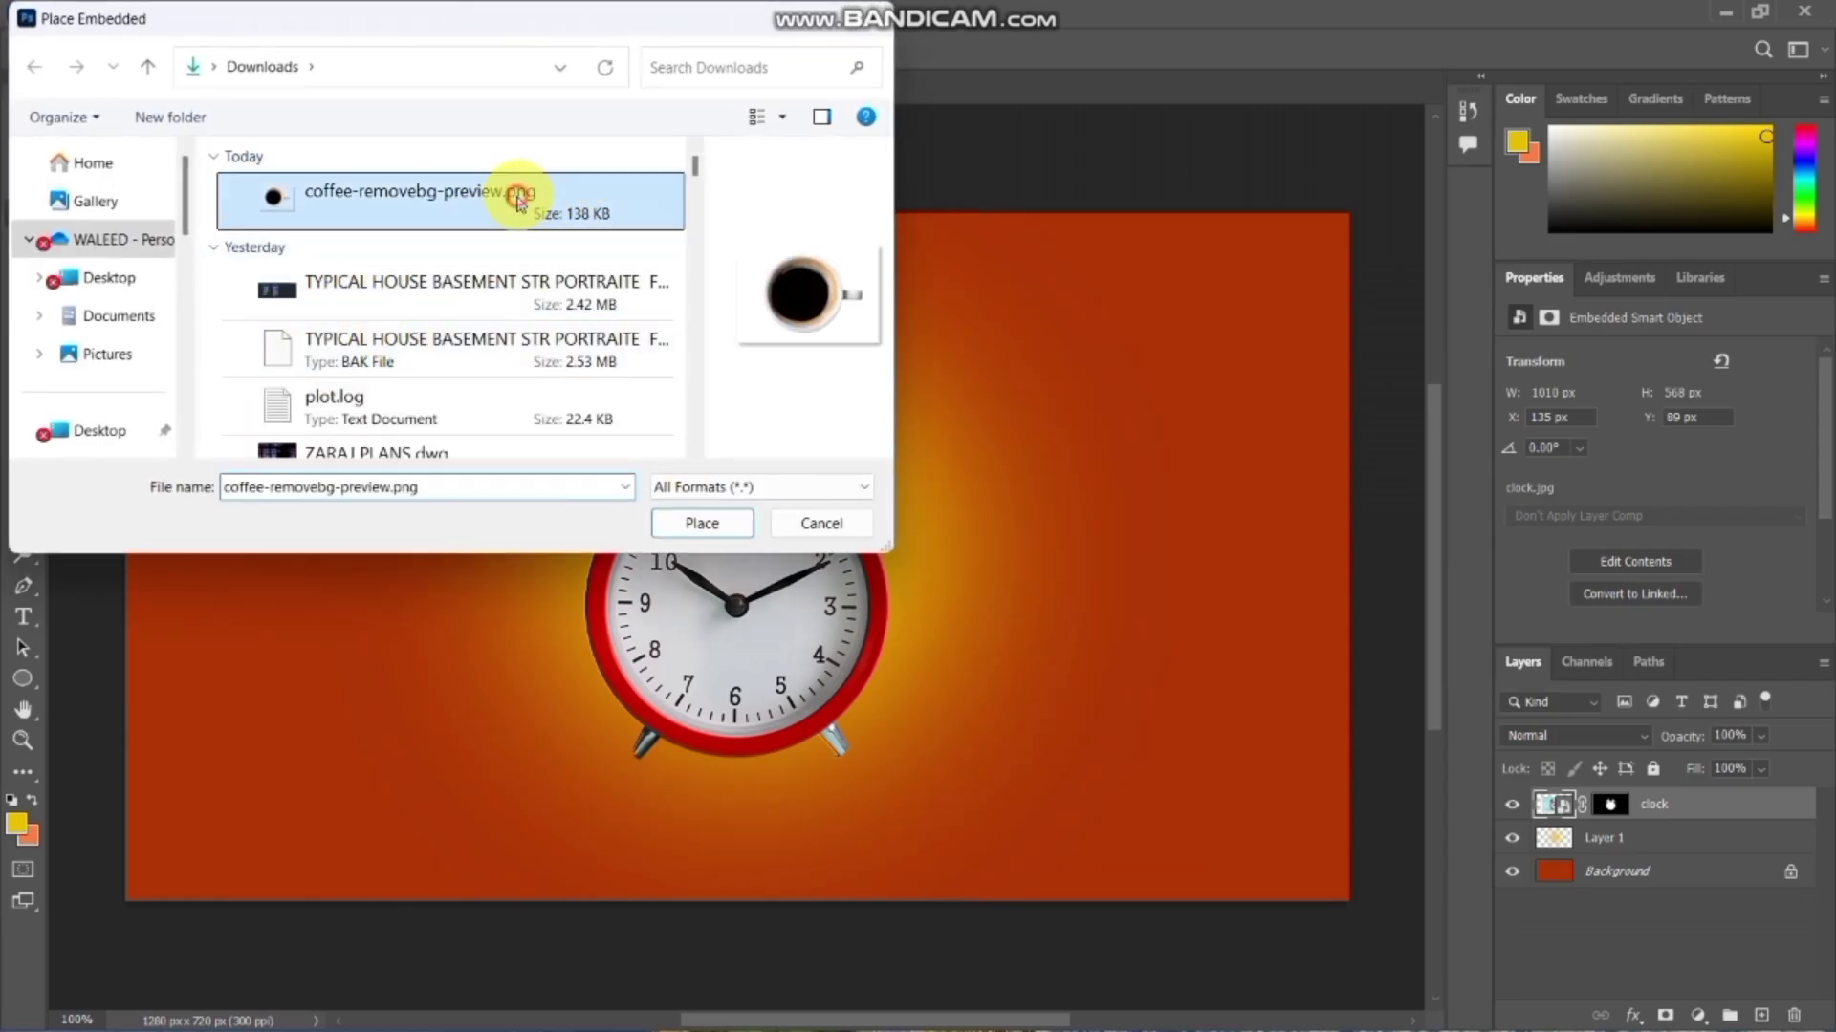
left_click(712, 526)
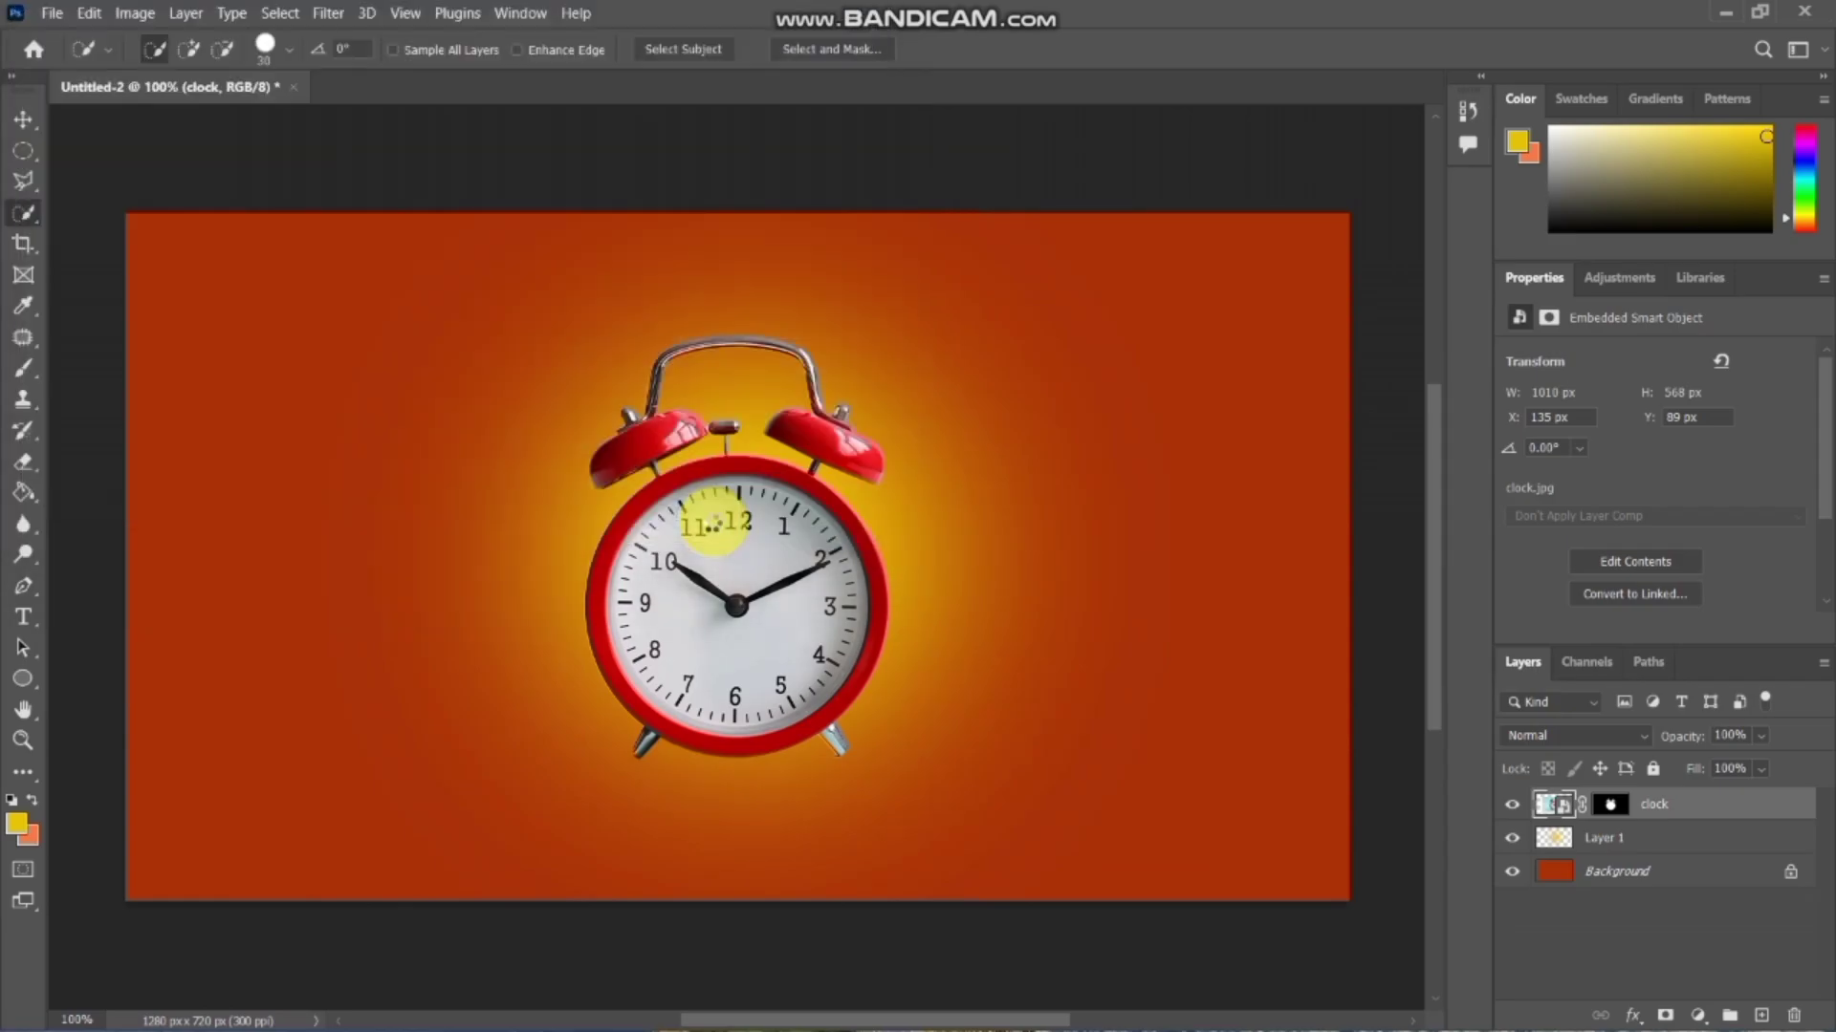
- Shrink and narrow the coffee cup to about 362×286 px, fitted over the clock face
left_click_drag(1234, 557, 841, 564)
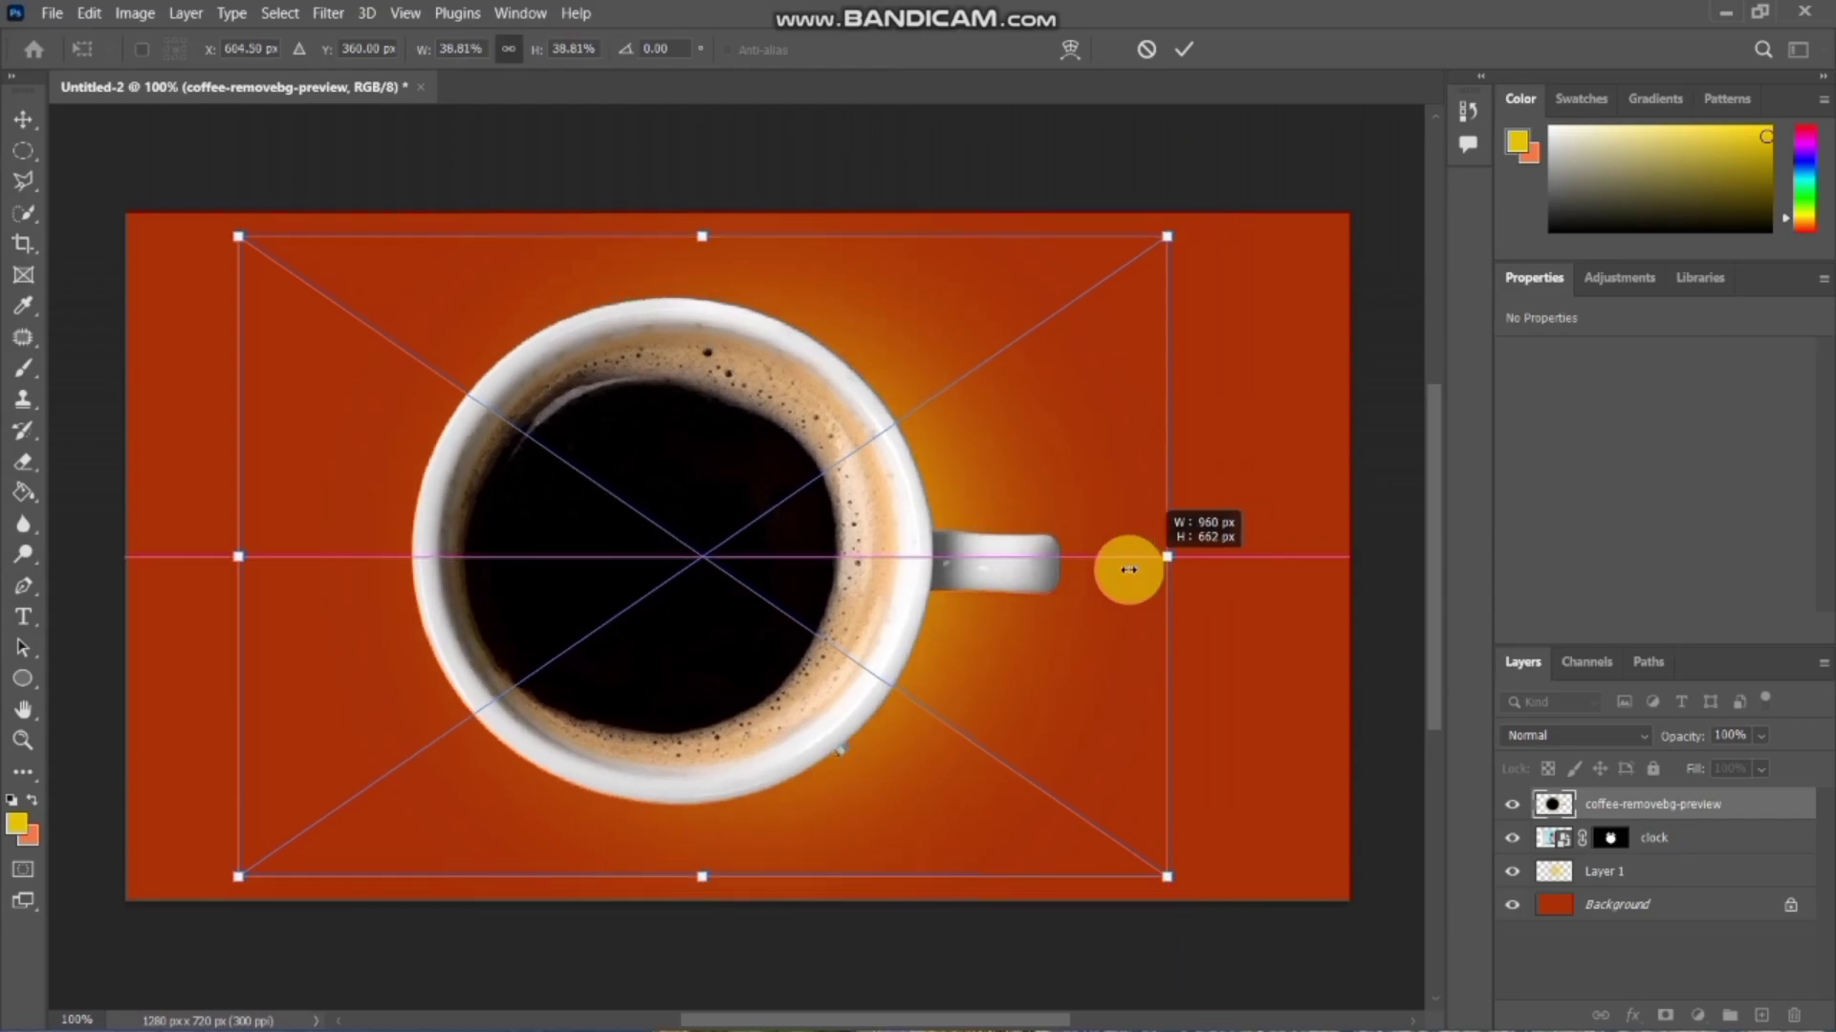
left_click_drag(656, 593, 882, 648)
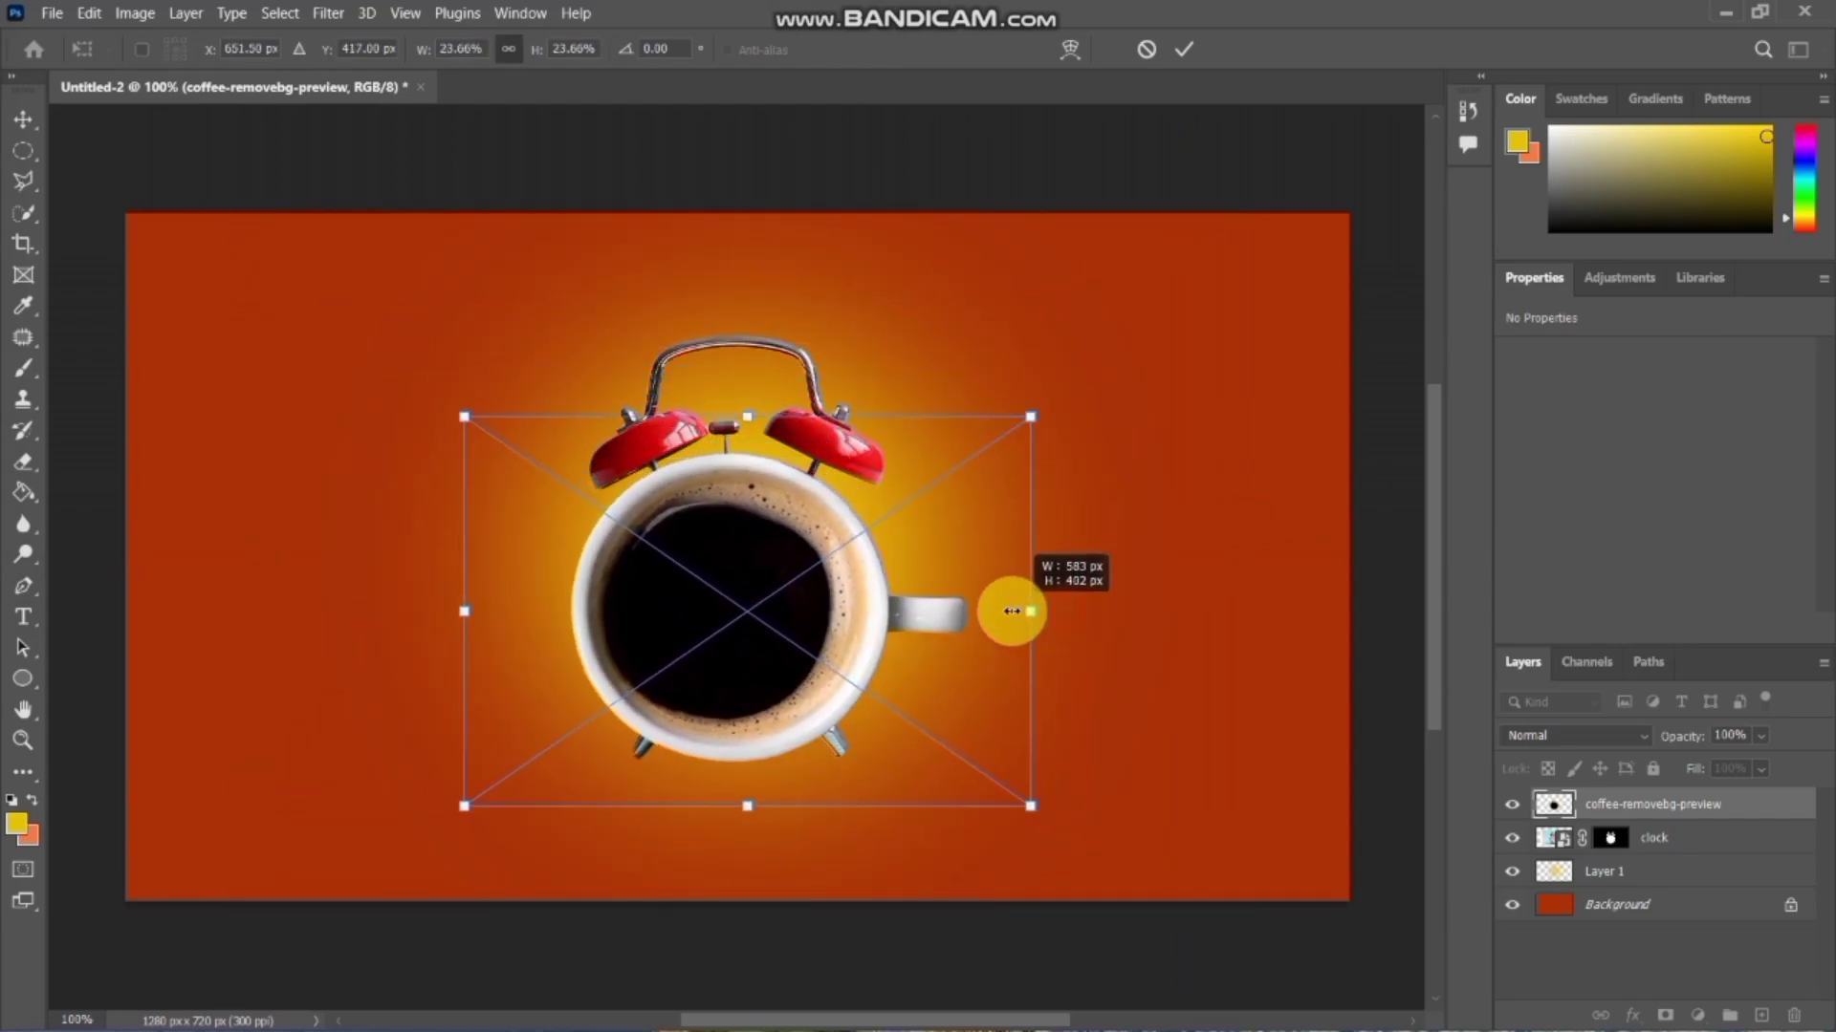
left_click_drag(1061, 607, 963, 615)
key("Return")
key("w")
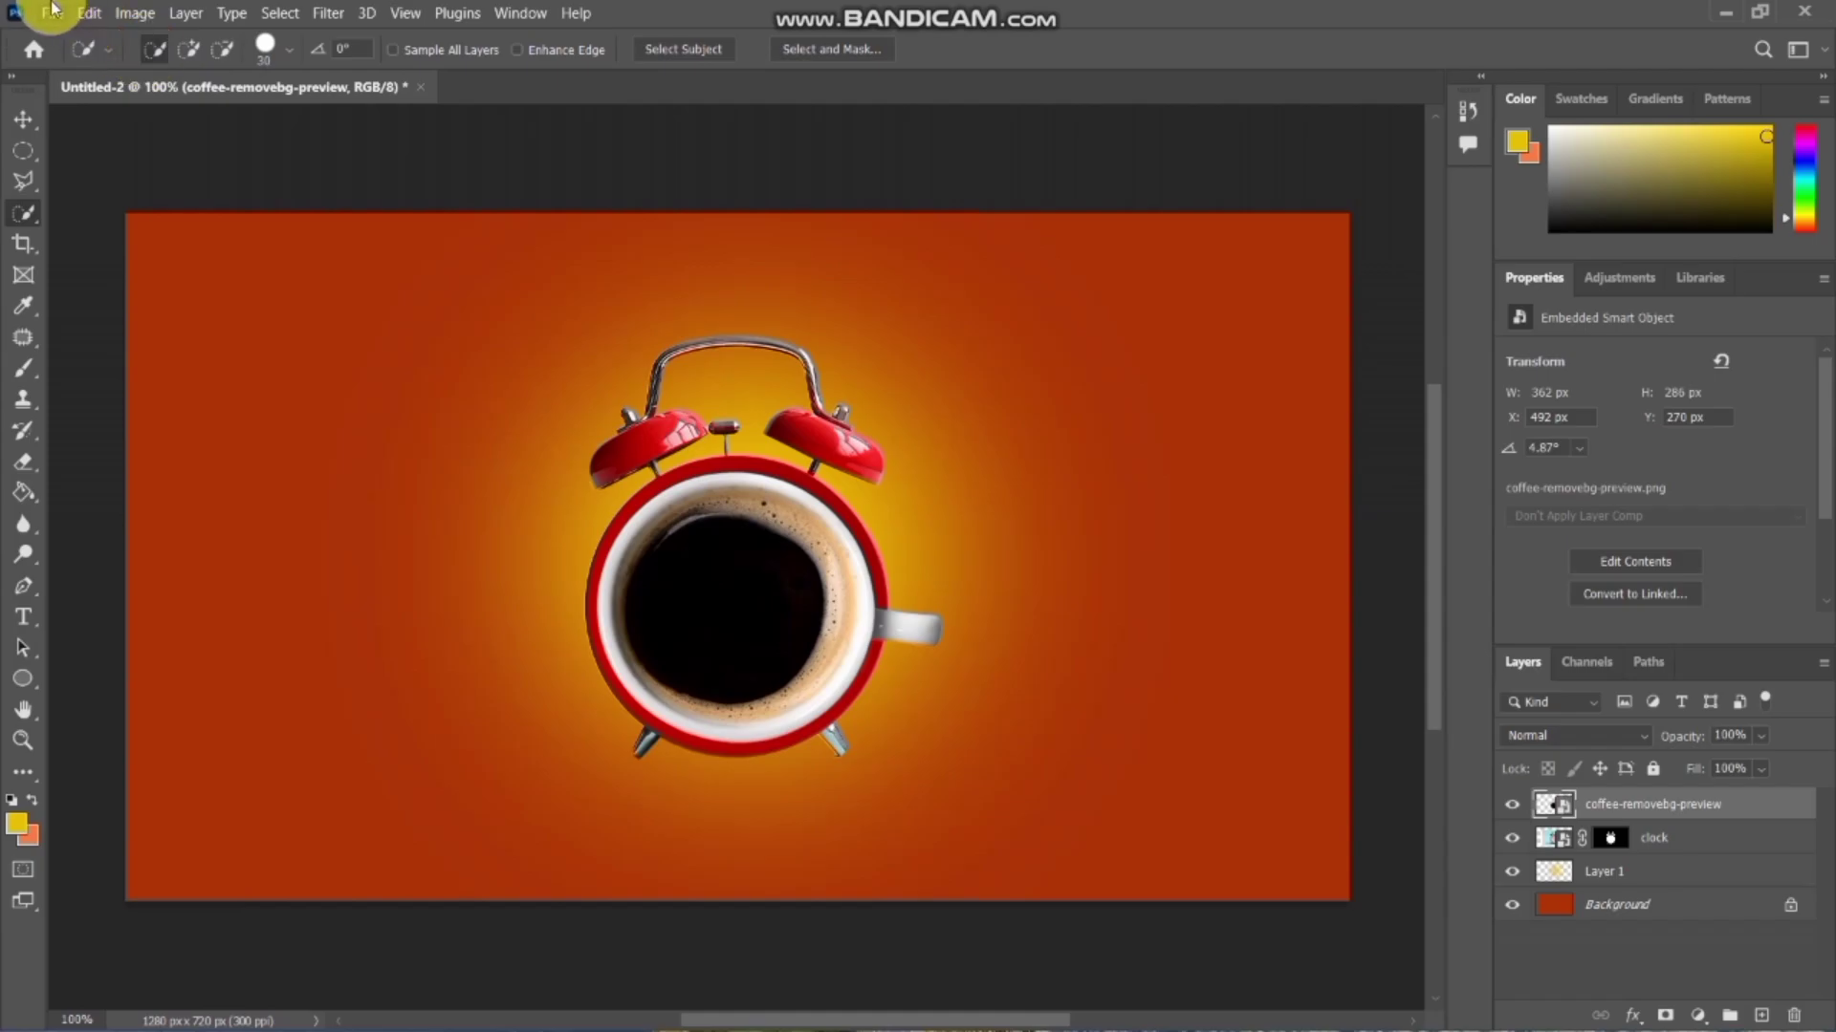
left_click(52, 11)
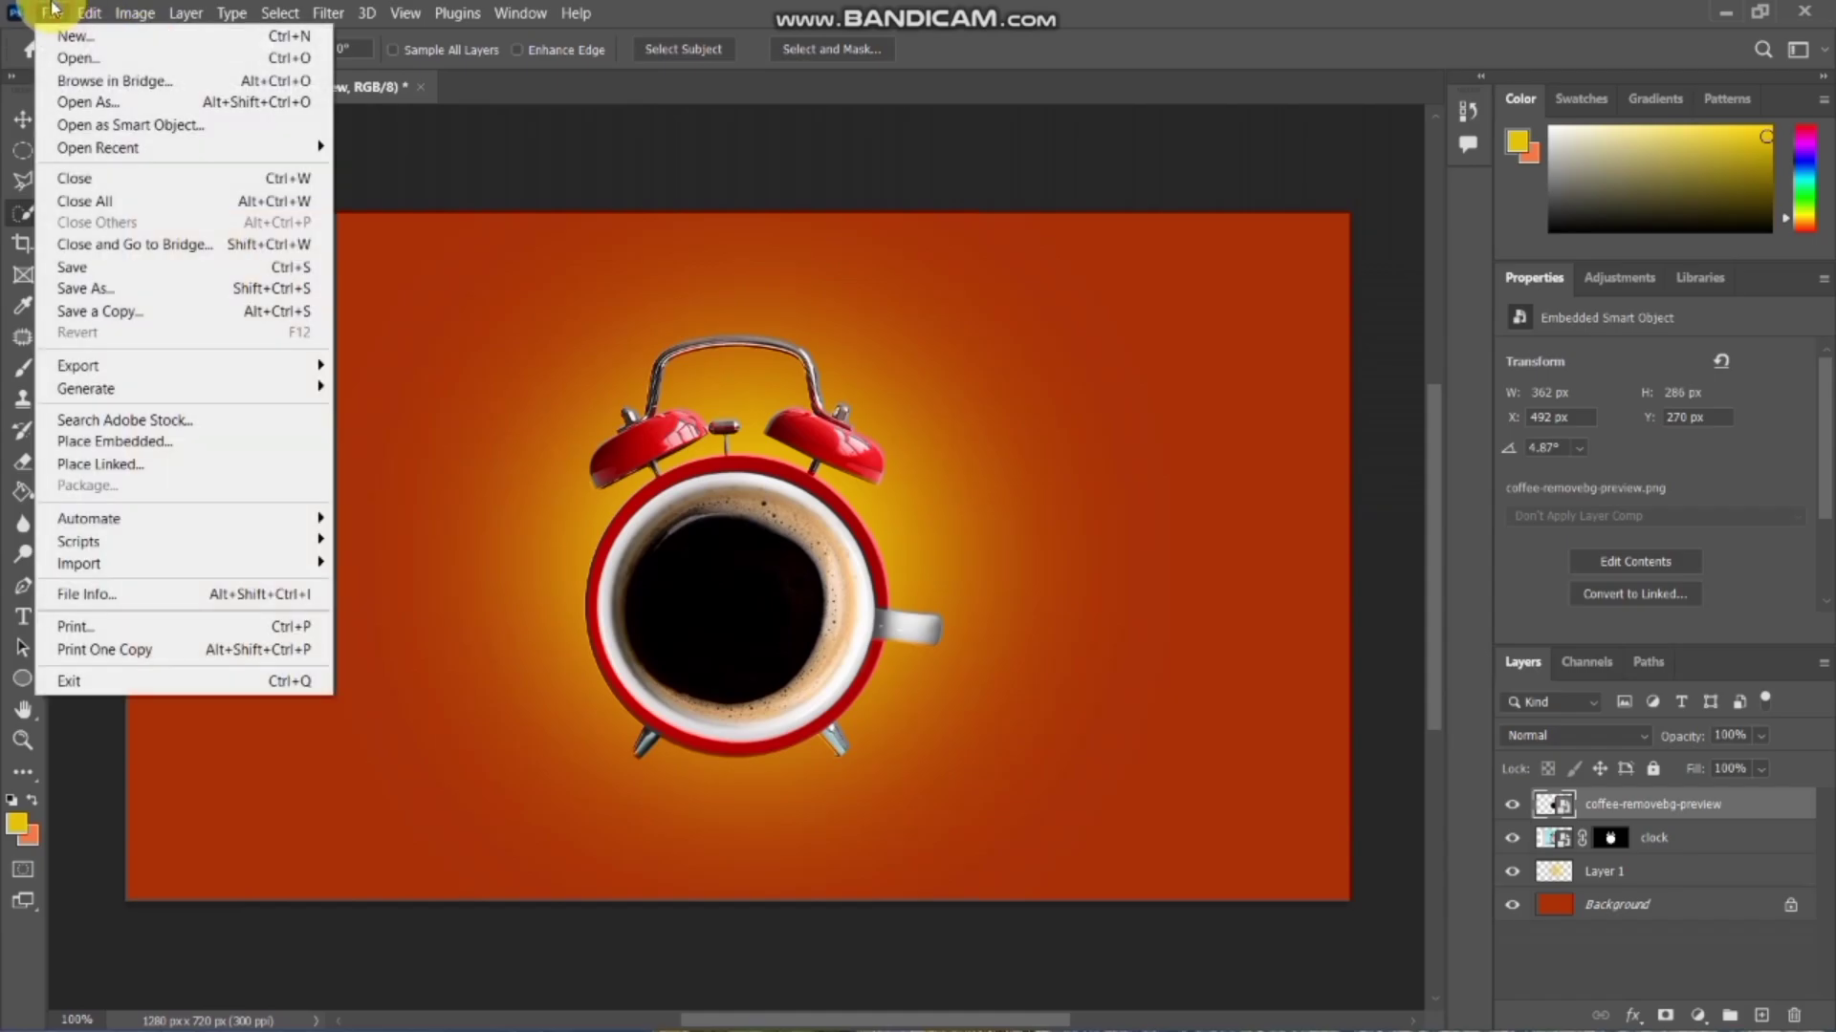
- Embed smoke-removebg-preview.png beside the cup and blend it in Linear Dodge (Add)
left_click(146, 442)
mouse_move(695, 161)
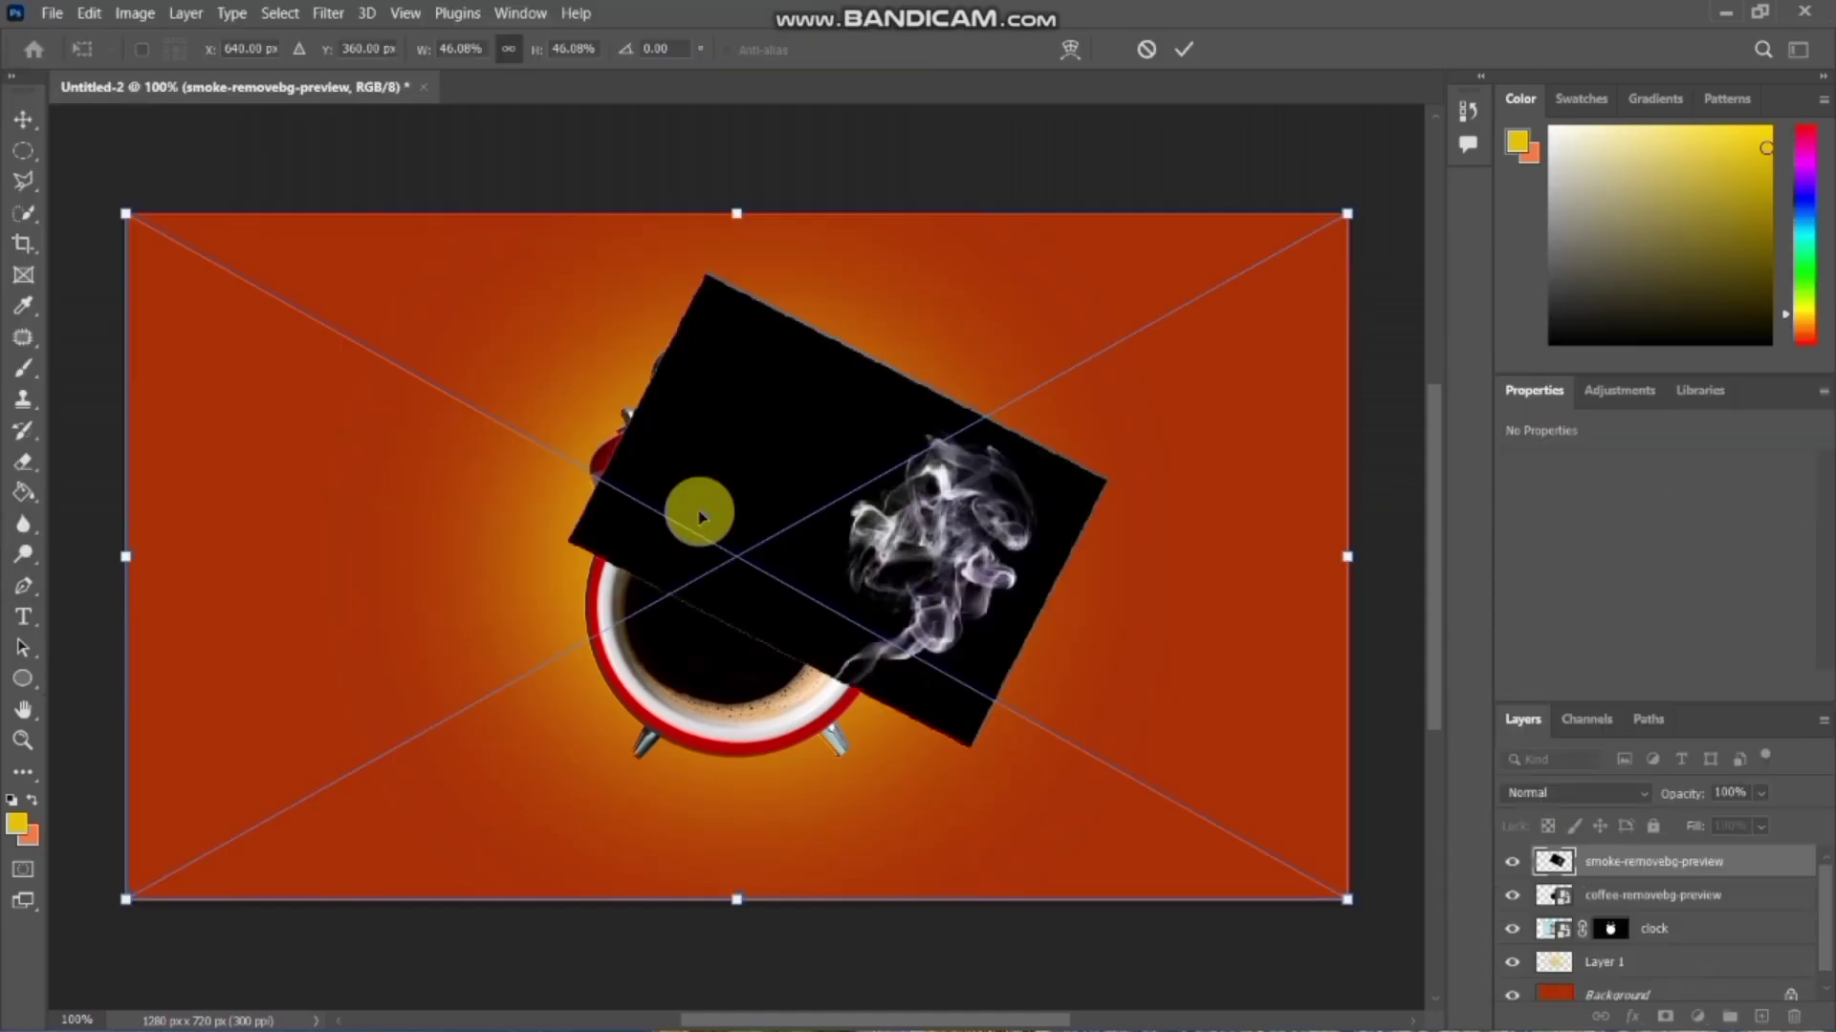
key("Return")
key("w")
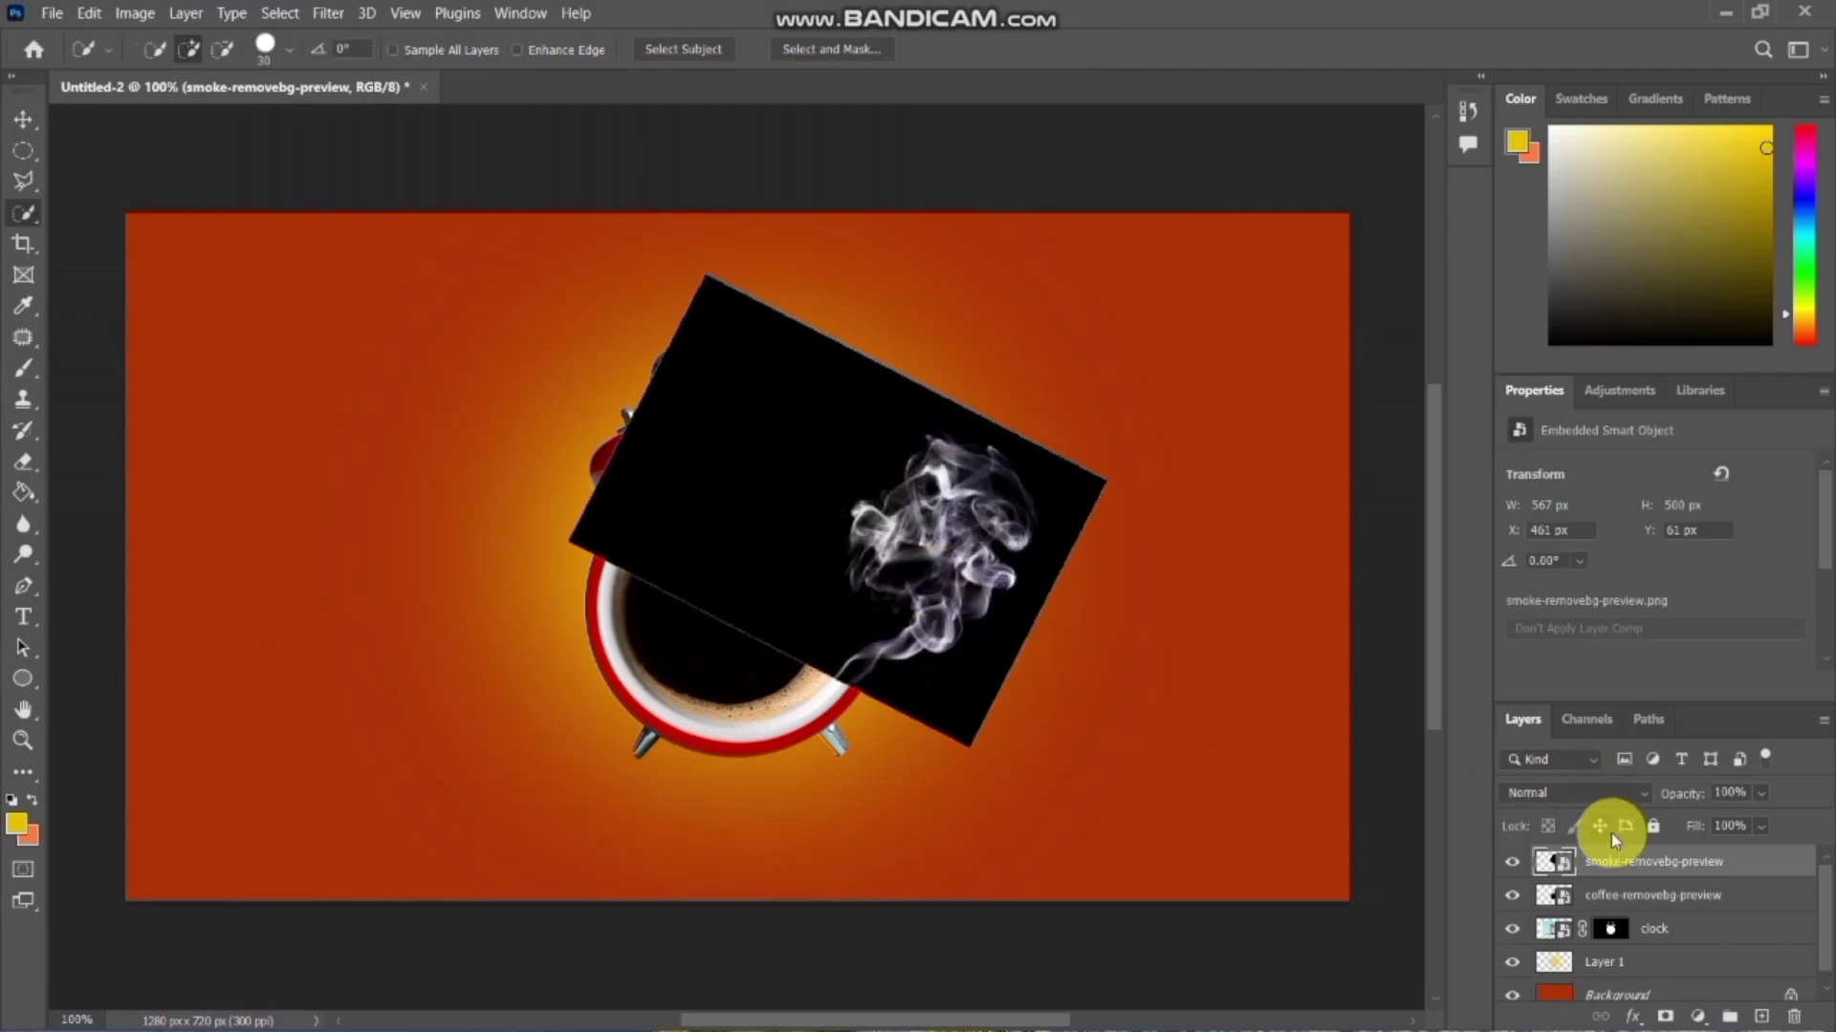
left_click(1620, 792)
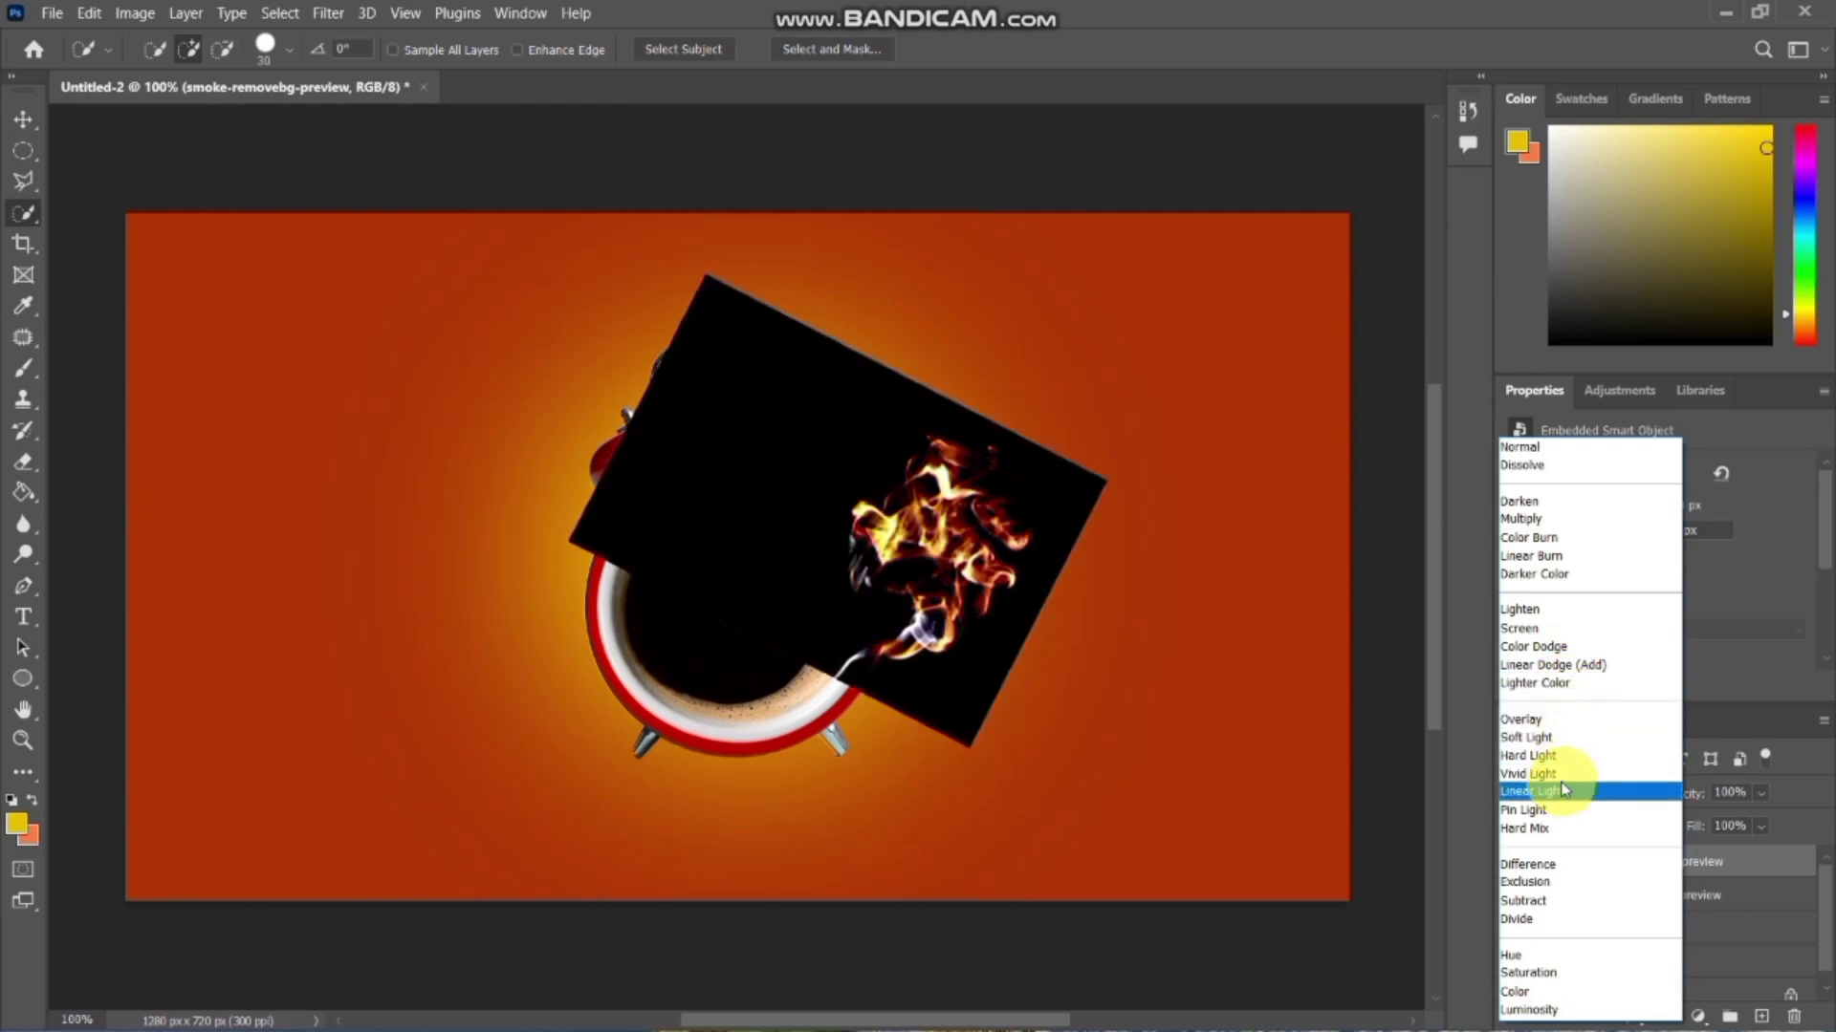
left_click(1541, 664)
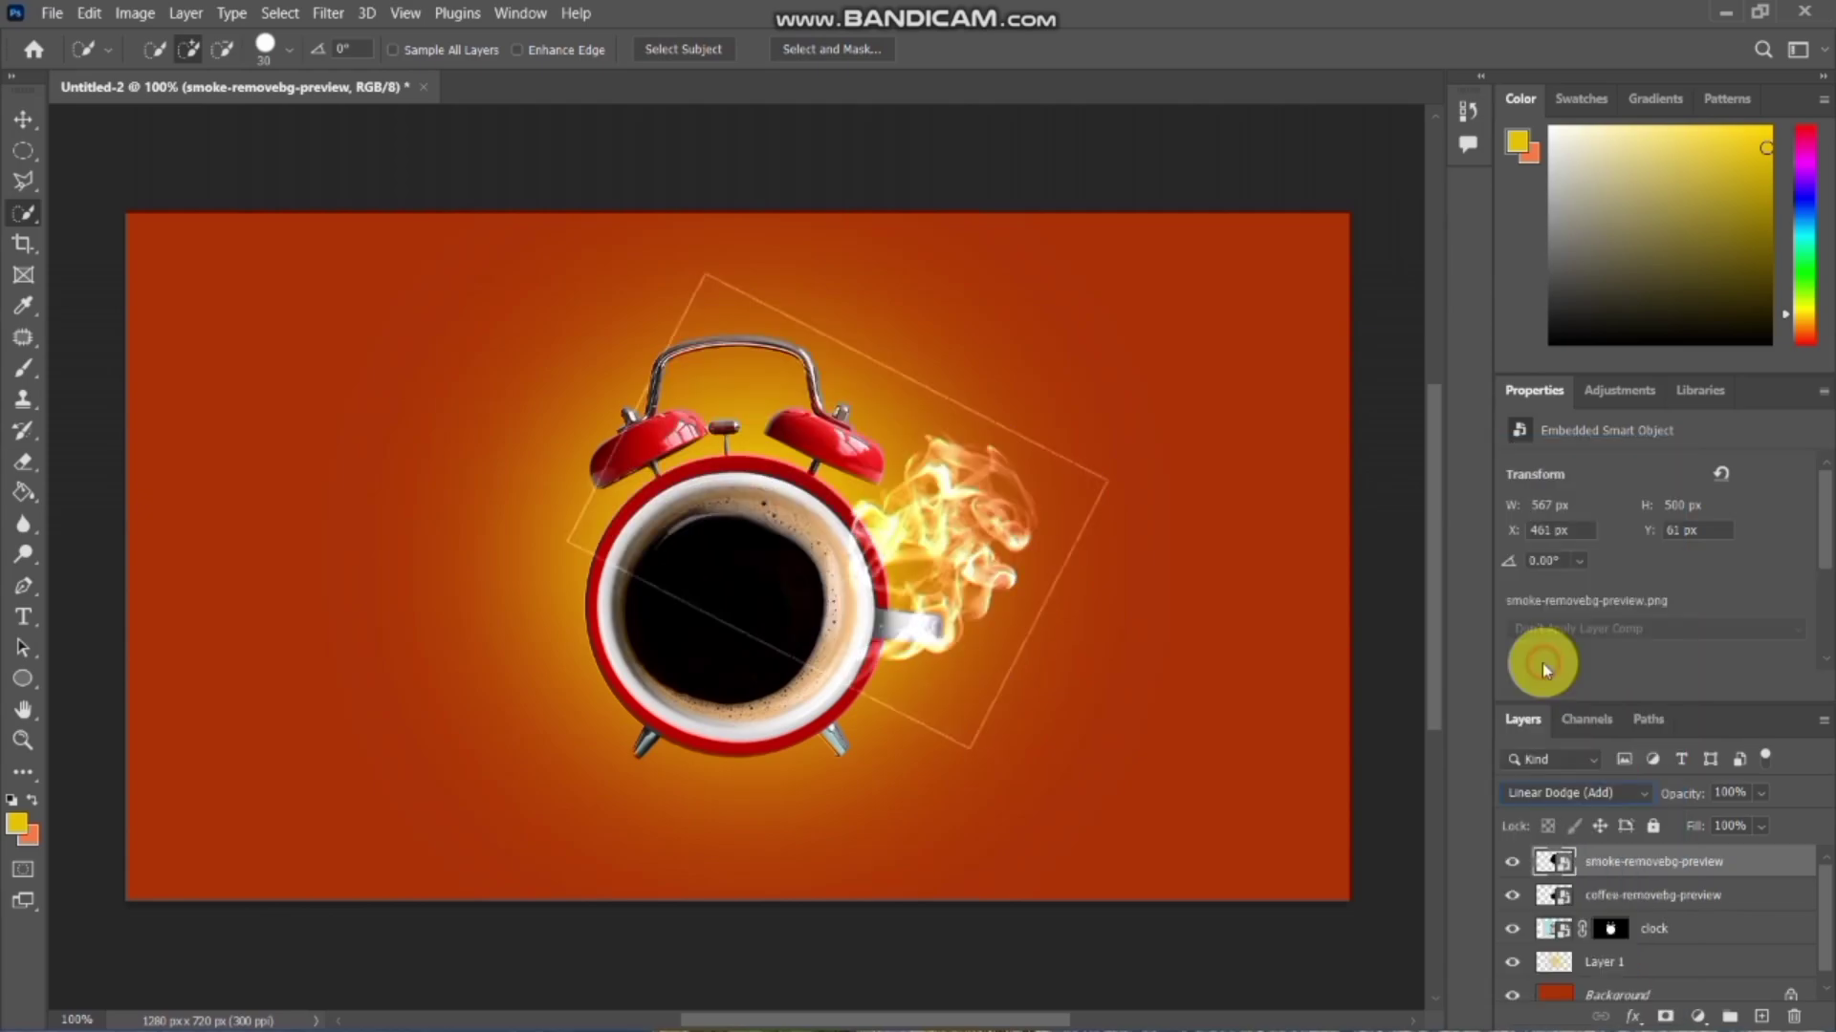
key("ctrl+t")
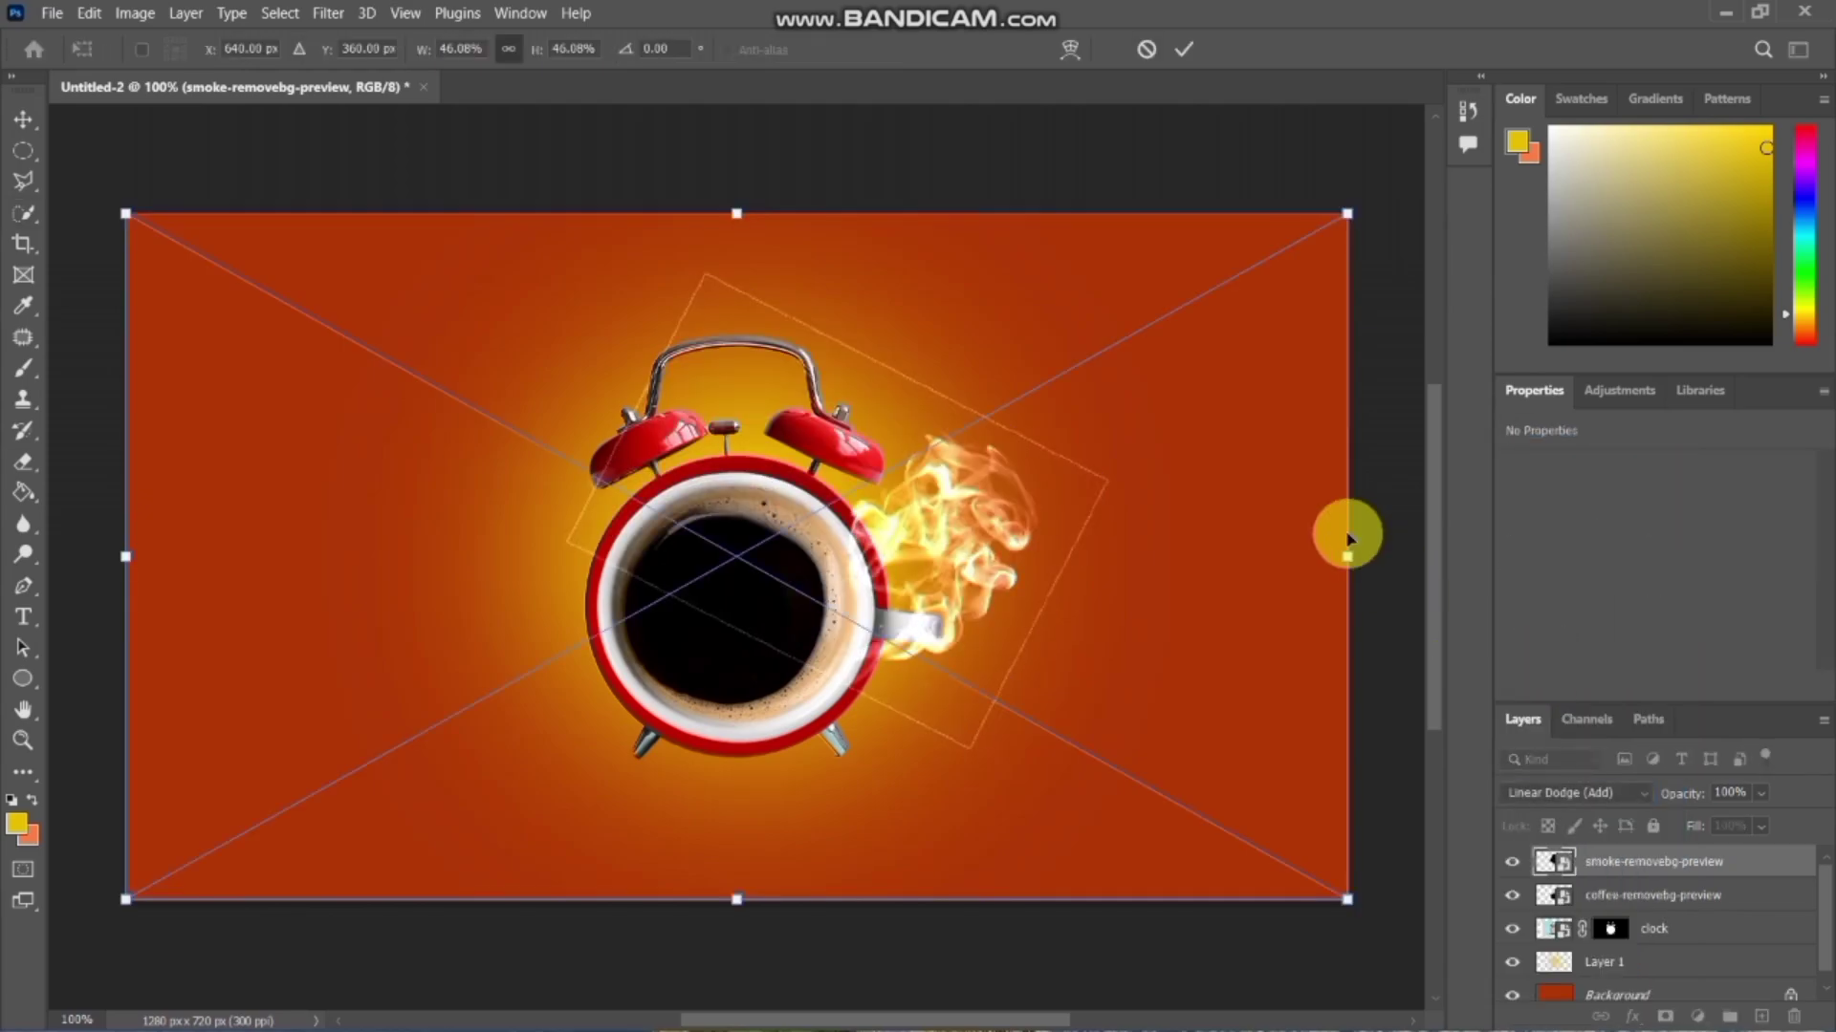
- Enlarge the smoke slightly and move it further left beside the cup
left_click_drag(1340, 213, 1421, 130)
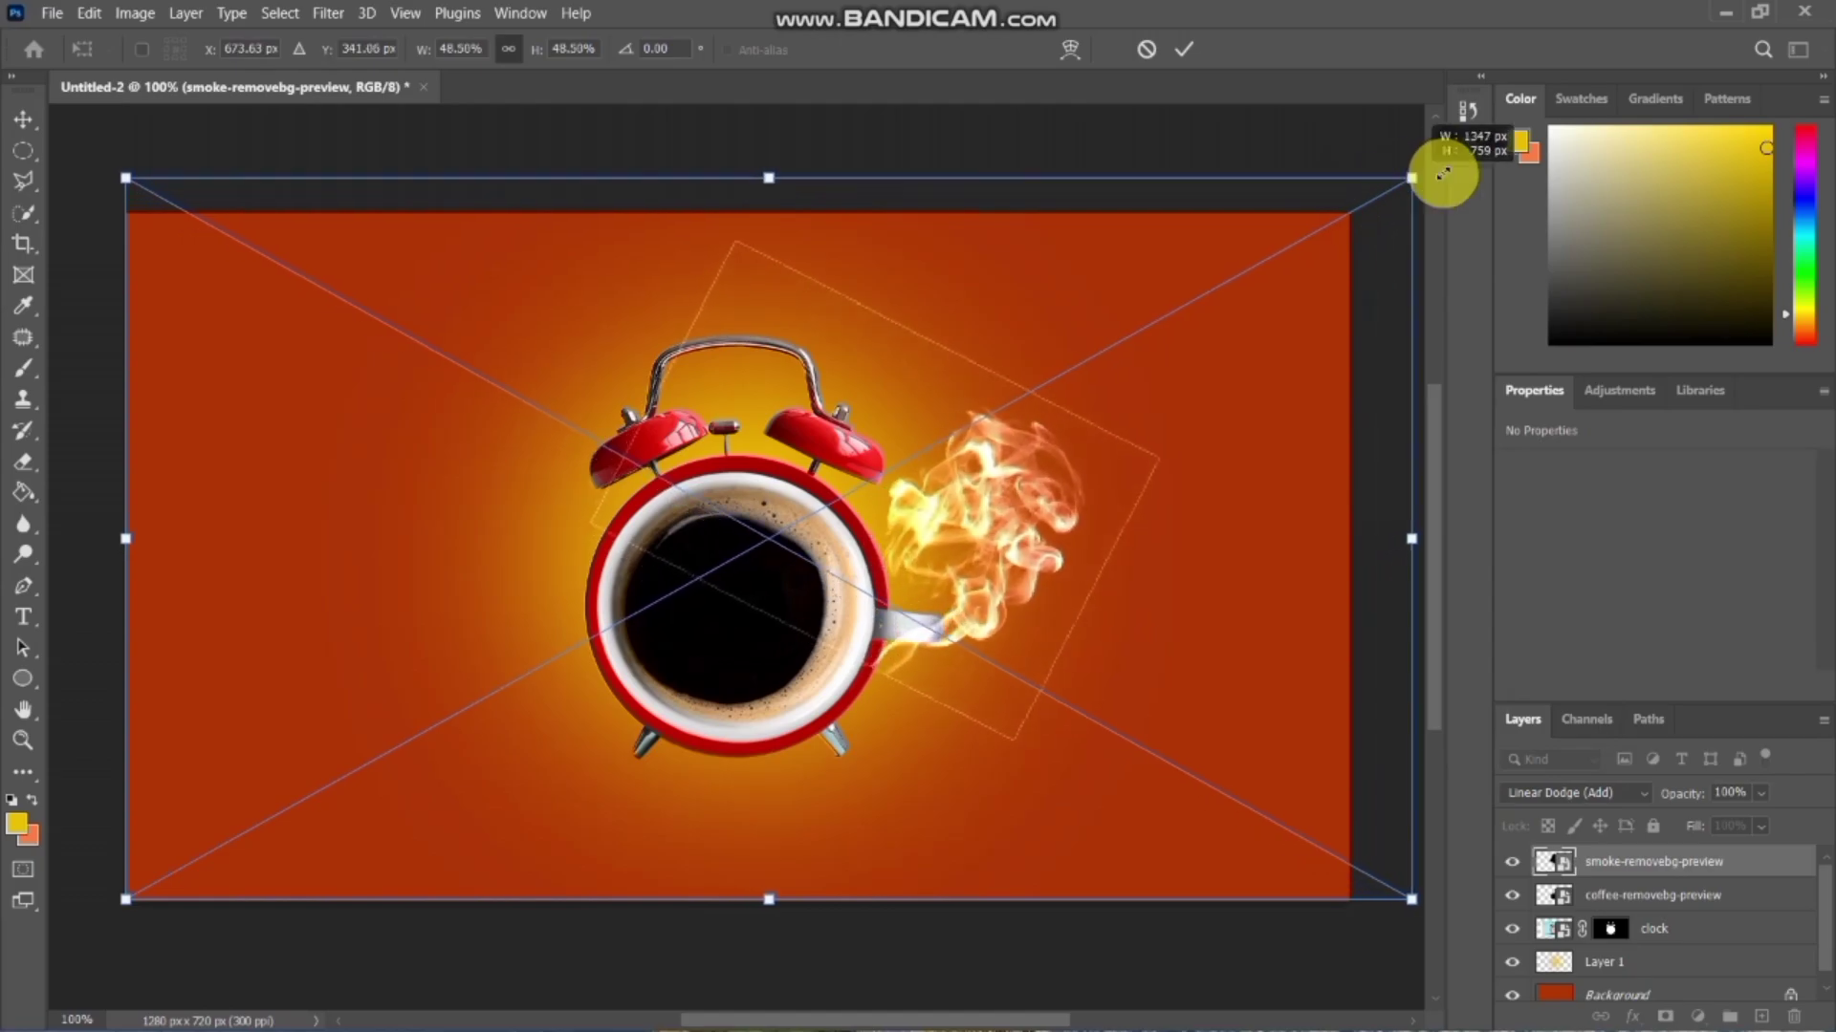
left_click_drag(1109, 488, 1048, 507)
key("Return")
key("w")
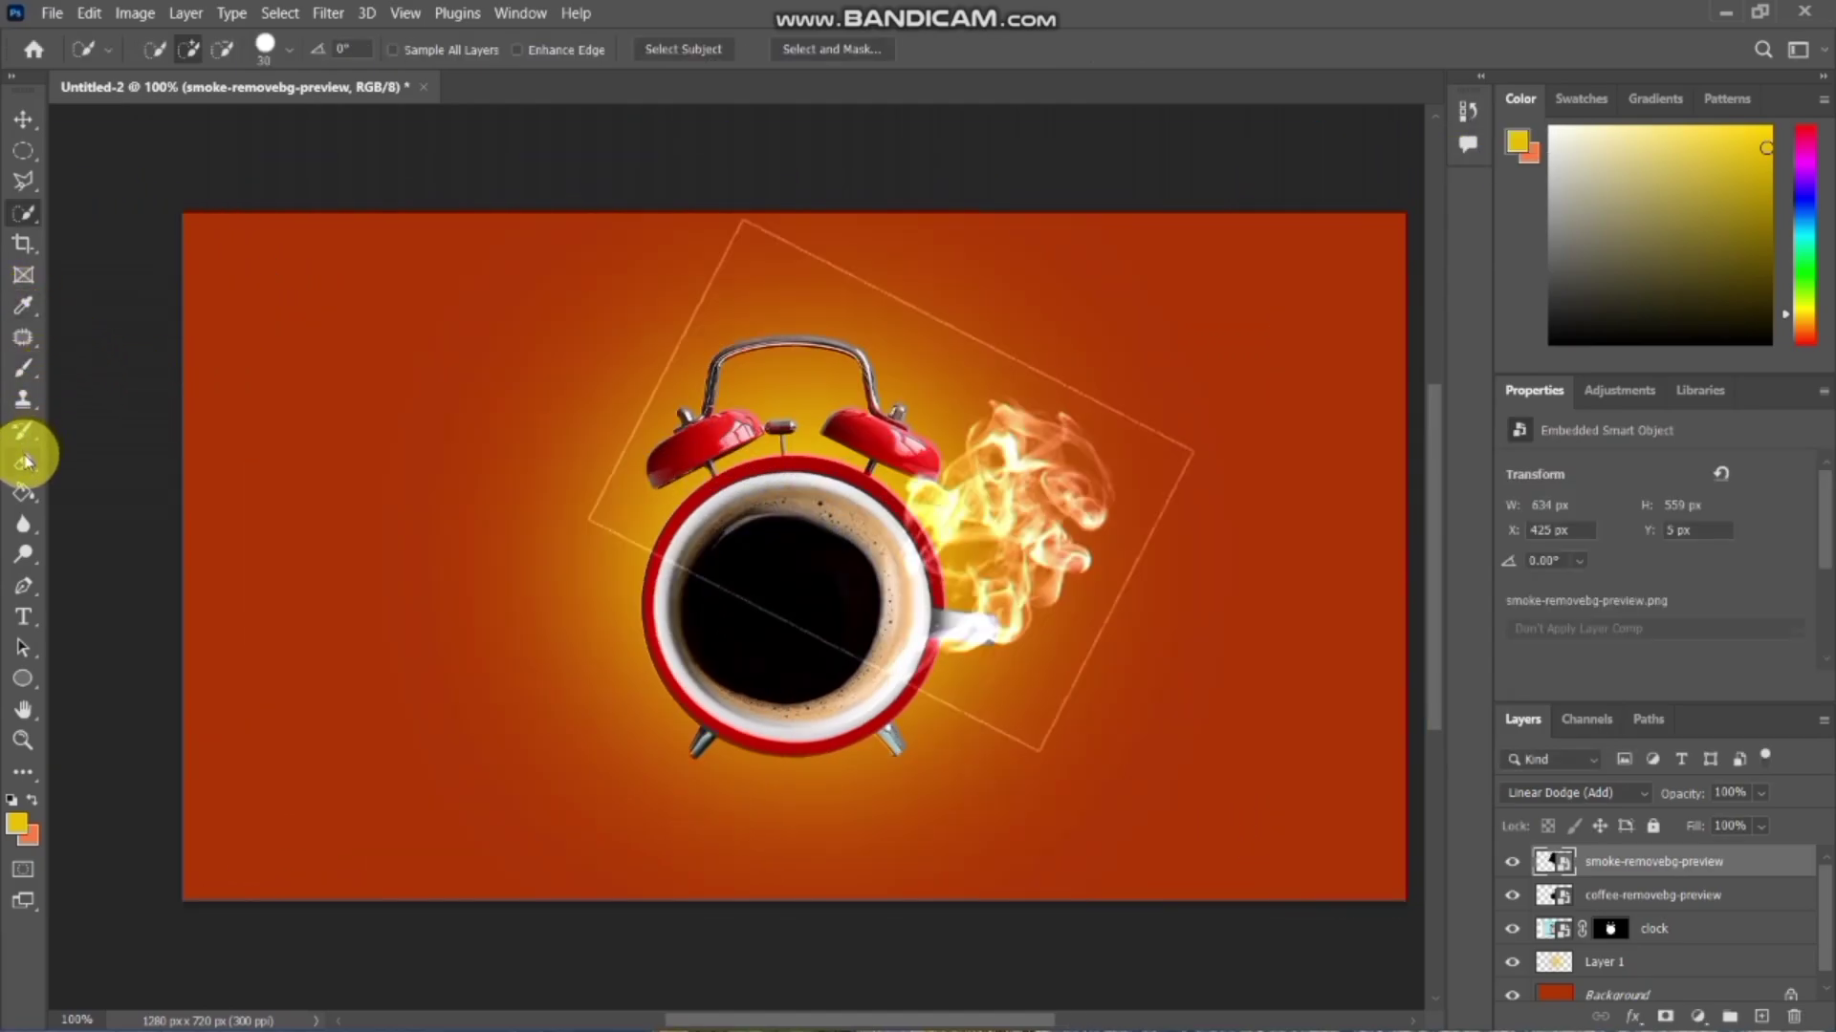
- Rasterize the smoke layer and erase its faint rectangular outline edges with the Eraser
left_click(28, 468)
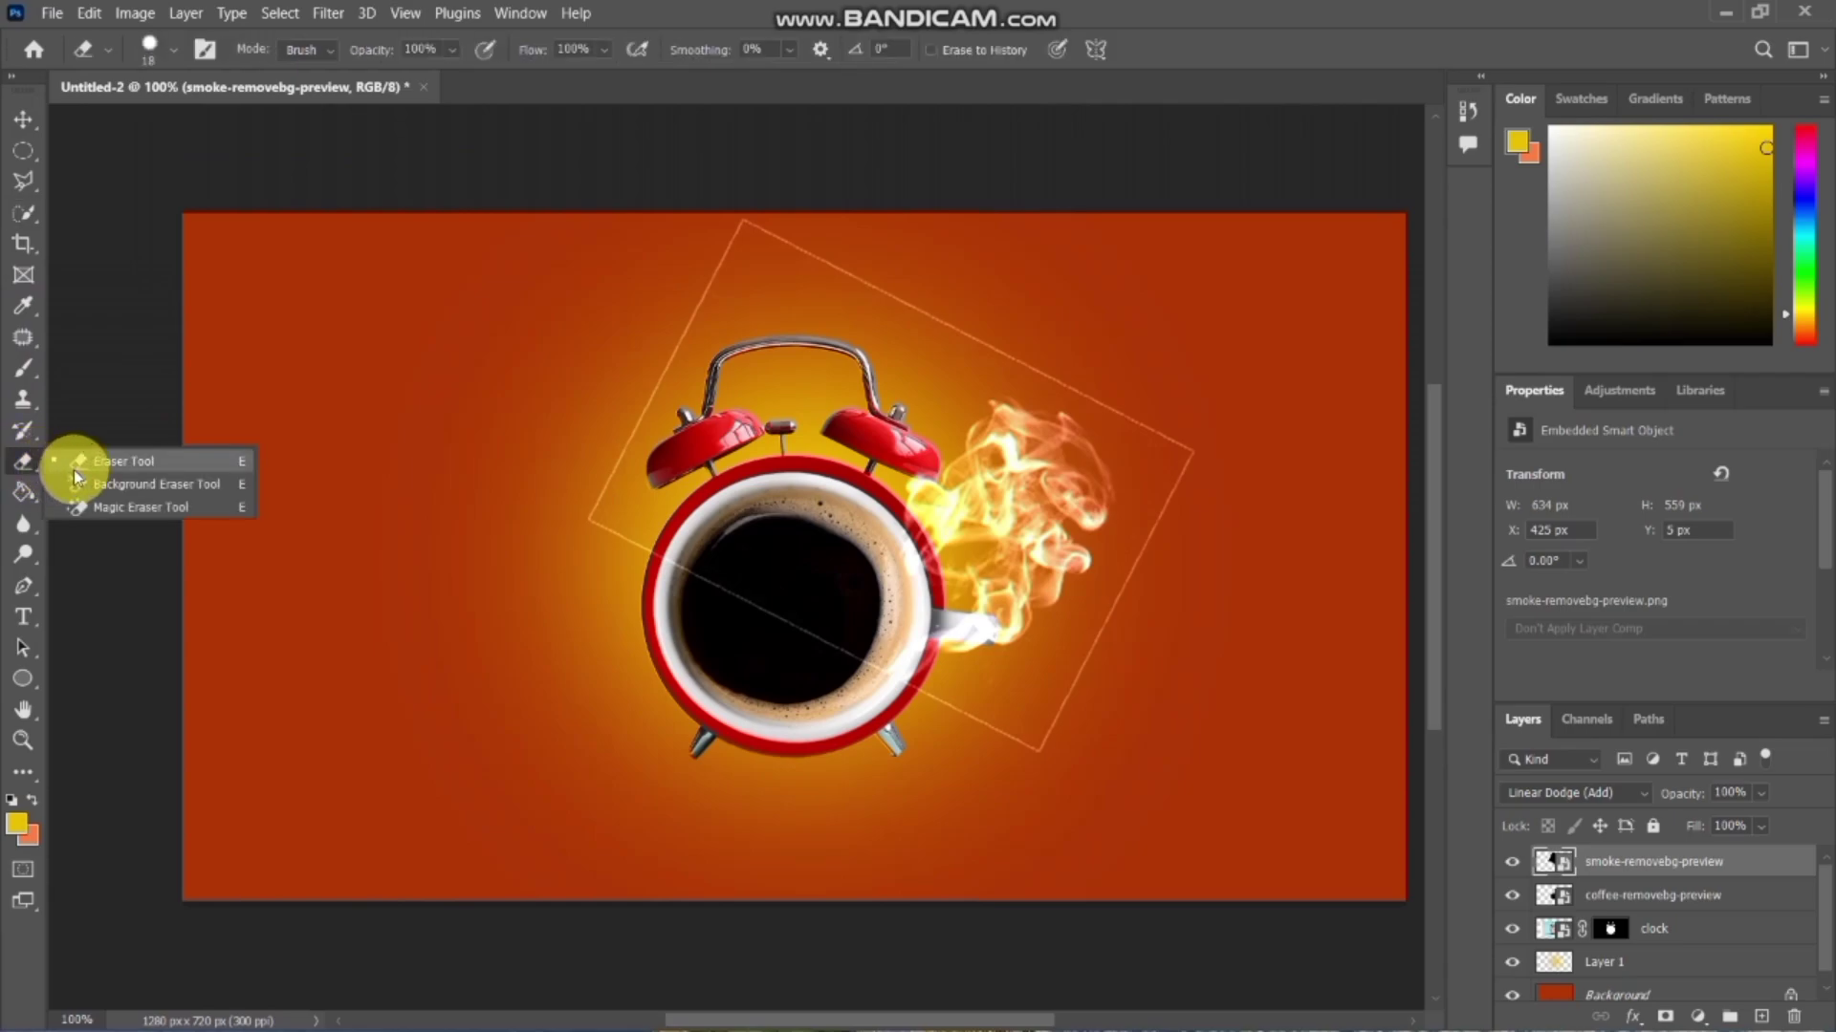
left_click(76, 467)
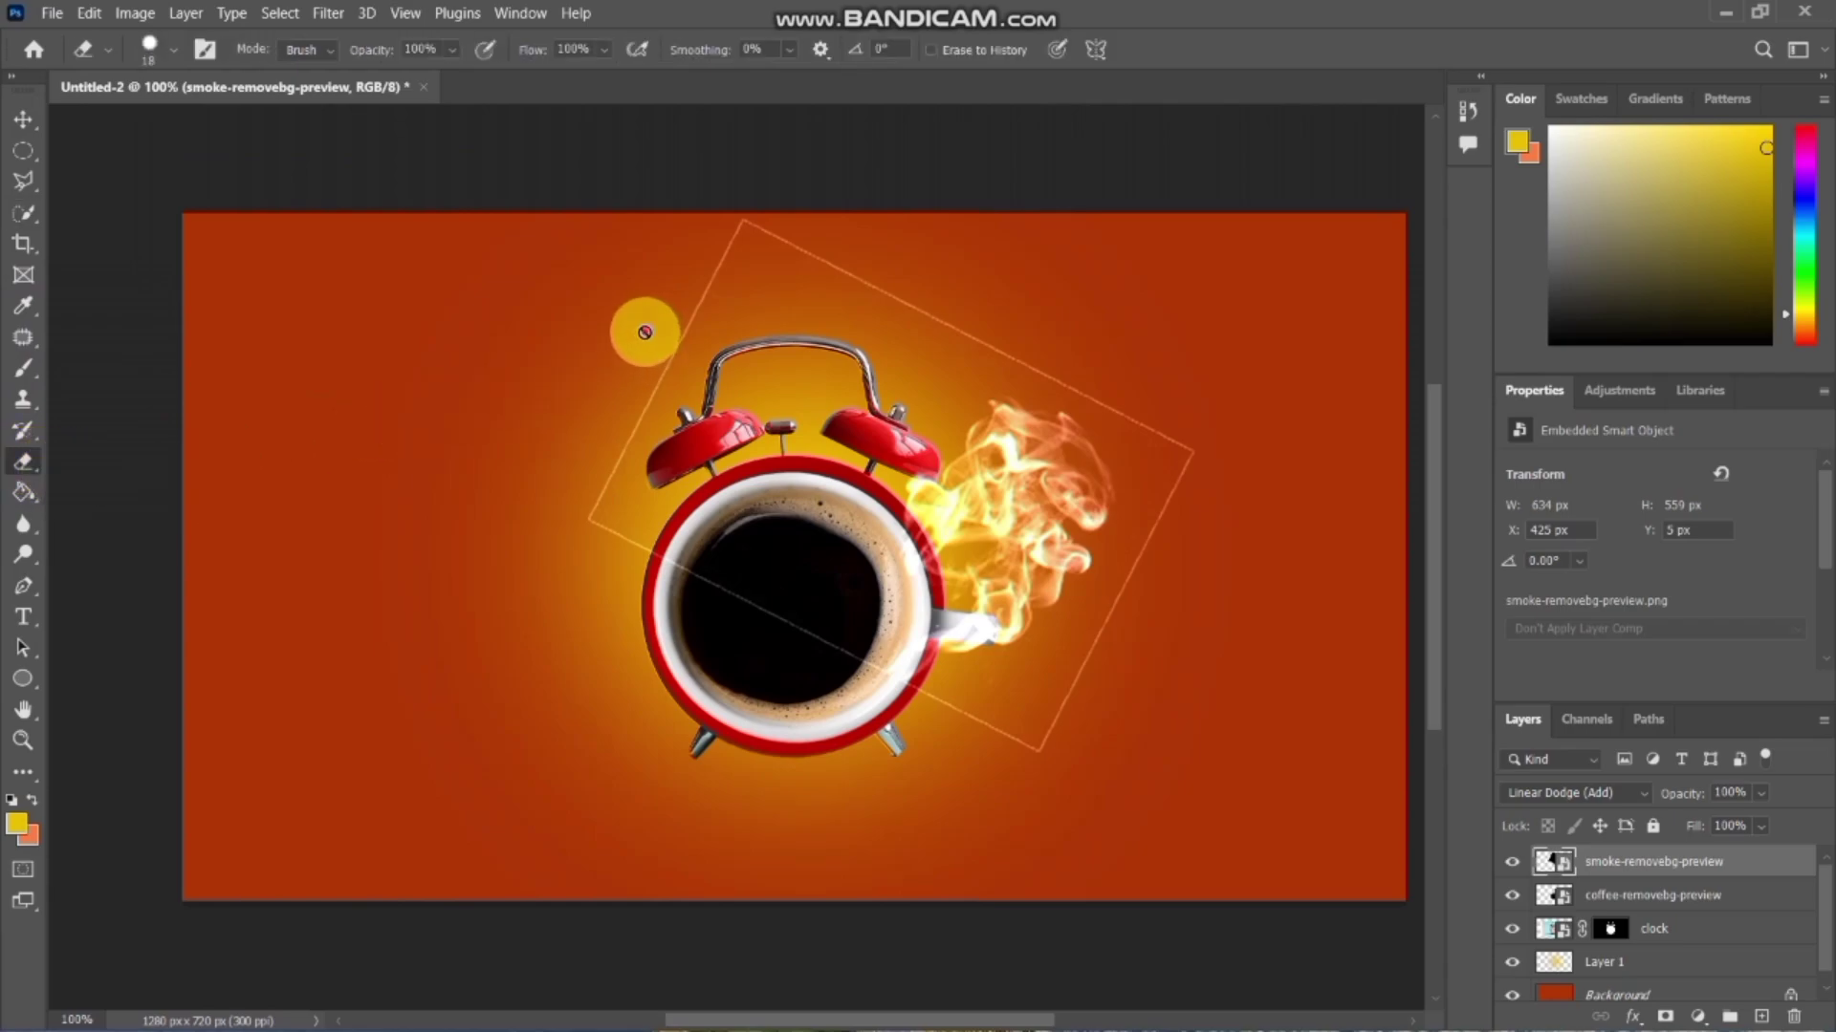
left_click(645, 331)
left_click(932, 427)
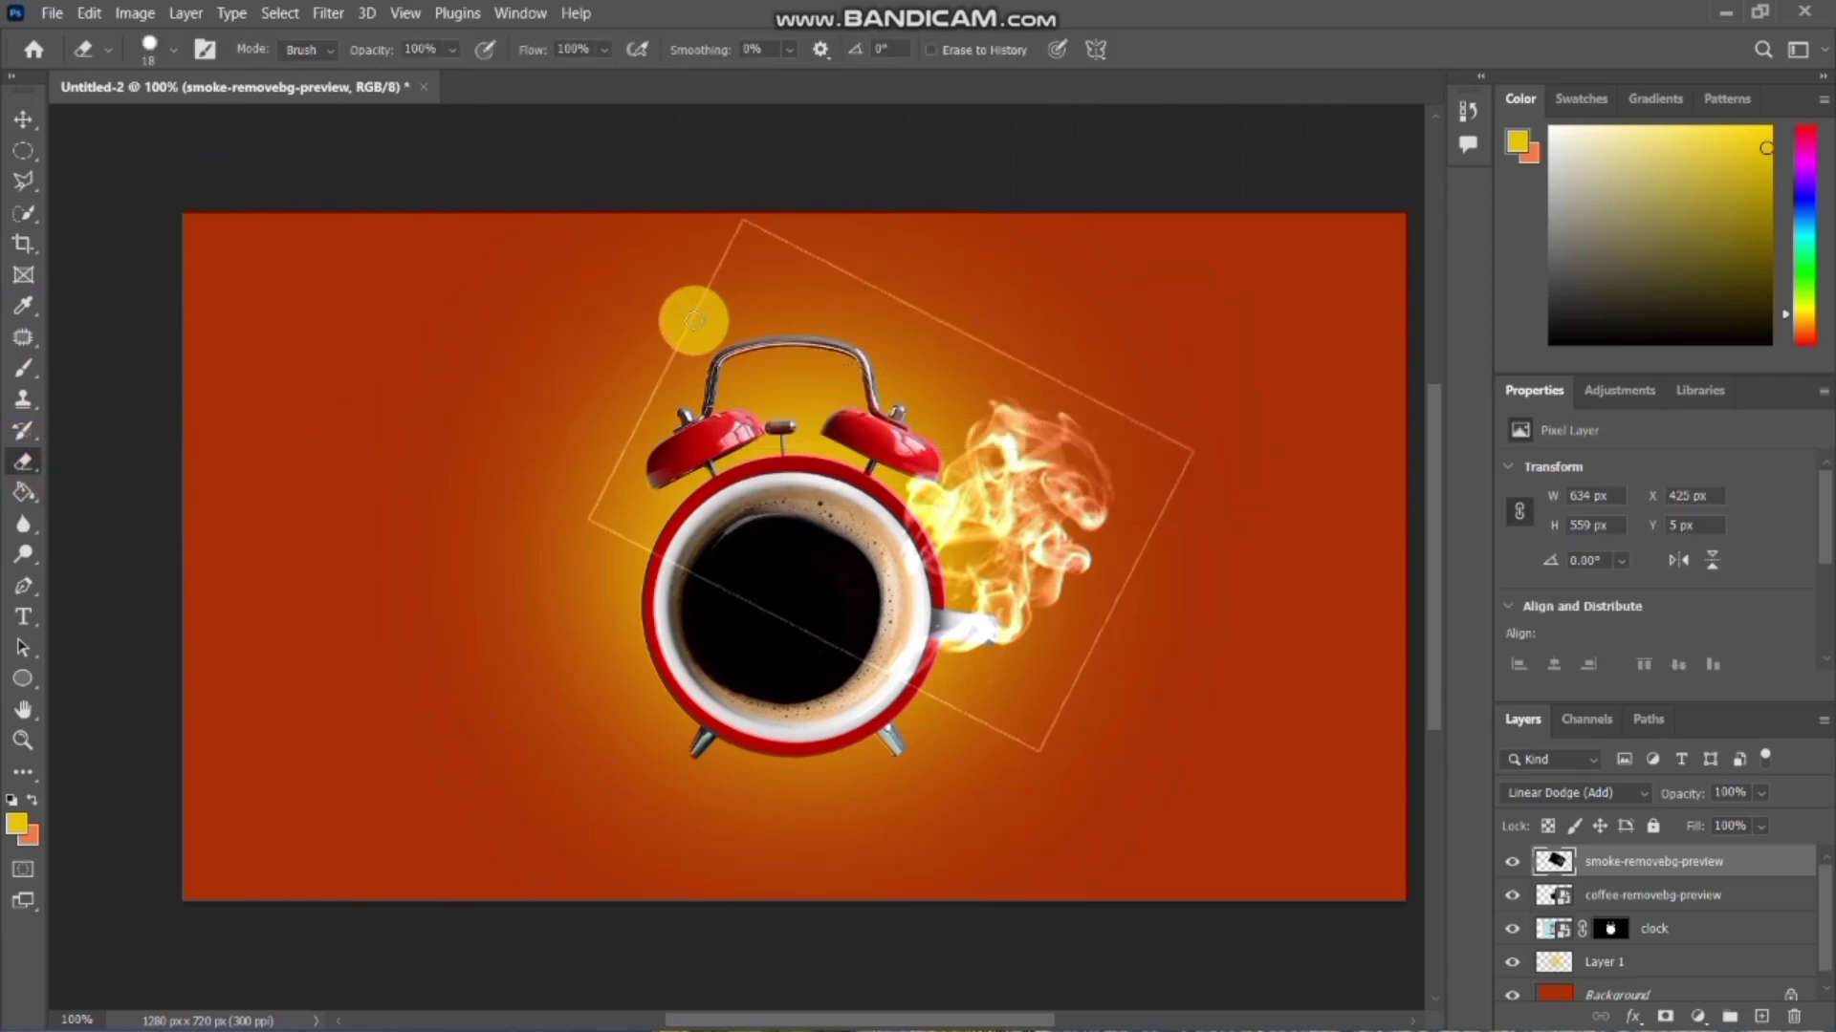
mouse_move(694, 320)
left_mouse_down()
mouse_move(738, 267)
mouse_move(1222, 418)
mouse_move(983, 712)
mouse_move(717, 344)
mouse_move(778, 664)
mouse_move(951, 710)
left_mouse_up()
left_click(146, 45)
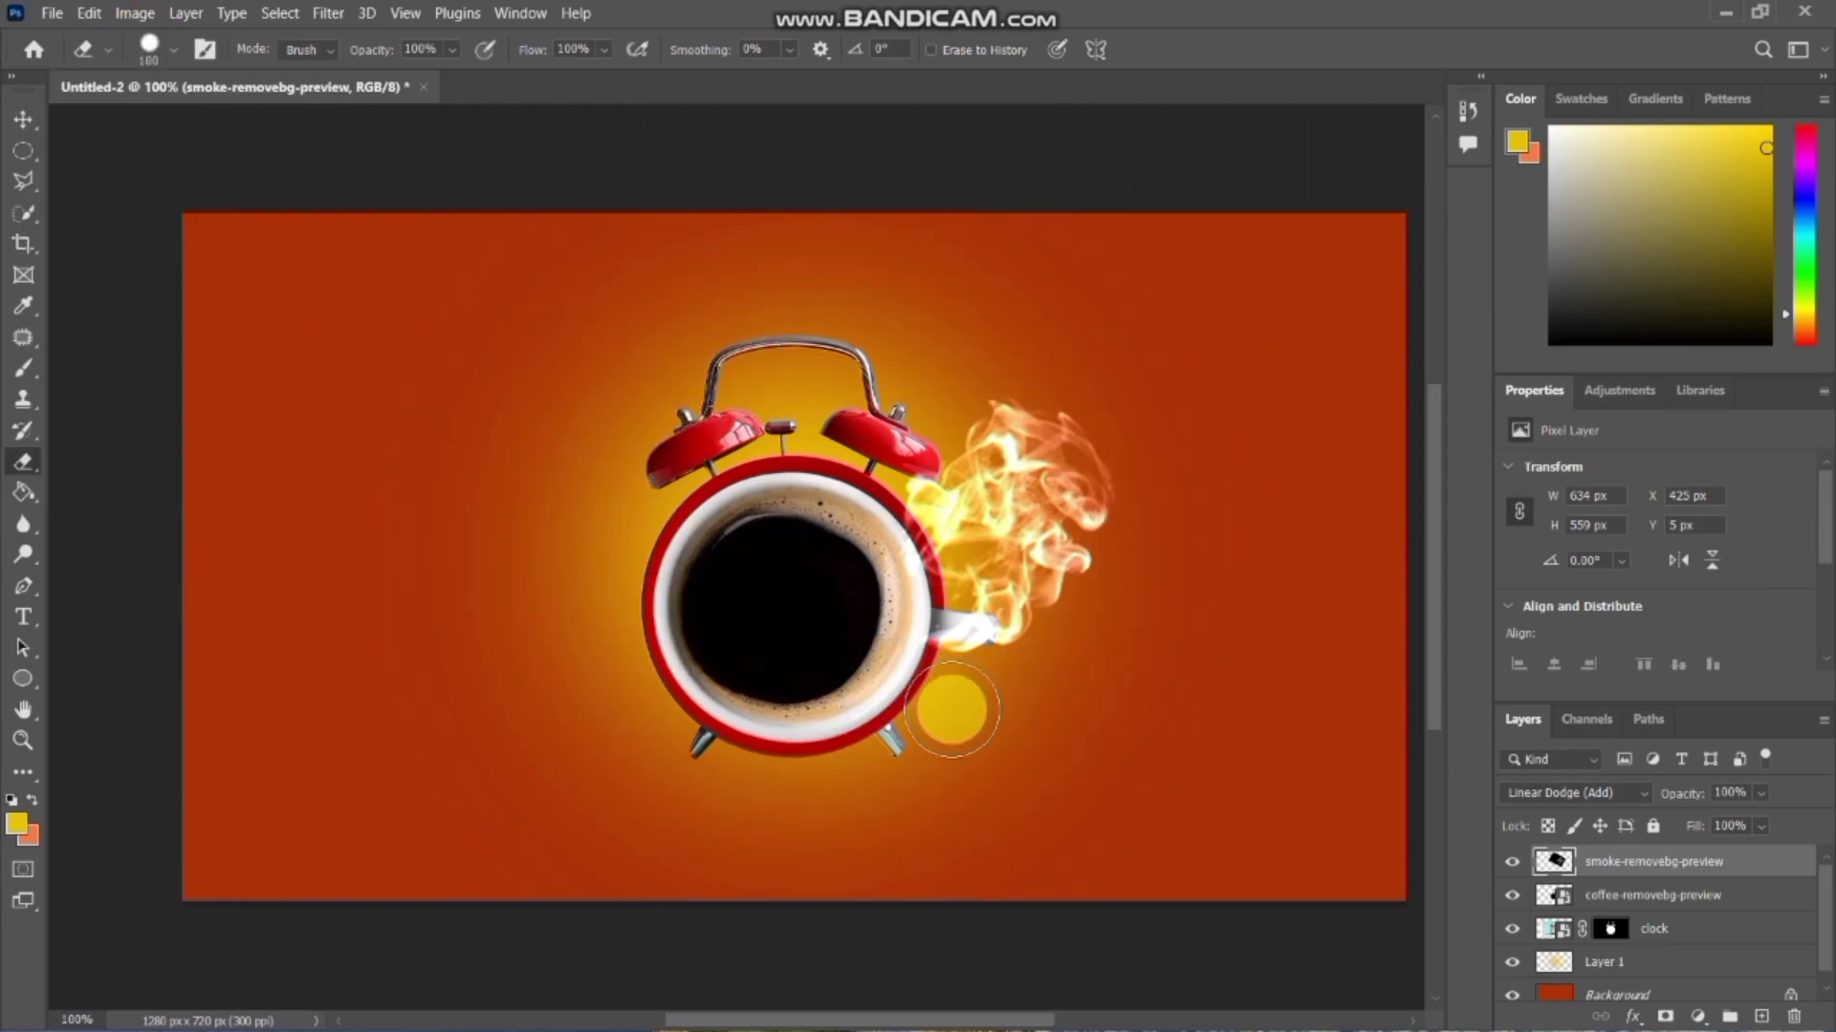
- Shrink and slightly skew the smoke to about 467×424 px, hugging the cup's right rim
left_click(24, 119)
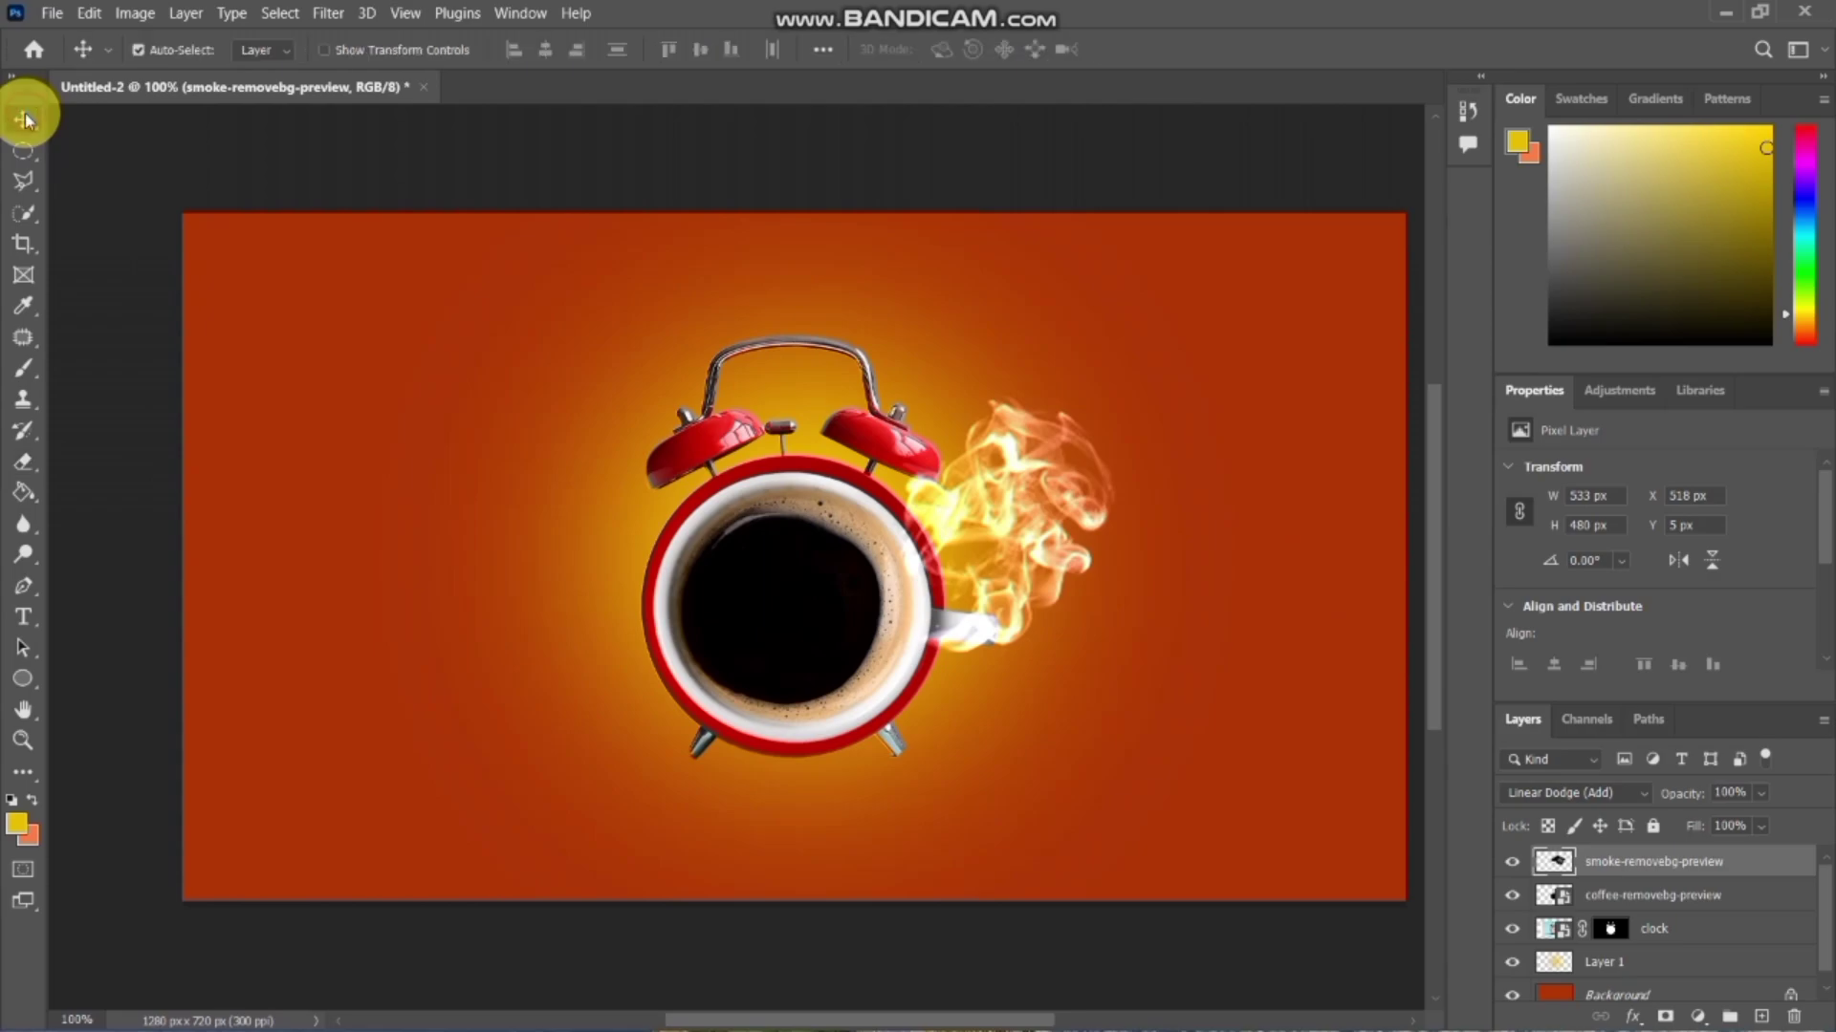
key("ctrl+t")
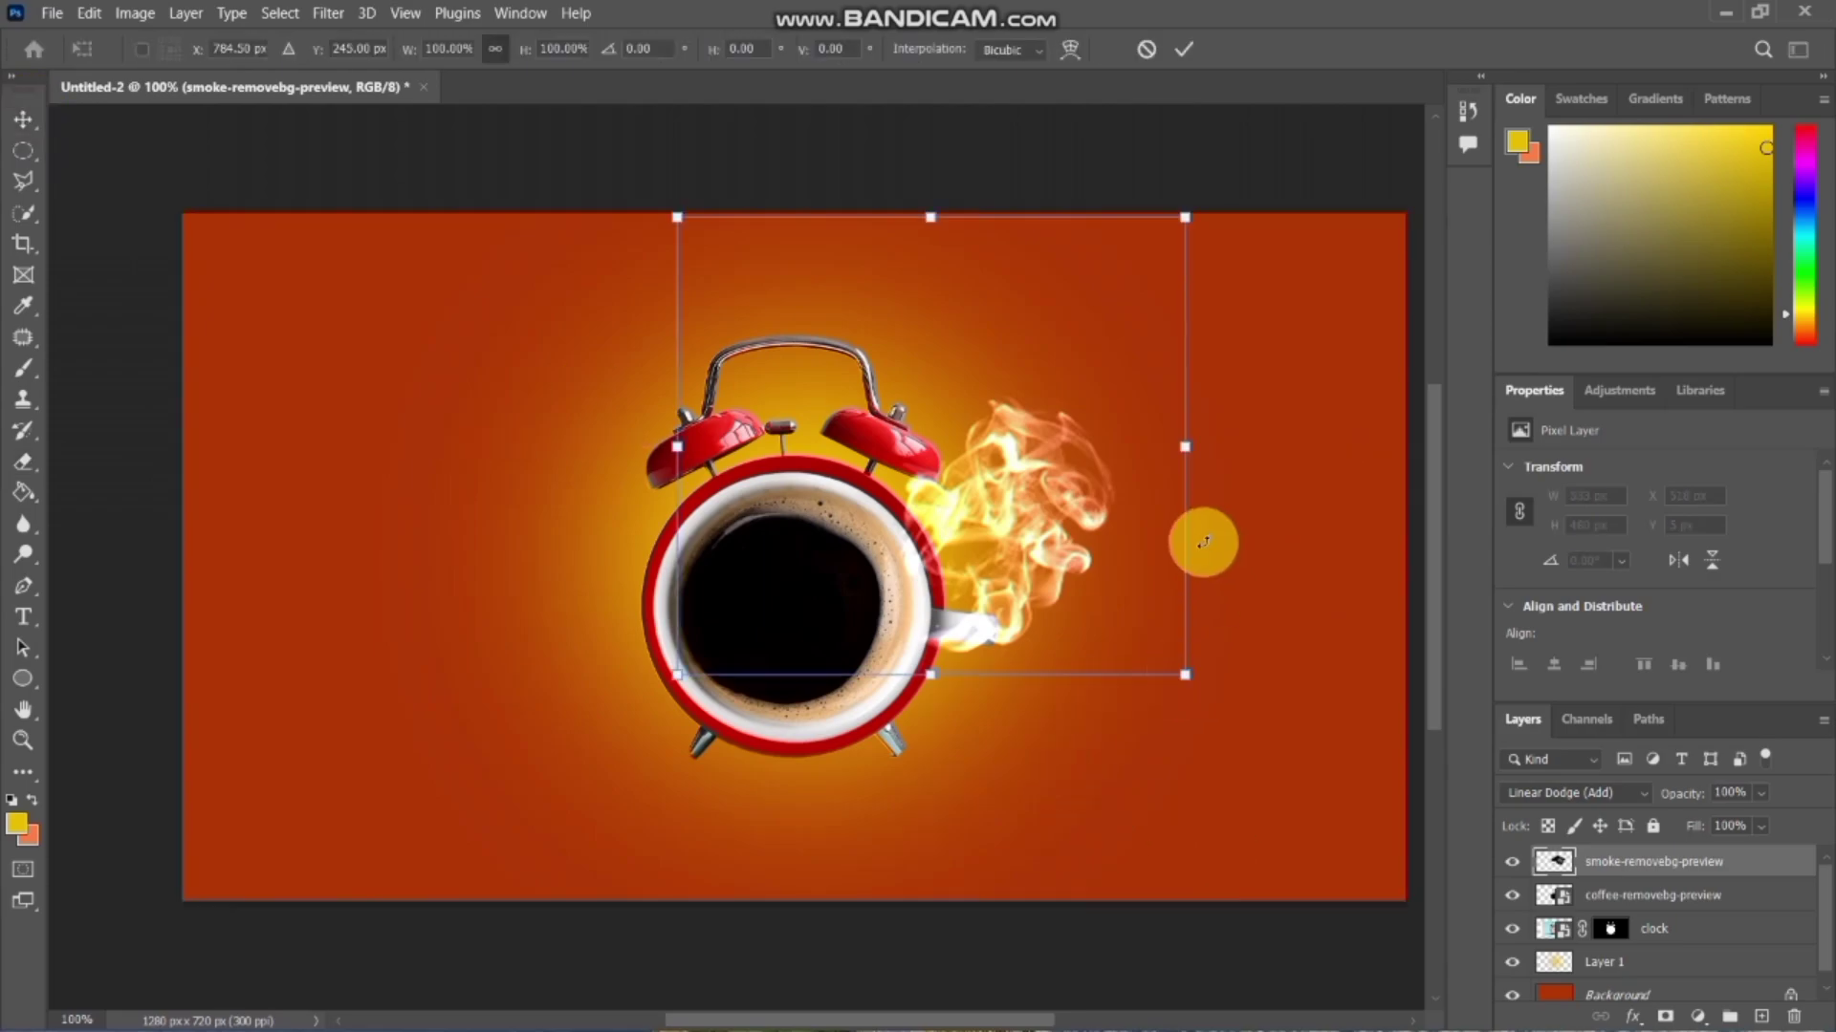
mouse_move(1186, 486)
left_mouse_down()
mouse_move(1138, 494)
mouse_move(1145, 481)
left_mouse_up()
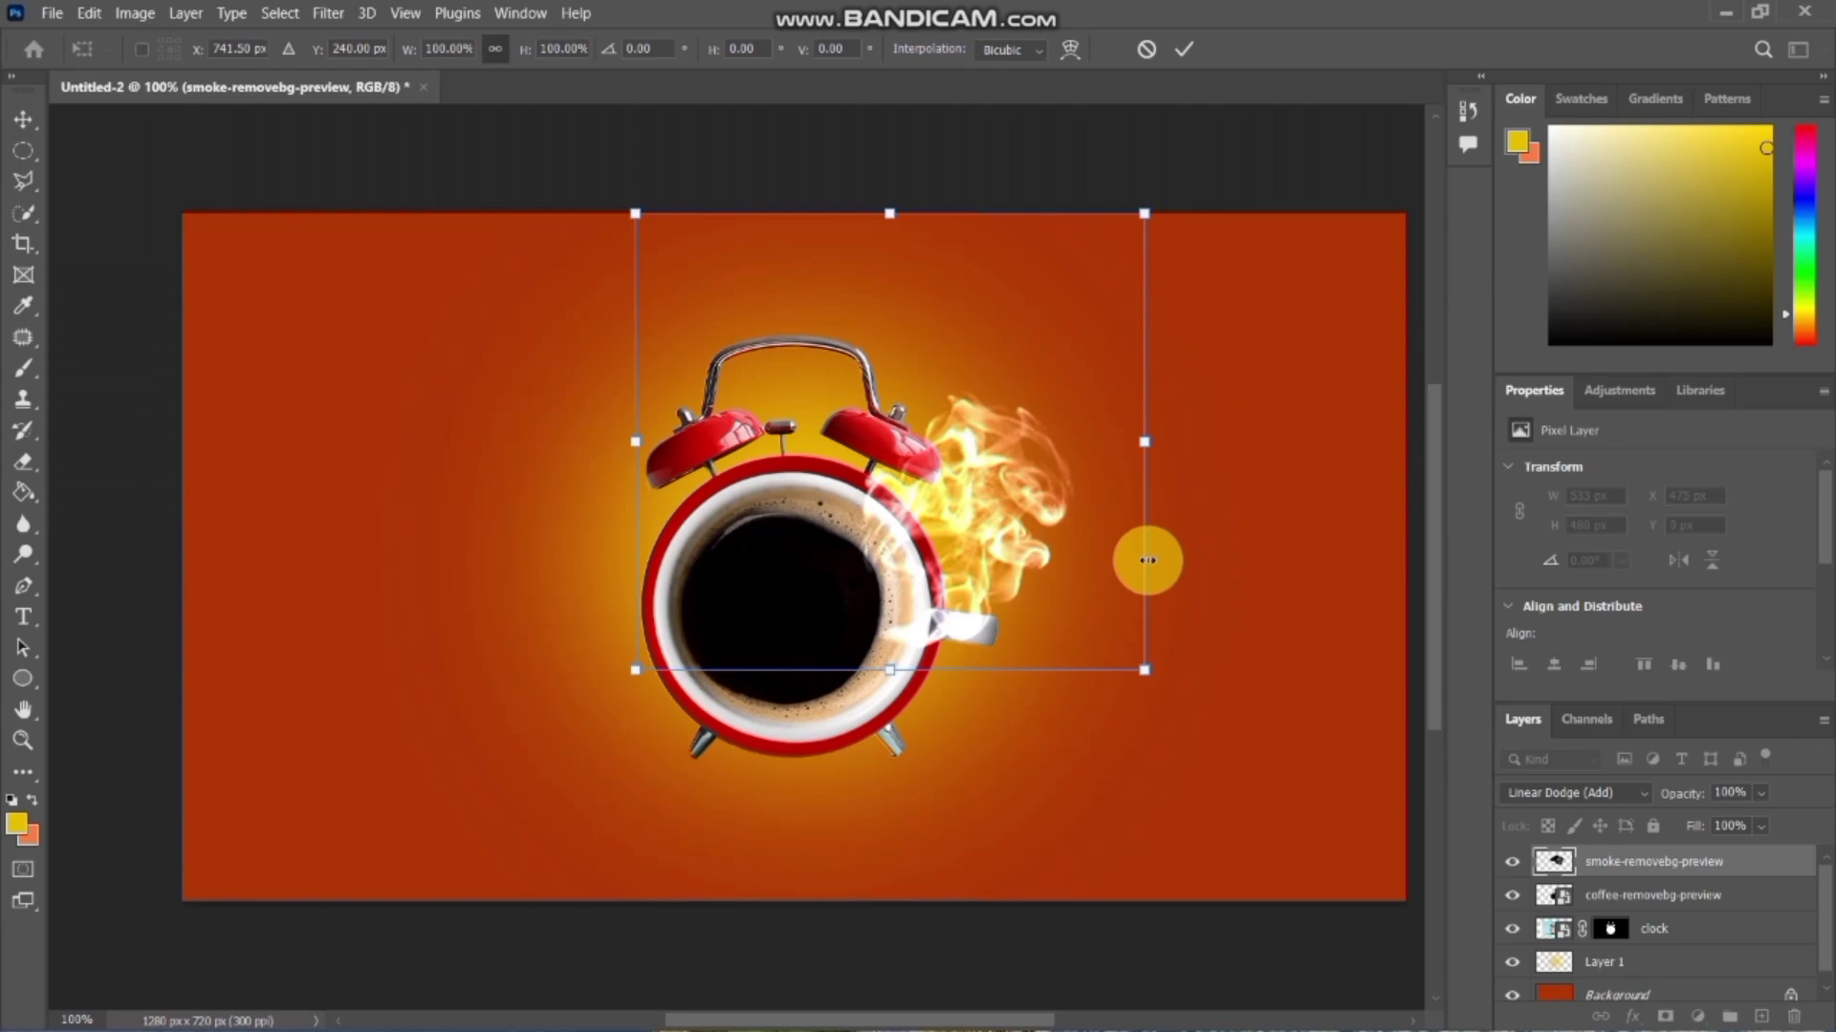
left_click_drag(1145, 671, 1112, 642)
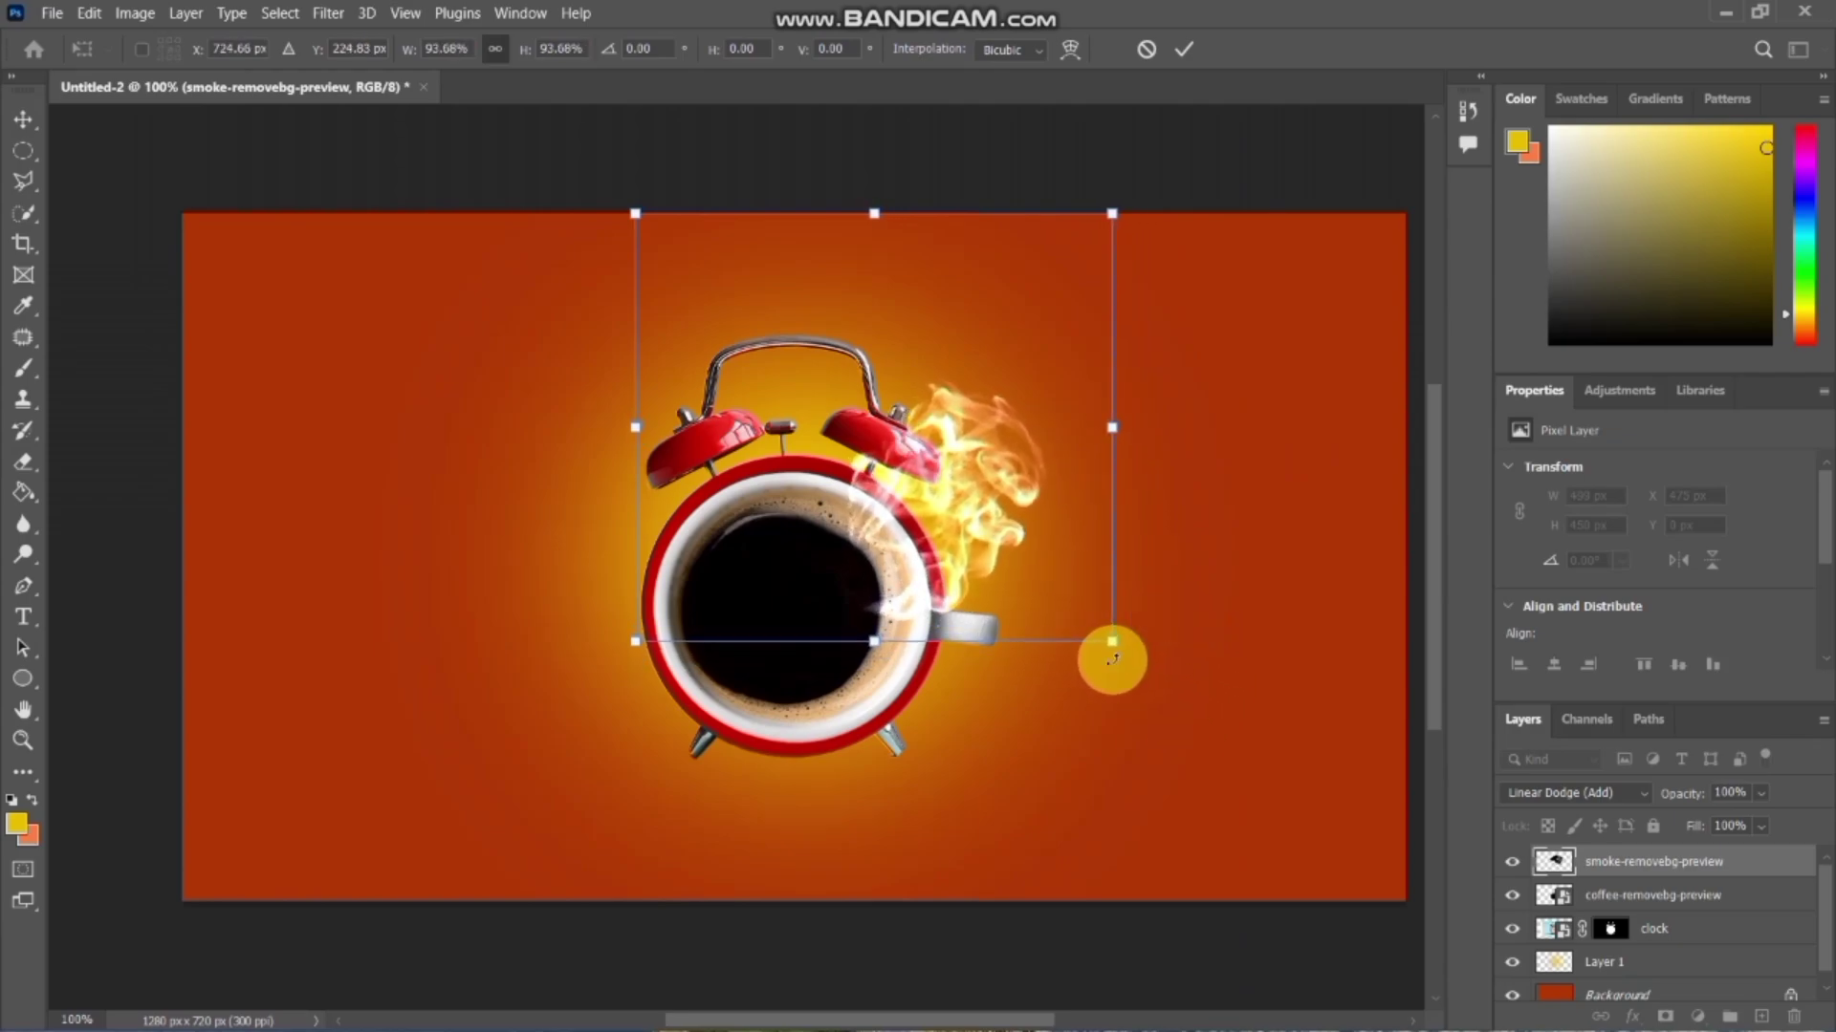
left_click_drag(1112, 659, 1105, 656)
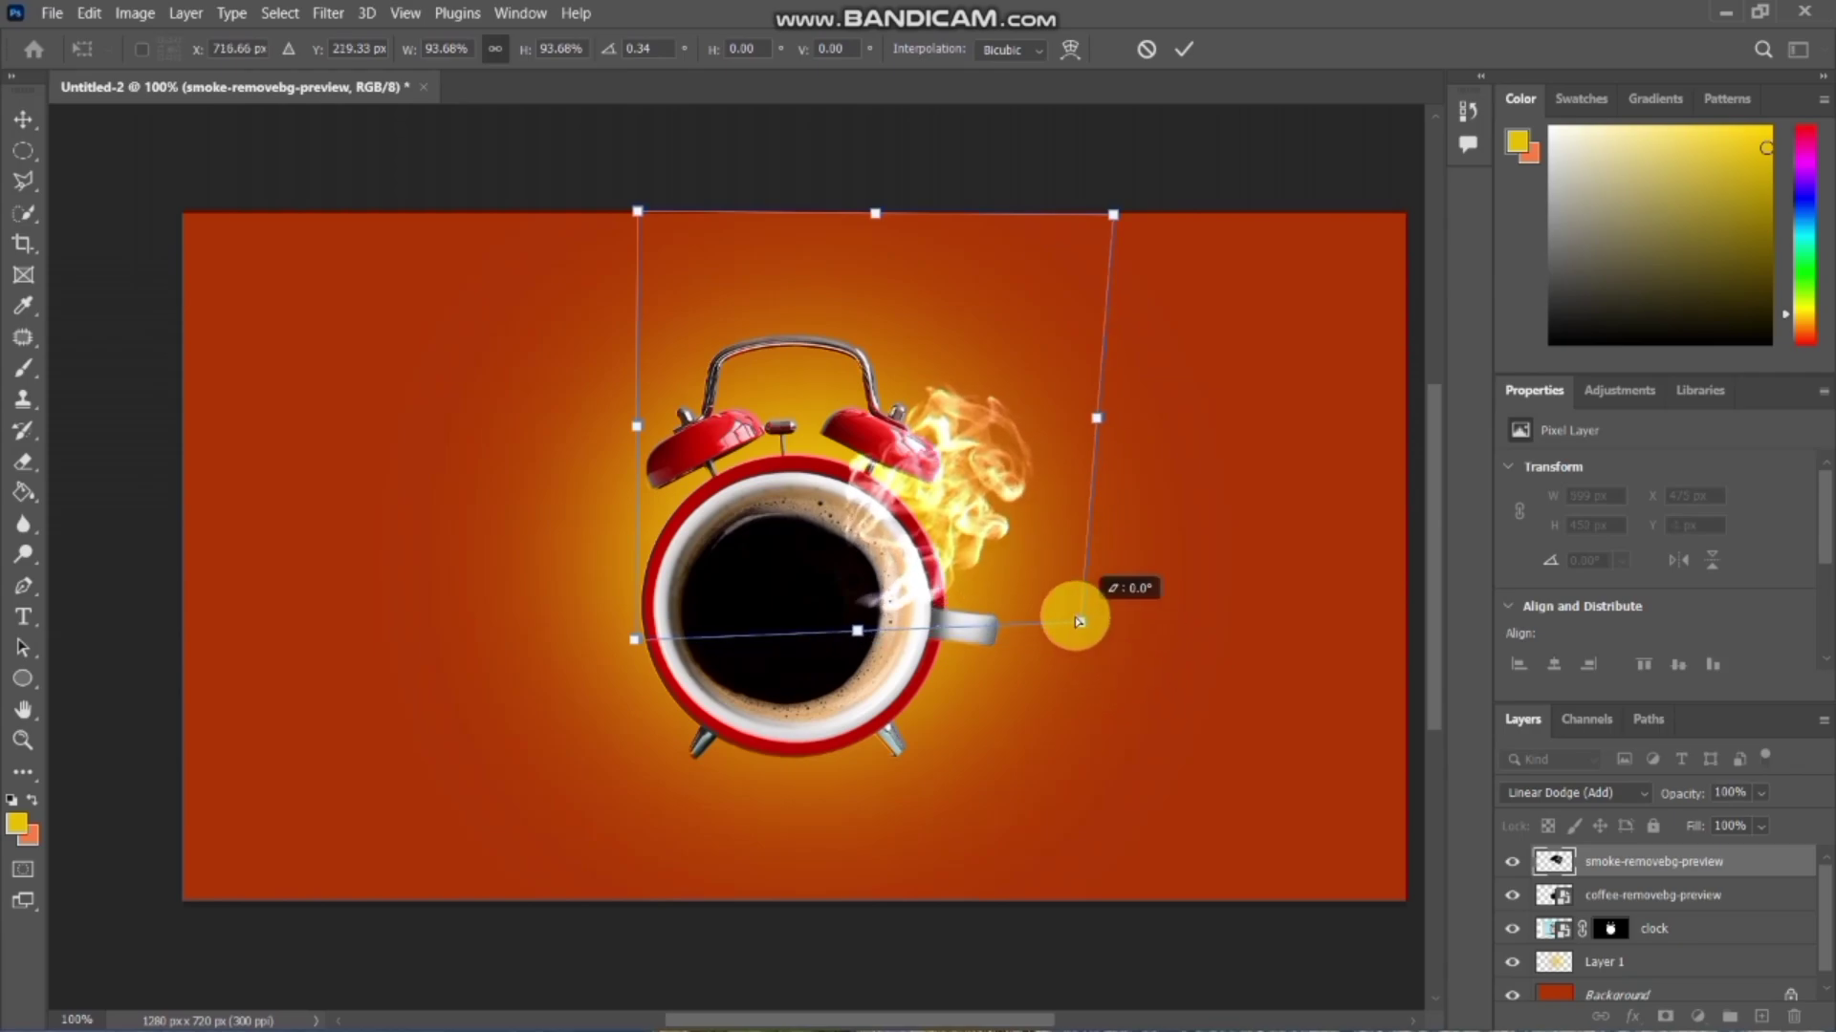
left_click_drag(1111, 643, 1052, 603)
left_click_drag(934, 553, 963, 579)
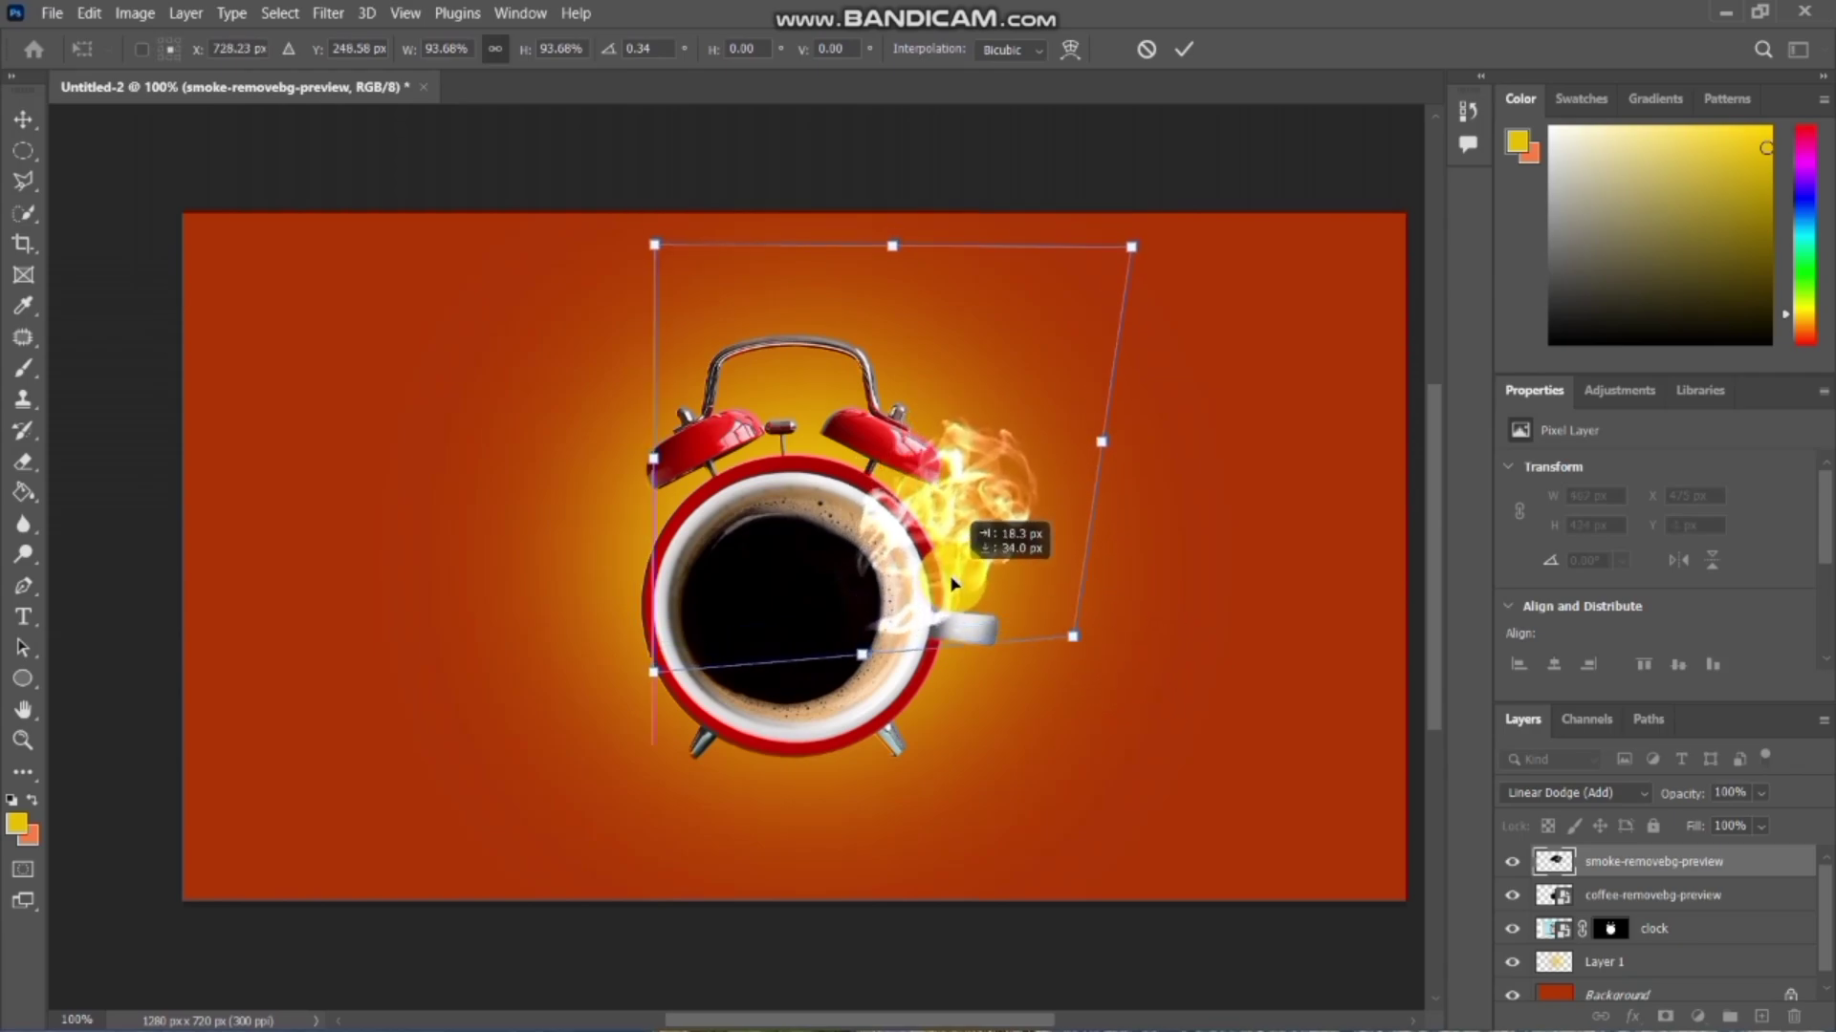
key("Return")
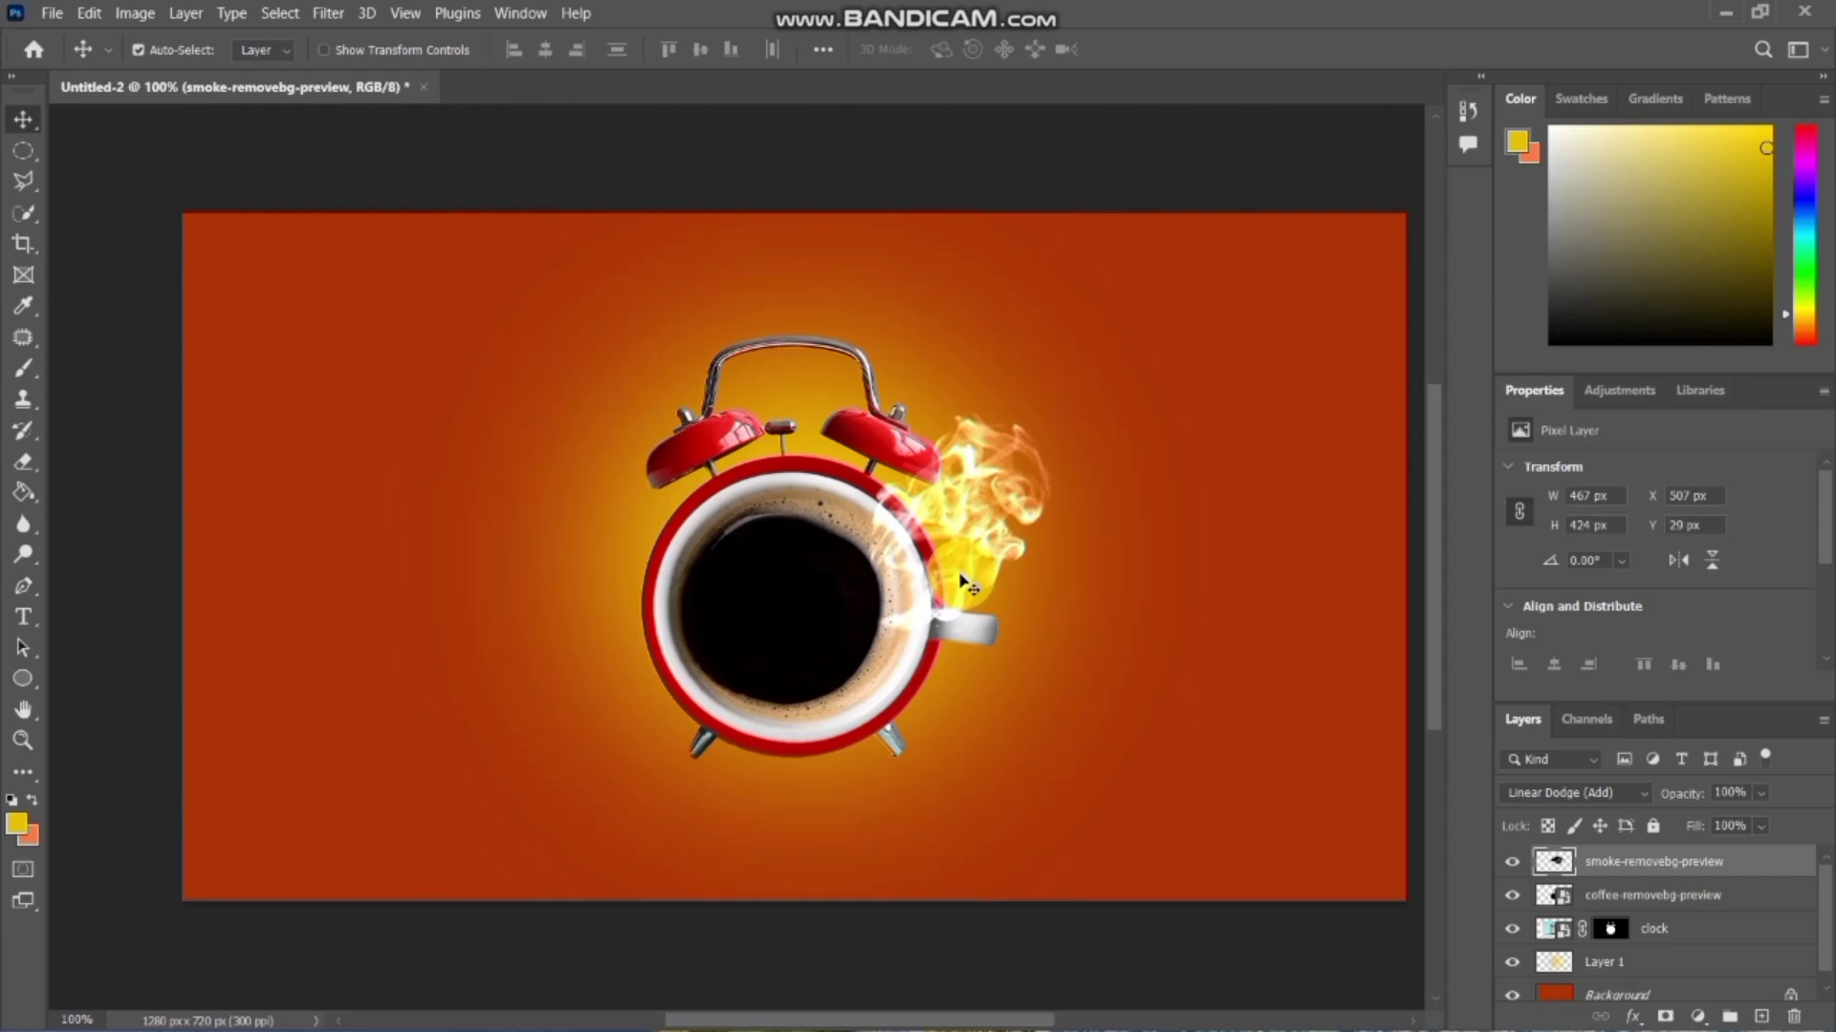
- Place Nescafe-Logo.png as an embedded image, scaled down and positioned at the canvas's left
left_click(38, 15)
left_click(129, 423)
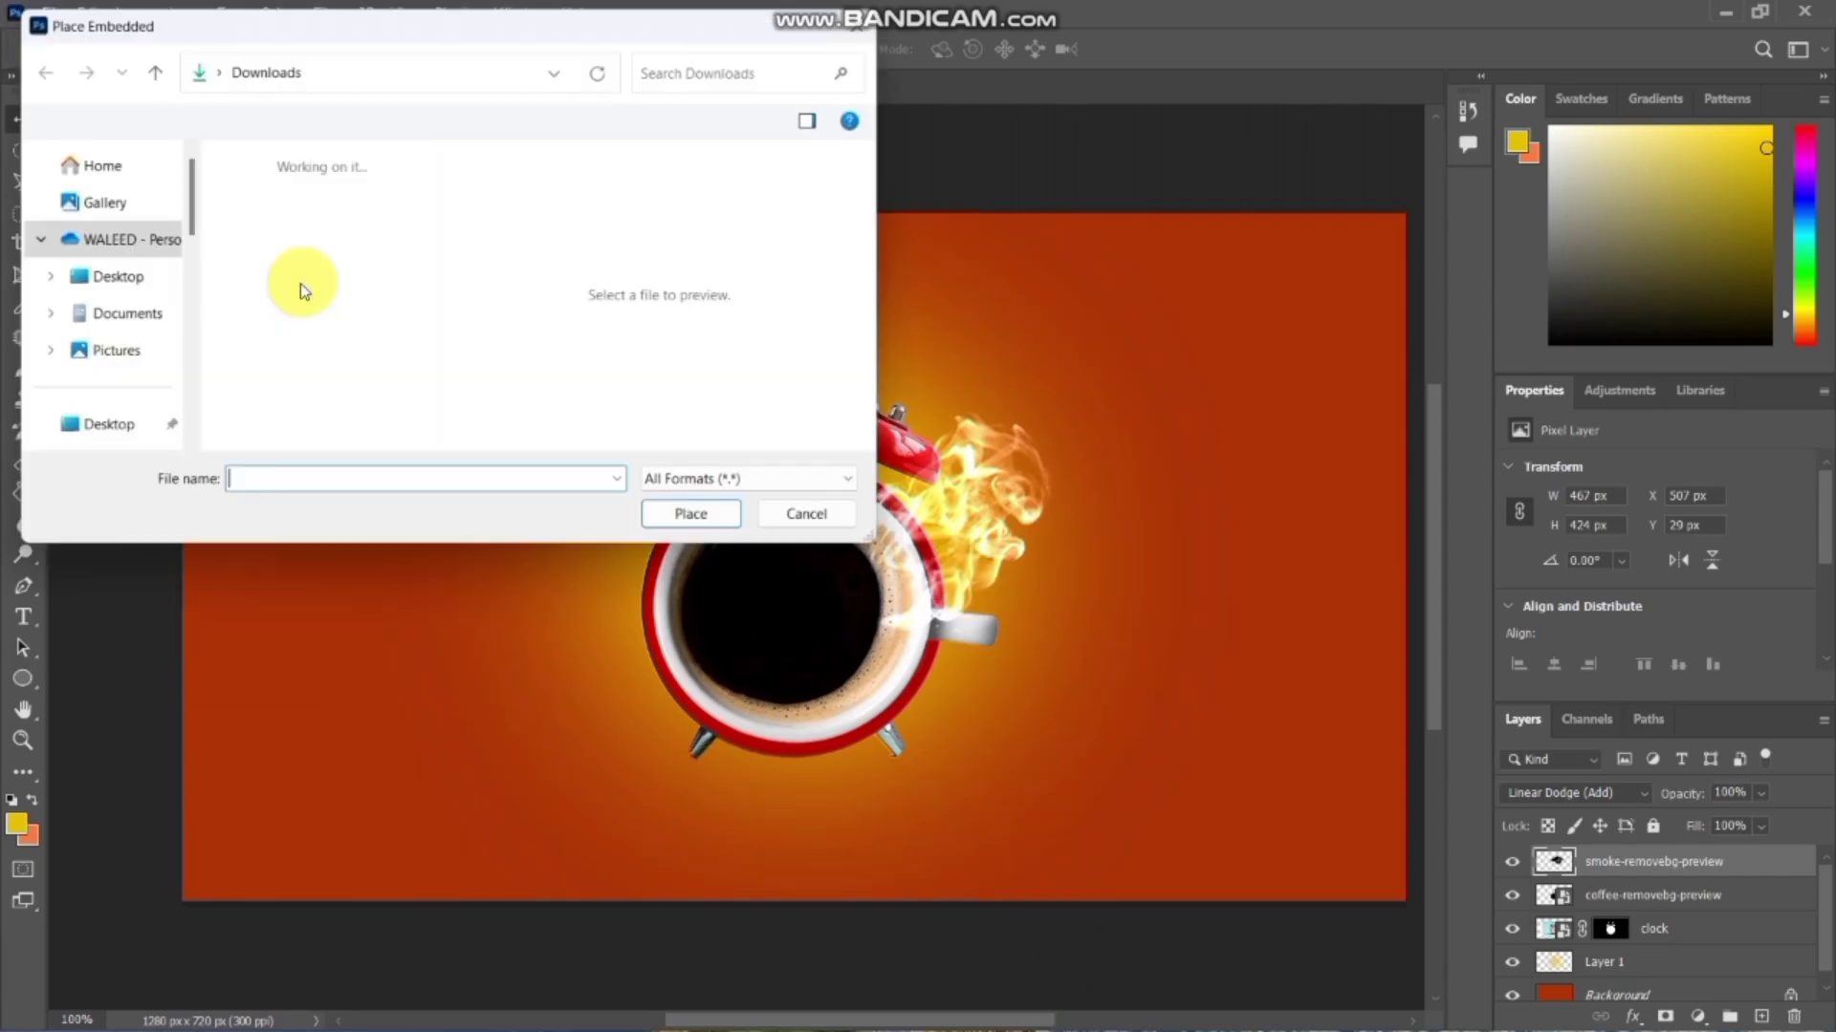
double_click(301, 283)
mouse_move(1409, 541)
left_mouse_down()
mouse_move(899, 578)
mouse_move(595, 557)
left_mouse_up()
mouse_move(484, 583)
left_mouse_down()
mouse_move(515, 481)
mouse_move(574, 461)
mouse_move(493, 481)
left_mouse_up()
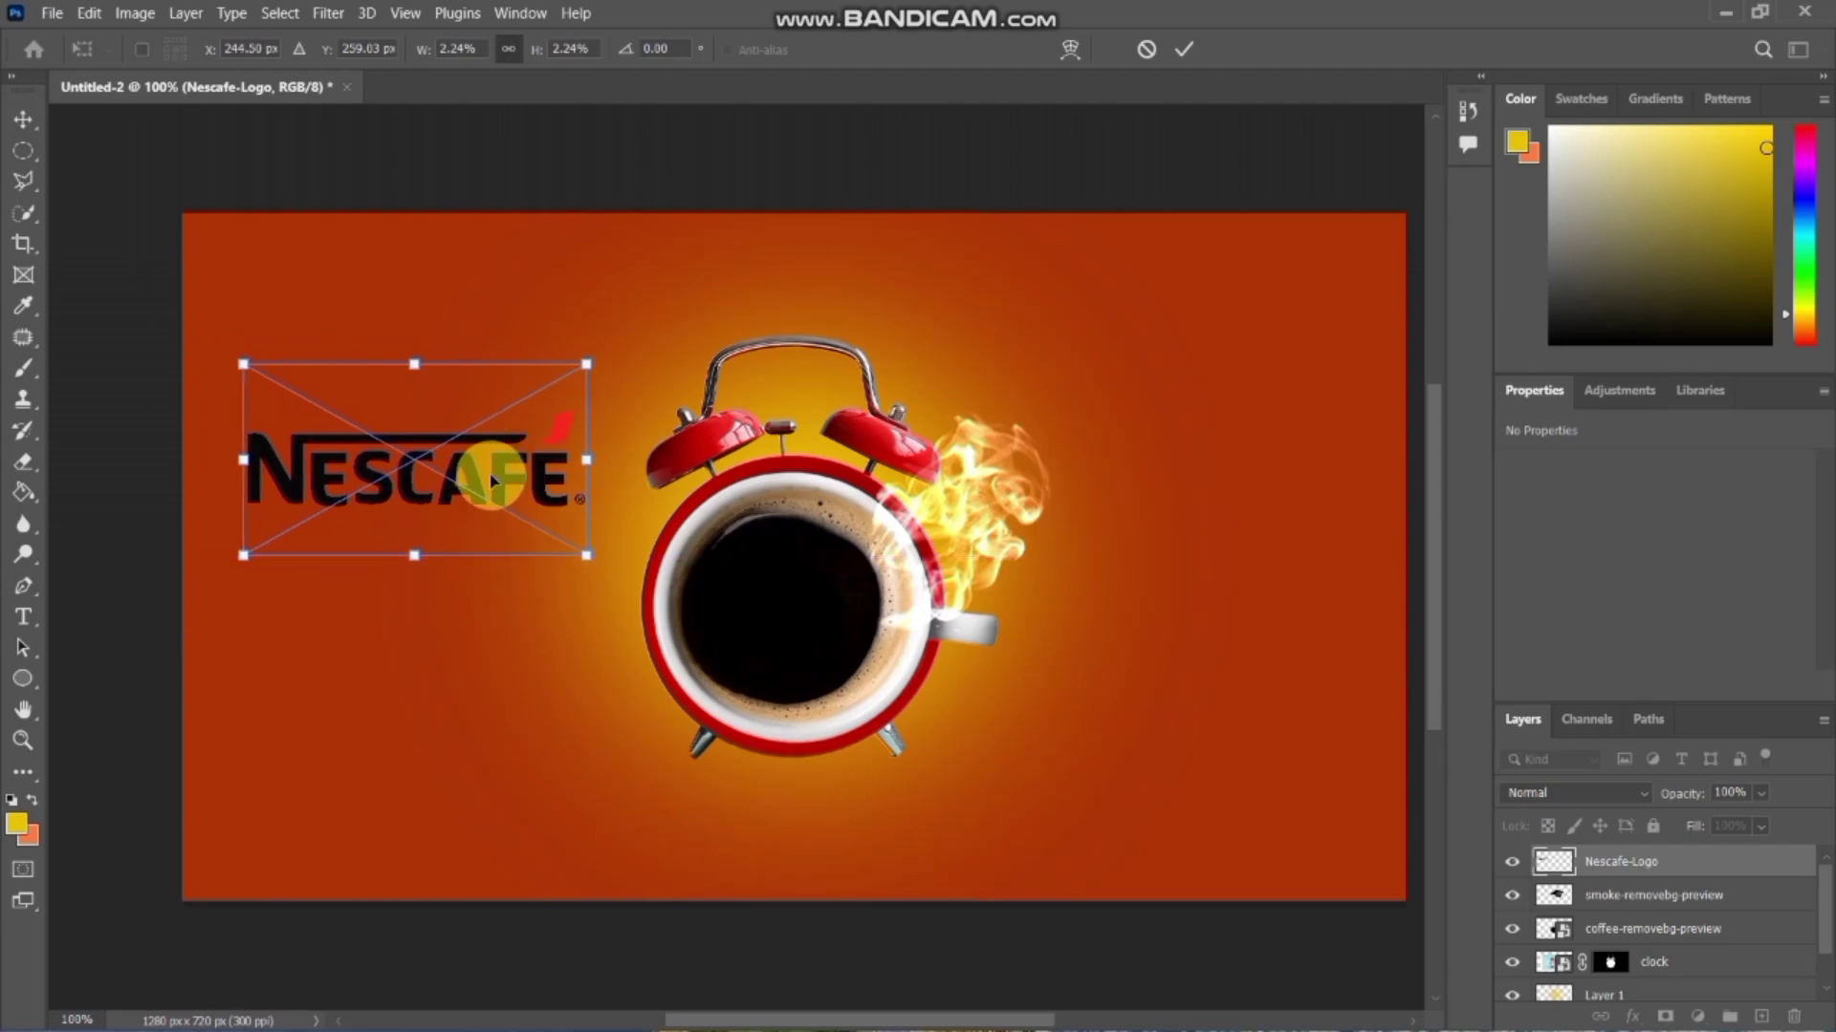
key("Return")
key("shift+alt+a")
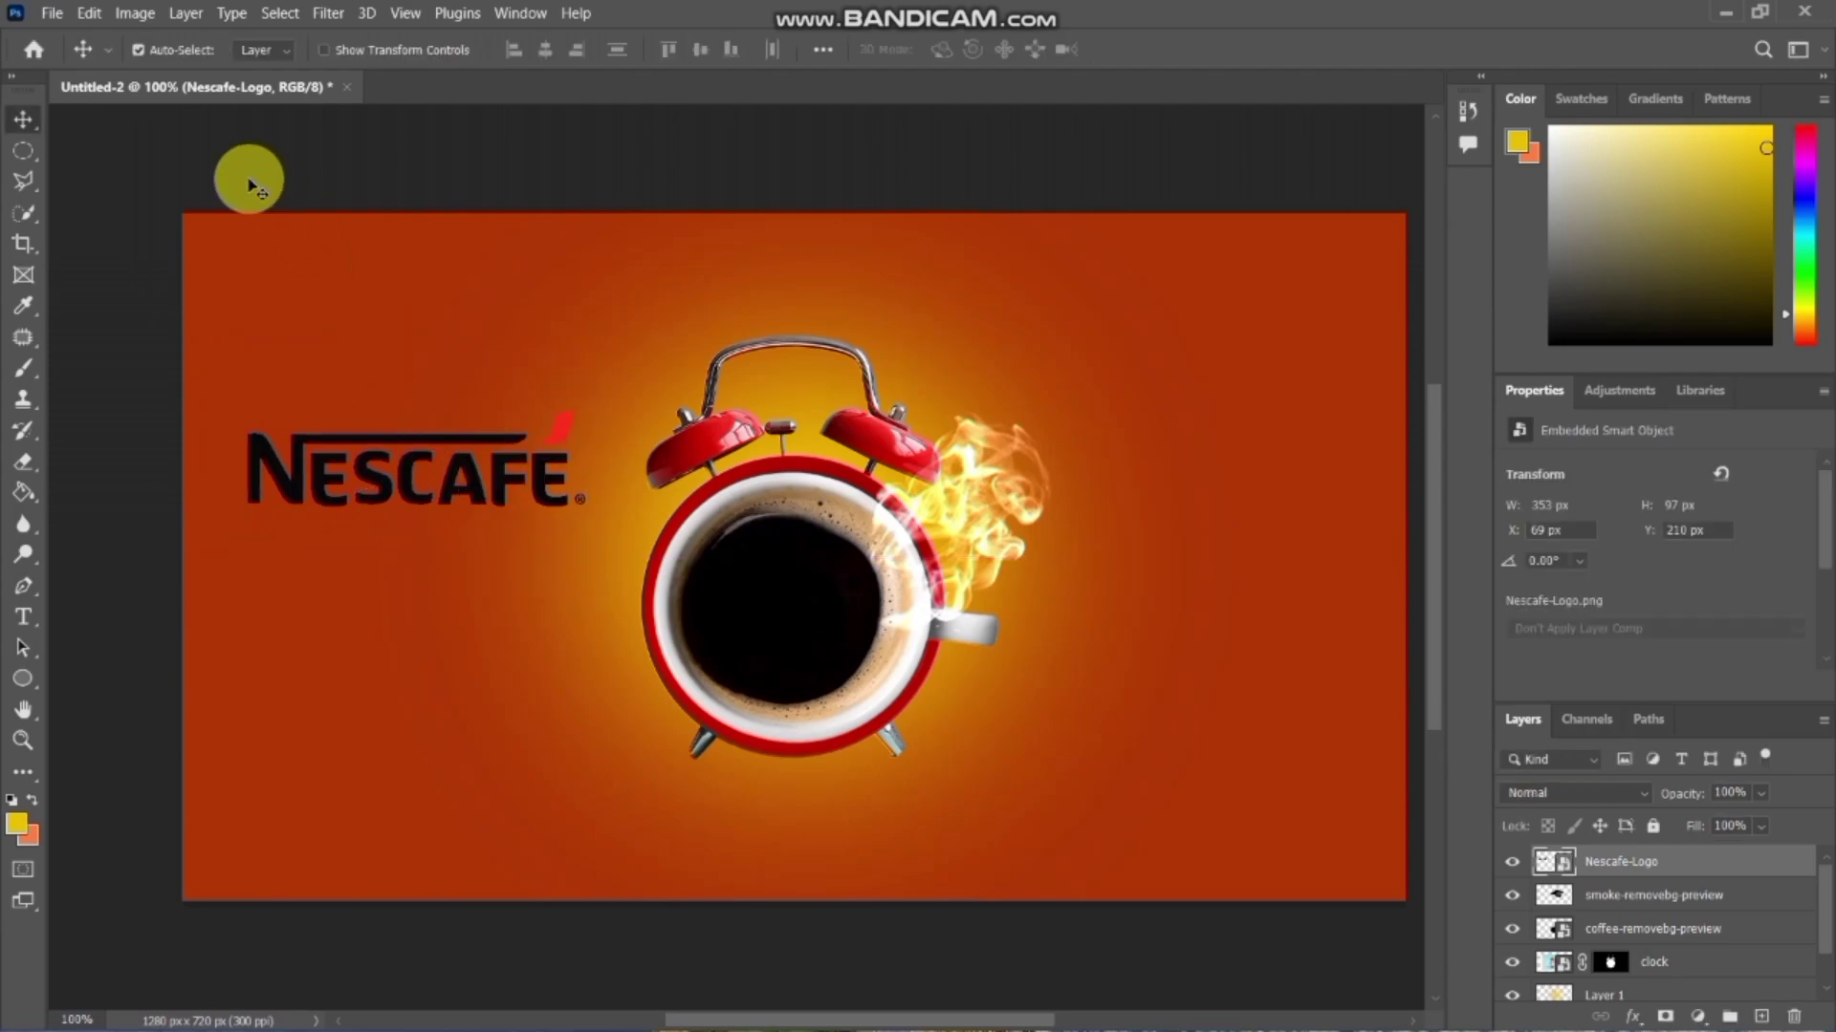
- Shrink the Nescafe-Logo layer slightly further, to about 323×89 px
left_click(201, 153)
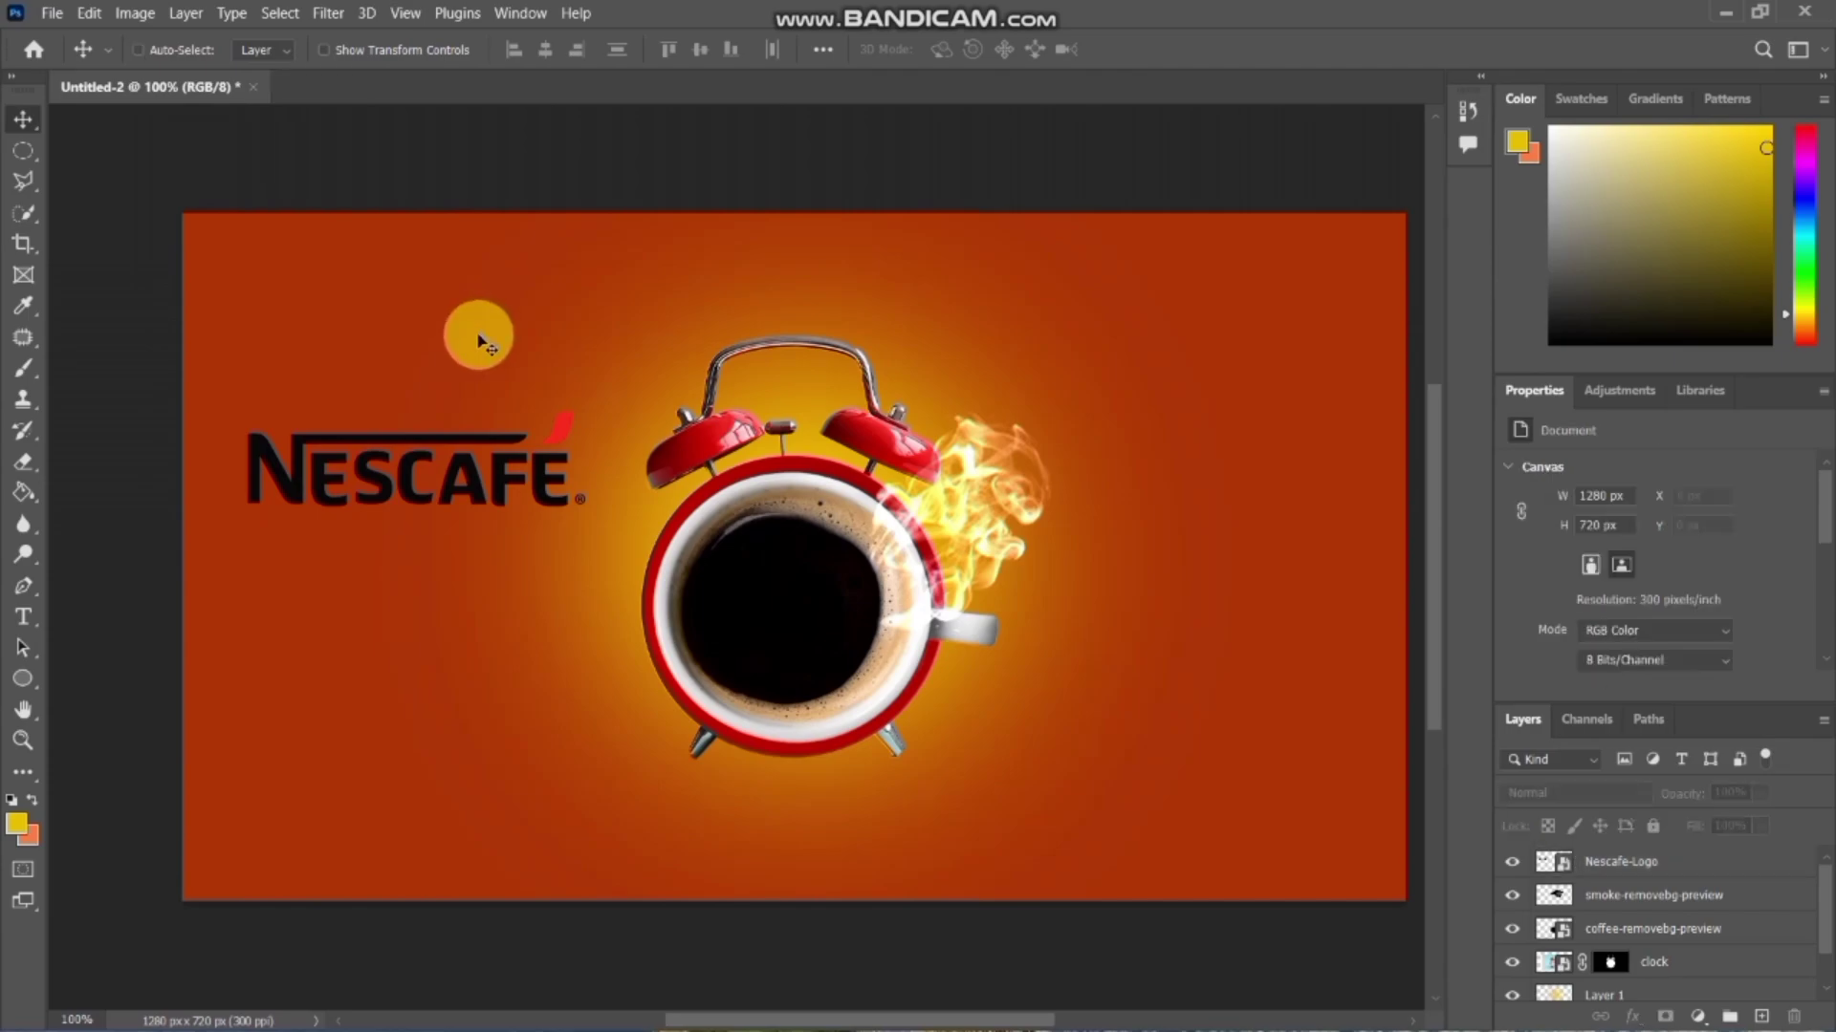
key("ctrl")
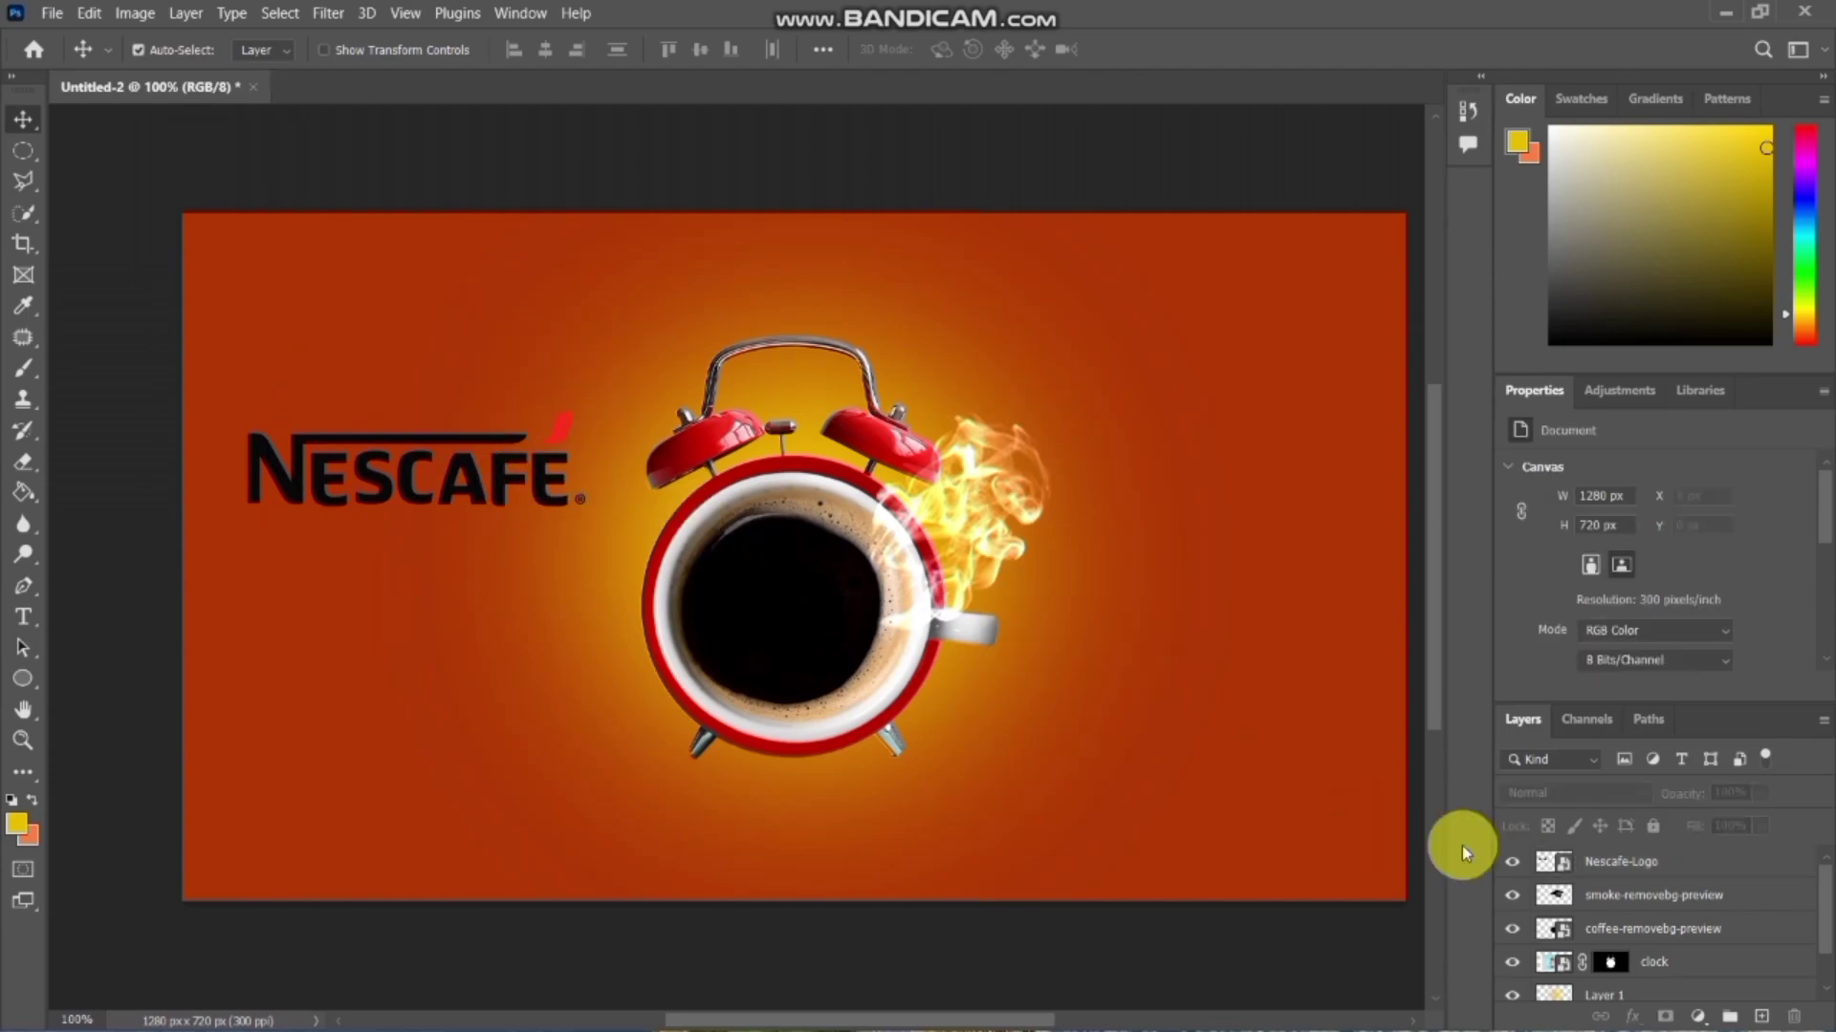
left_click(1651, 861)
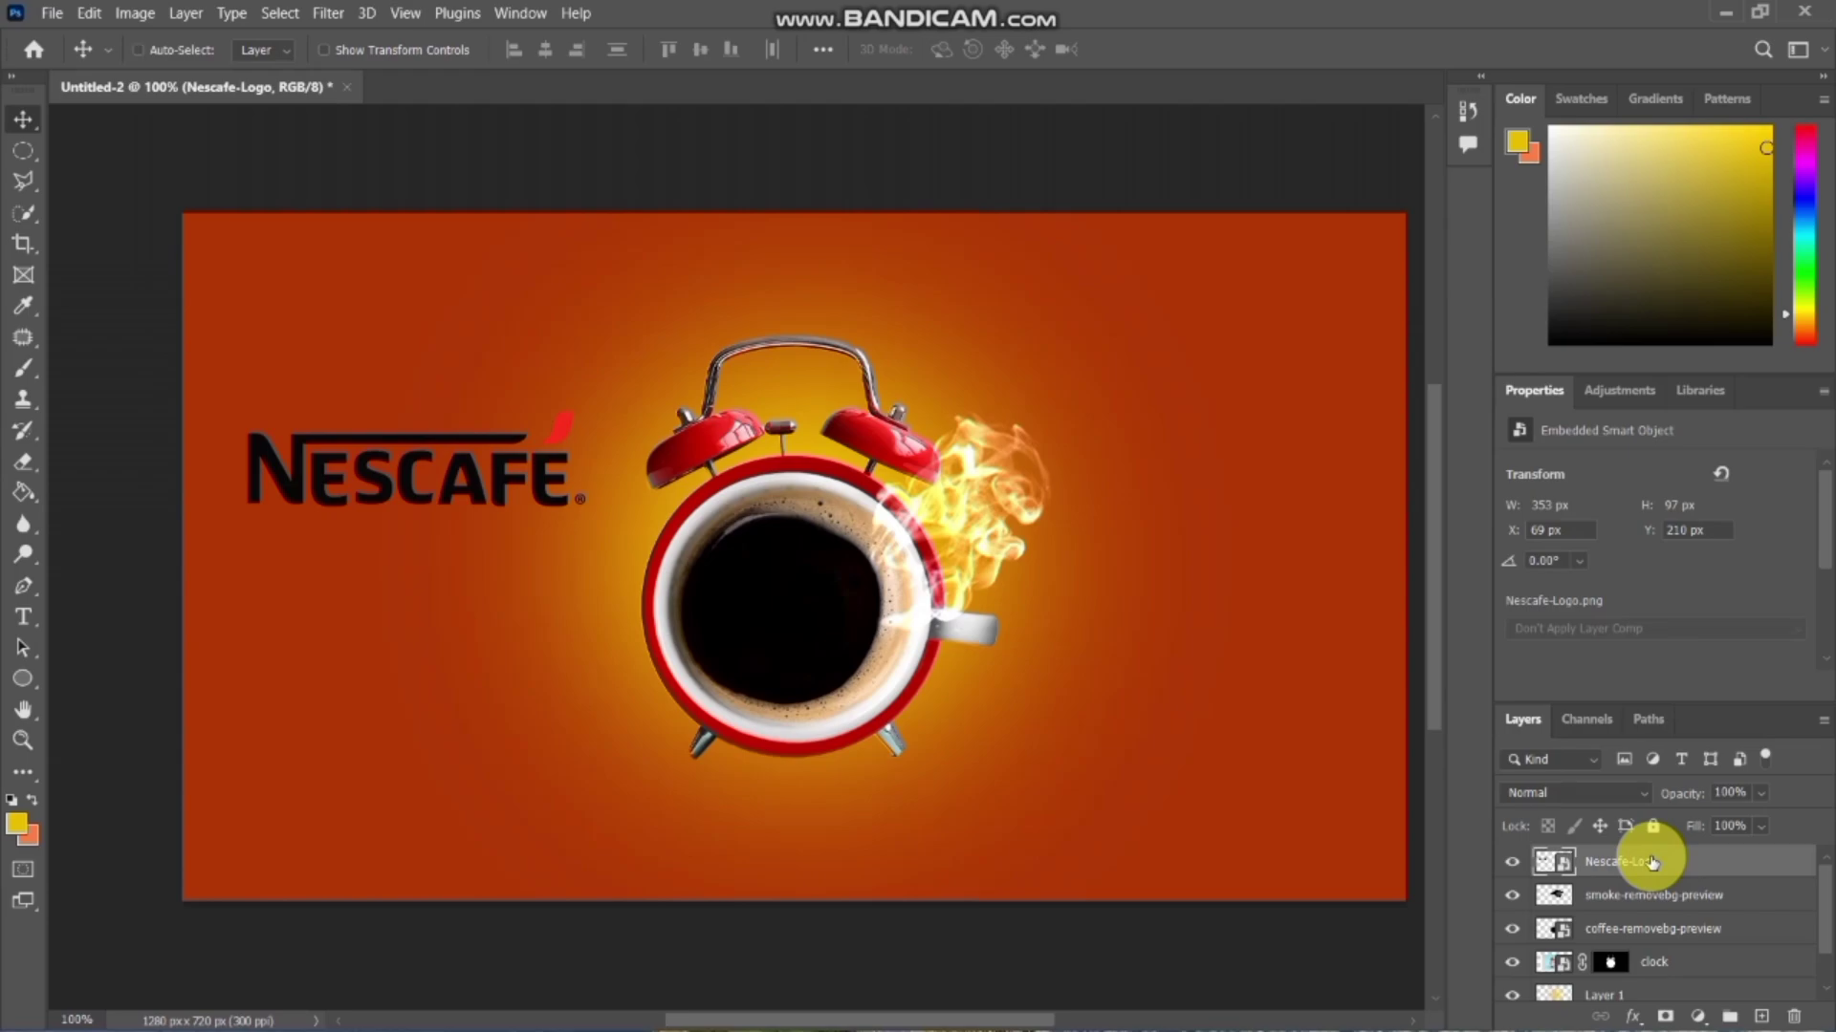
key("ctrl+t")
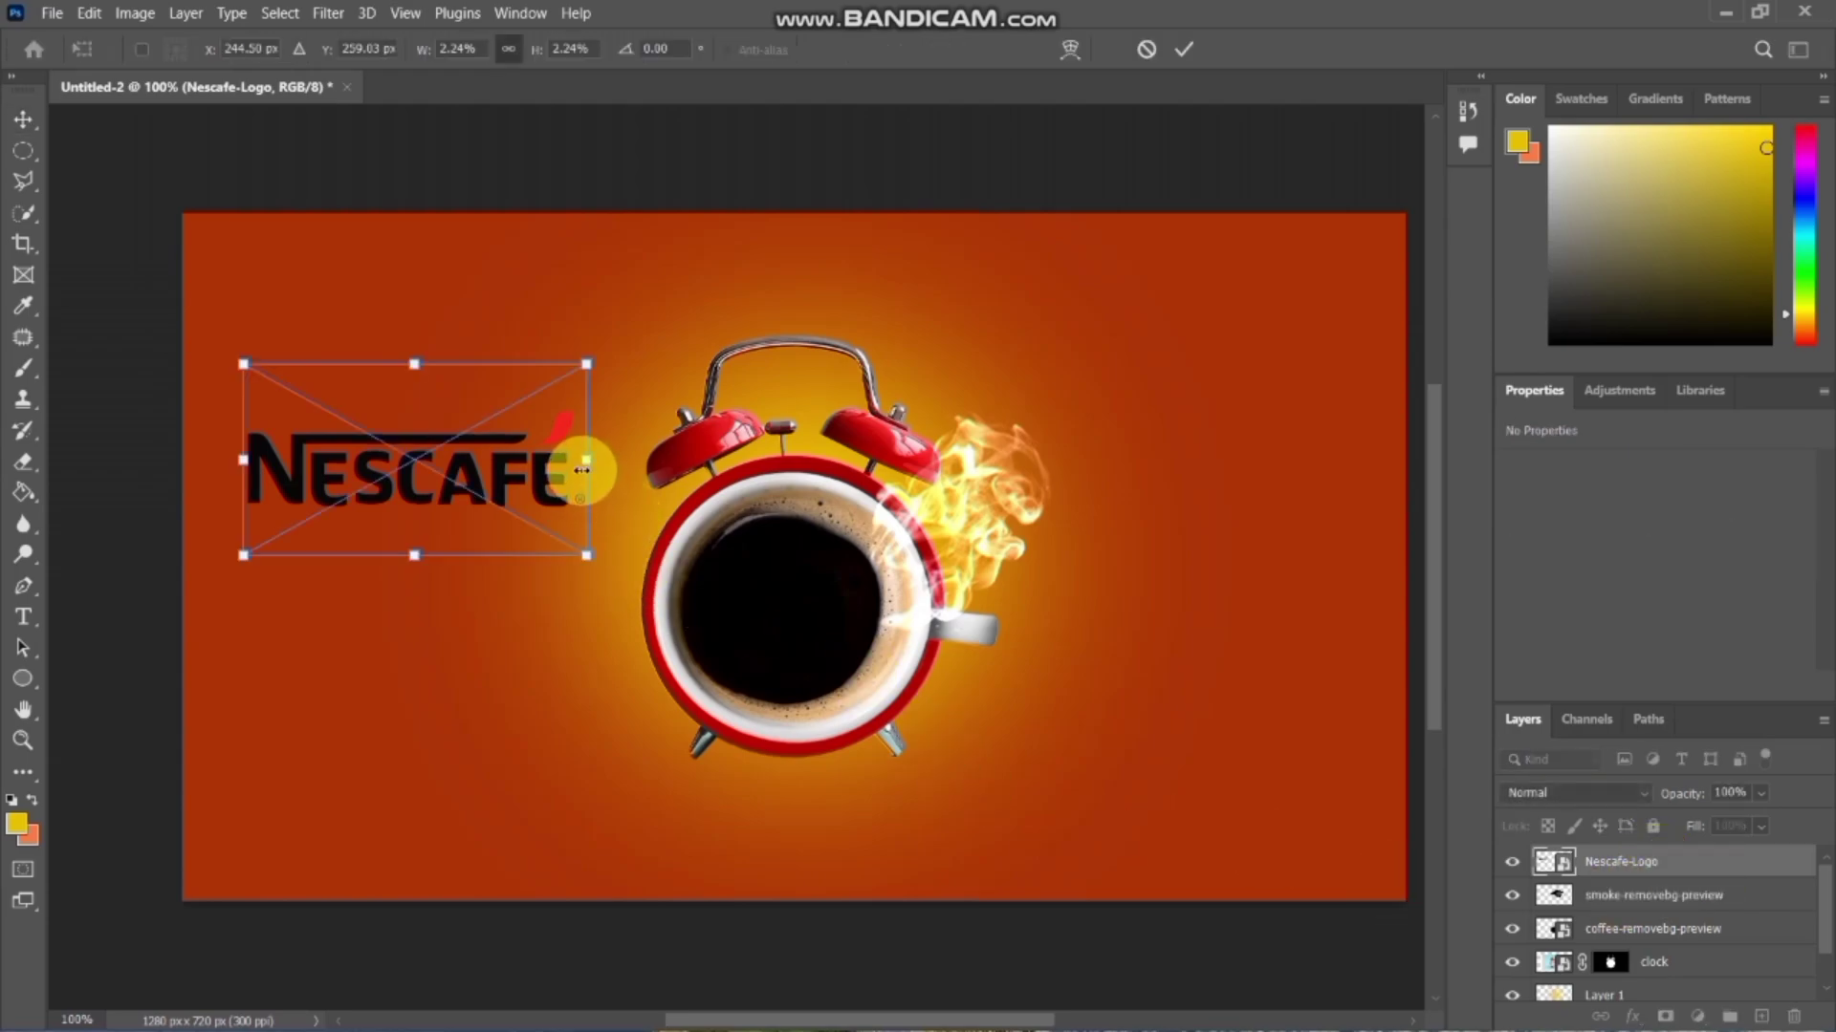
left_click_drag(586, 460, 560, 469)
key("Return")
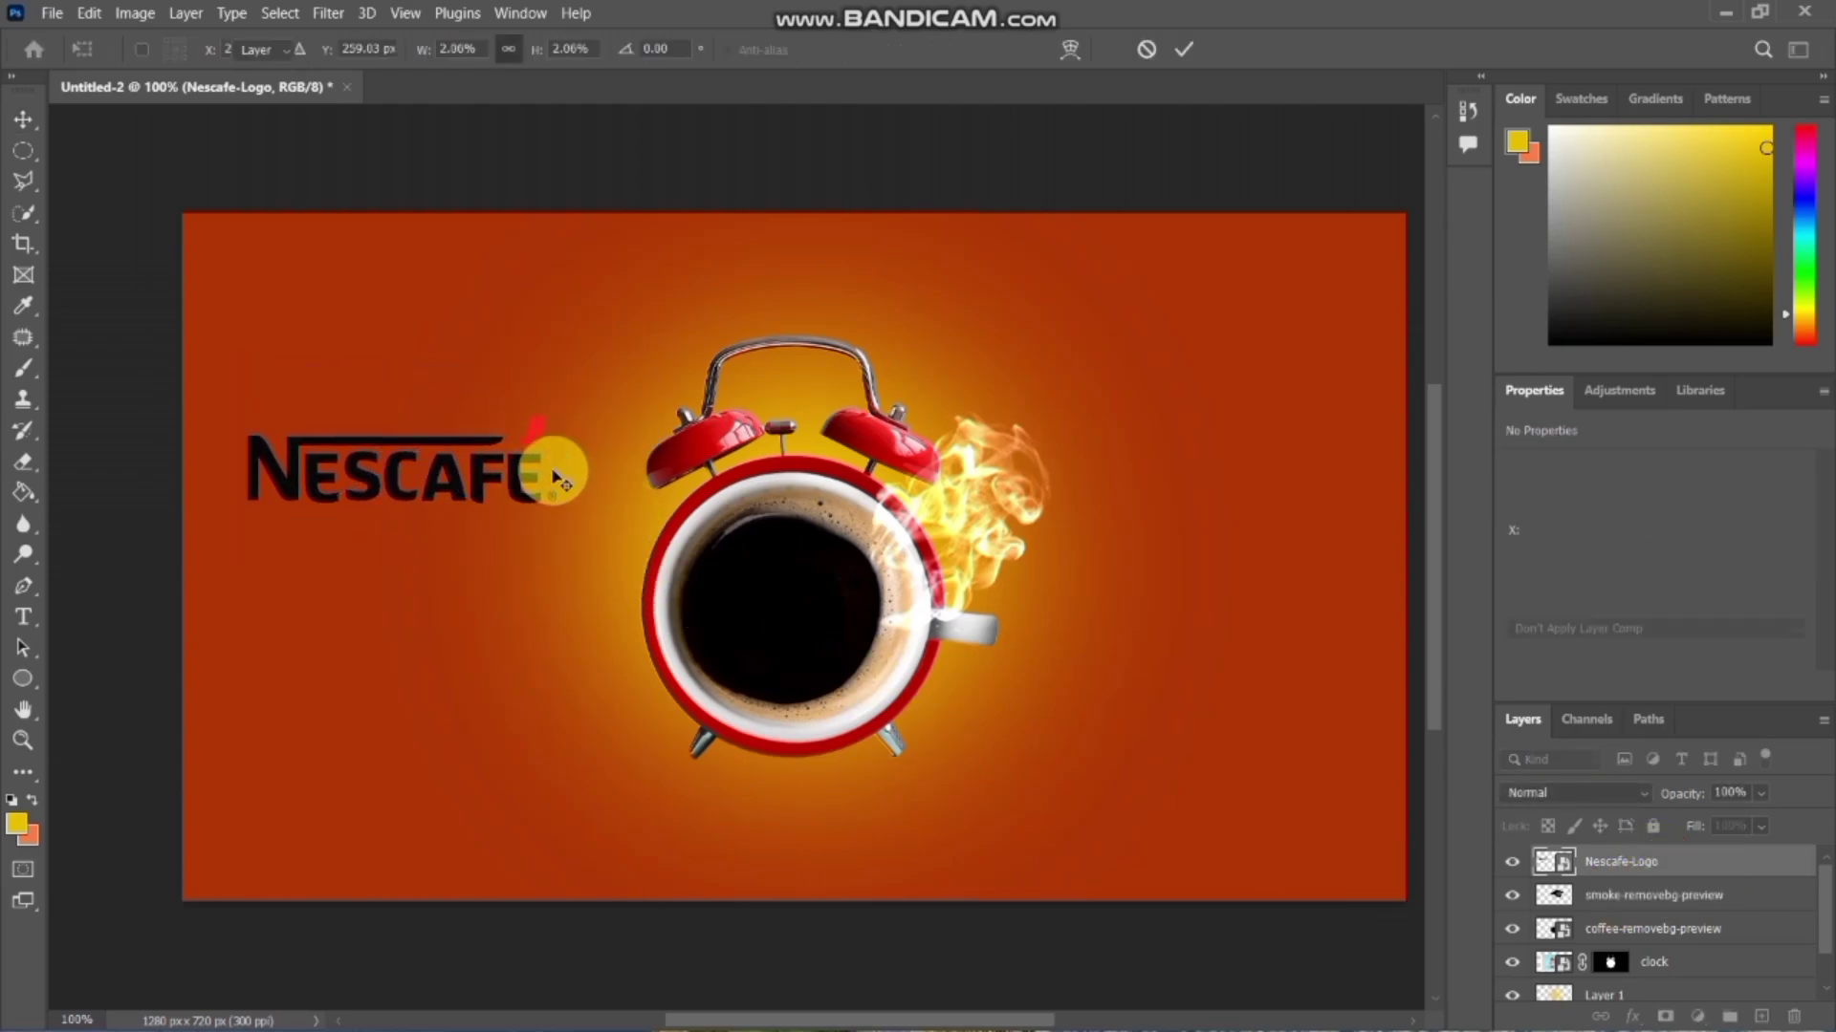
left_click(67, 12)
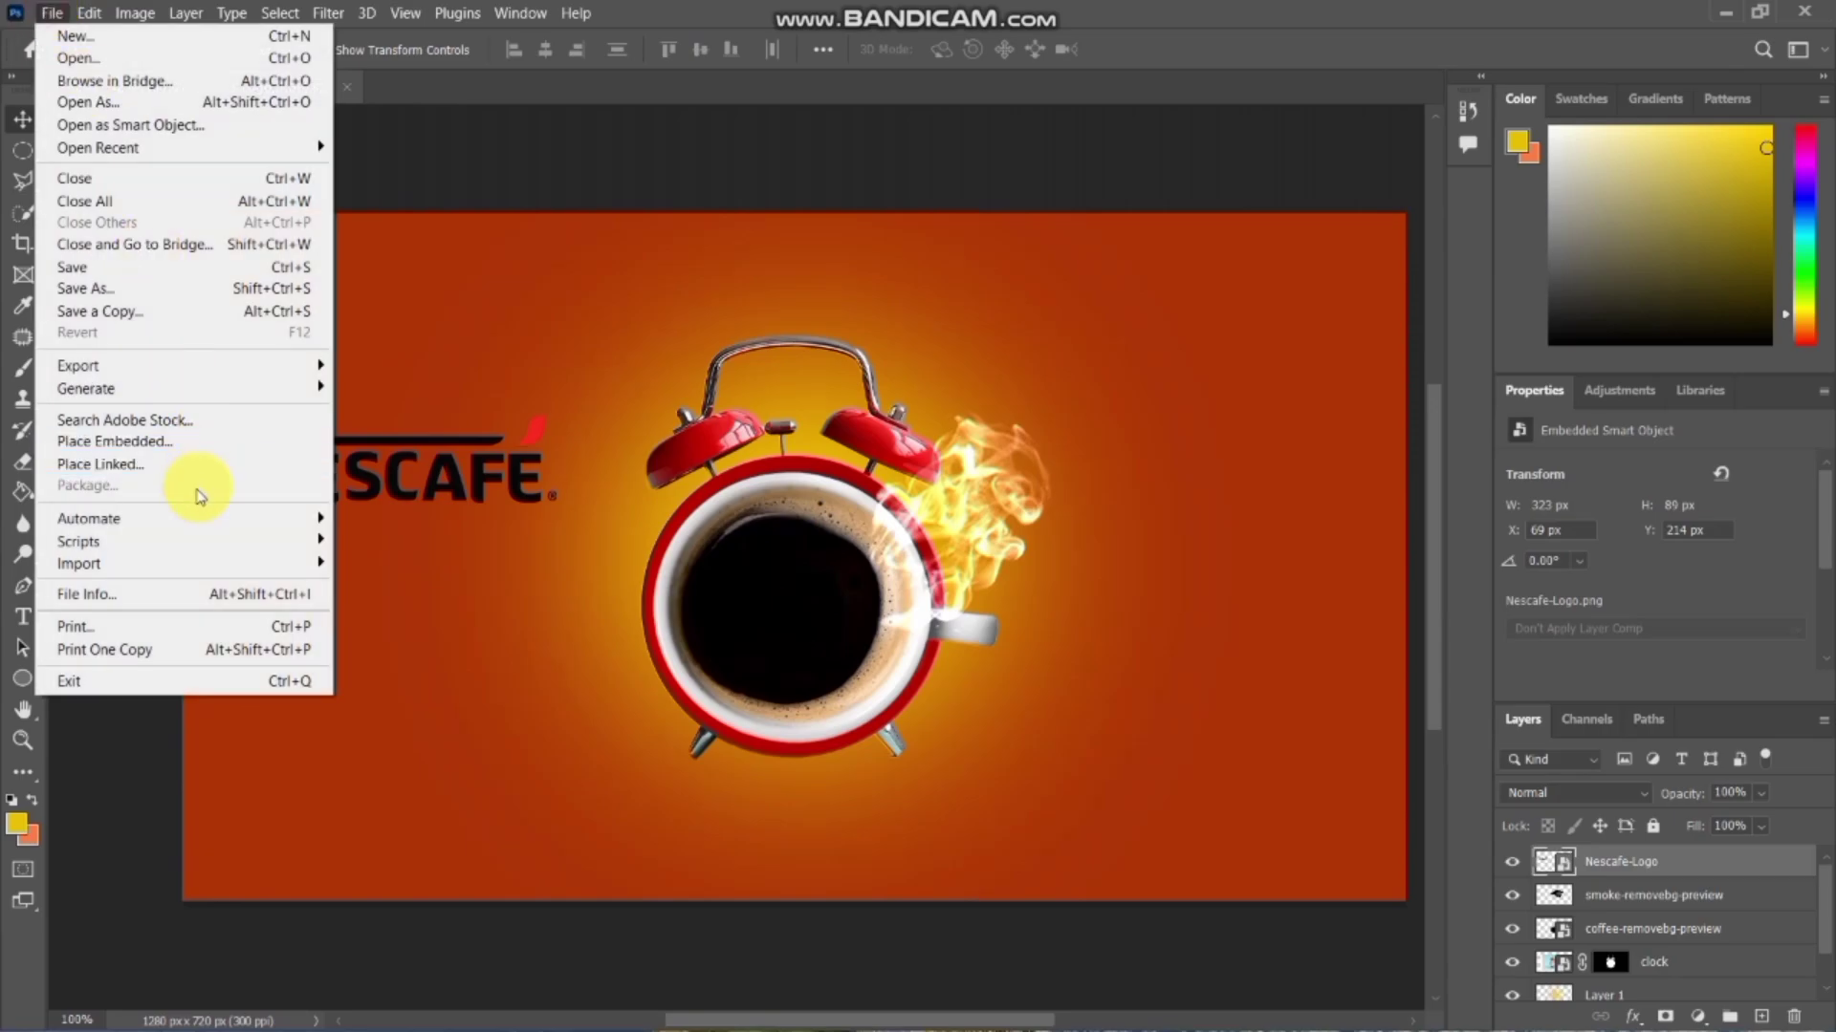
- Embed beans.png around the clock, scaled slightly down to about 15.25%
left_click(182, 439)
scroll(360, 306, "down", 5)
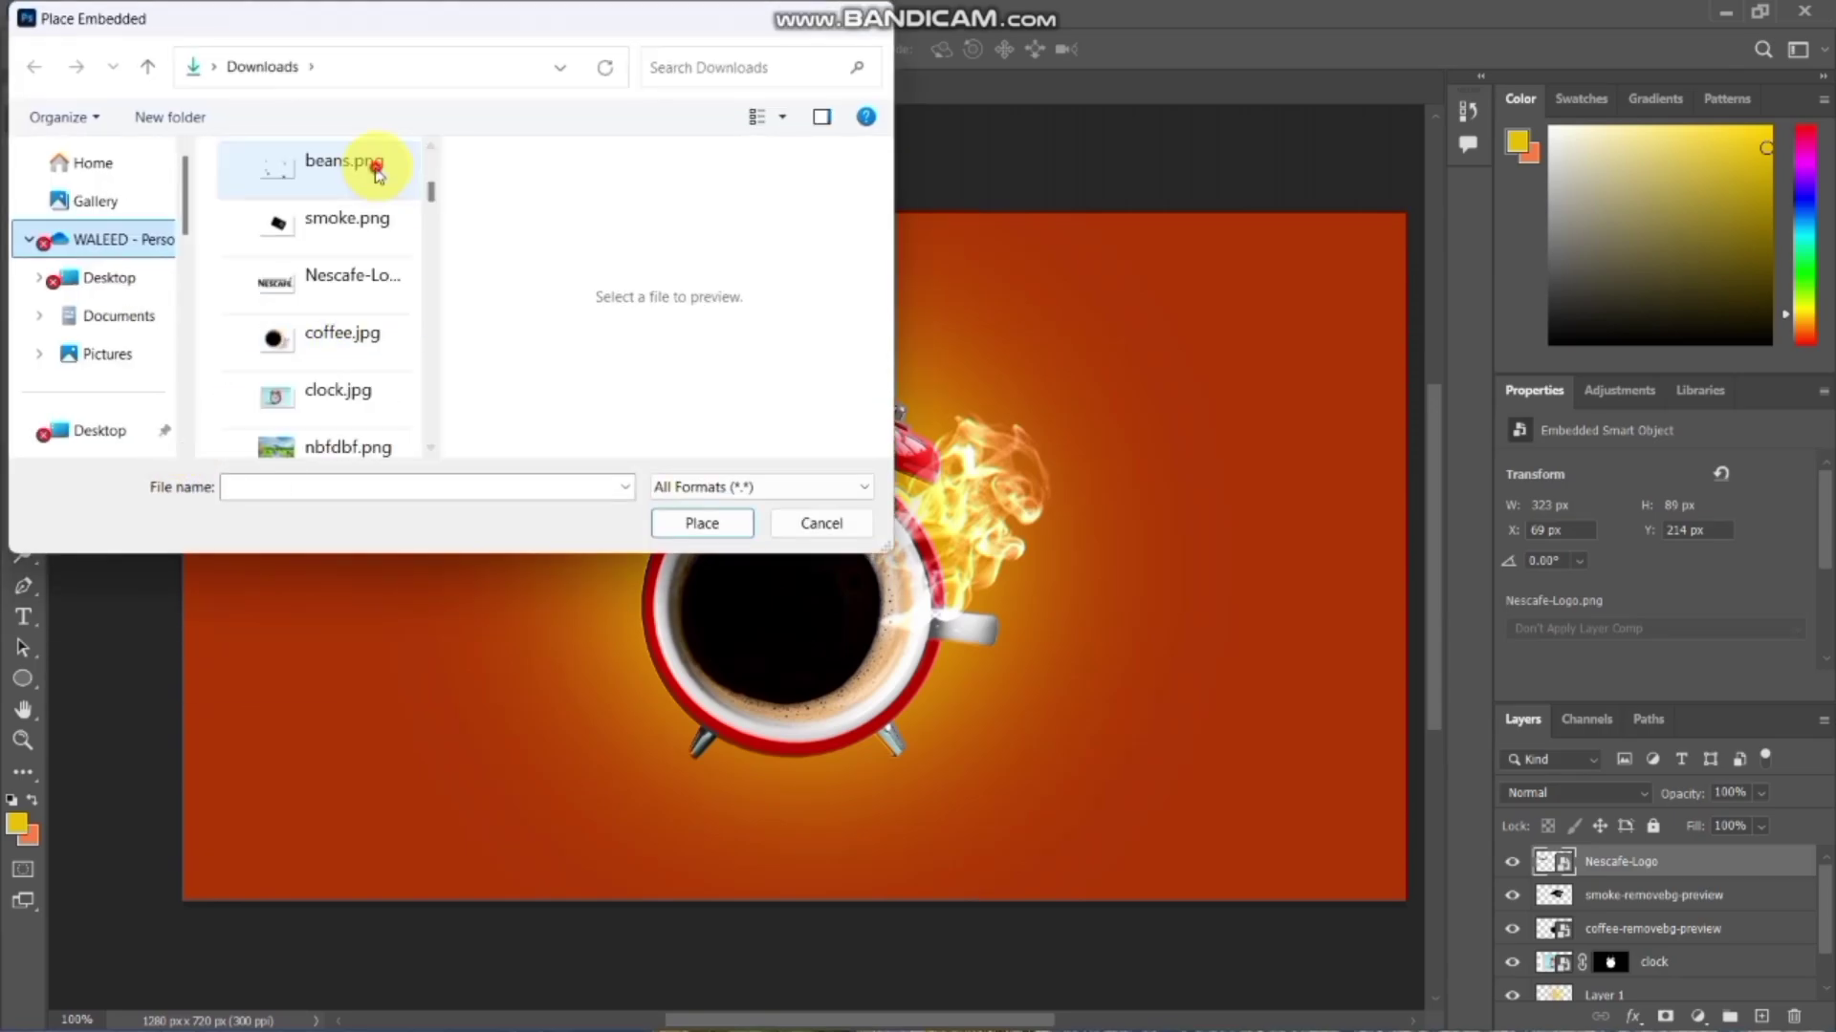
left_click(363, 165)
left_click(703, 522)
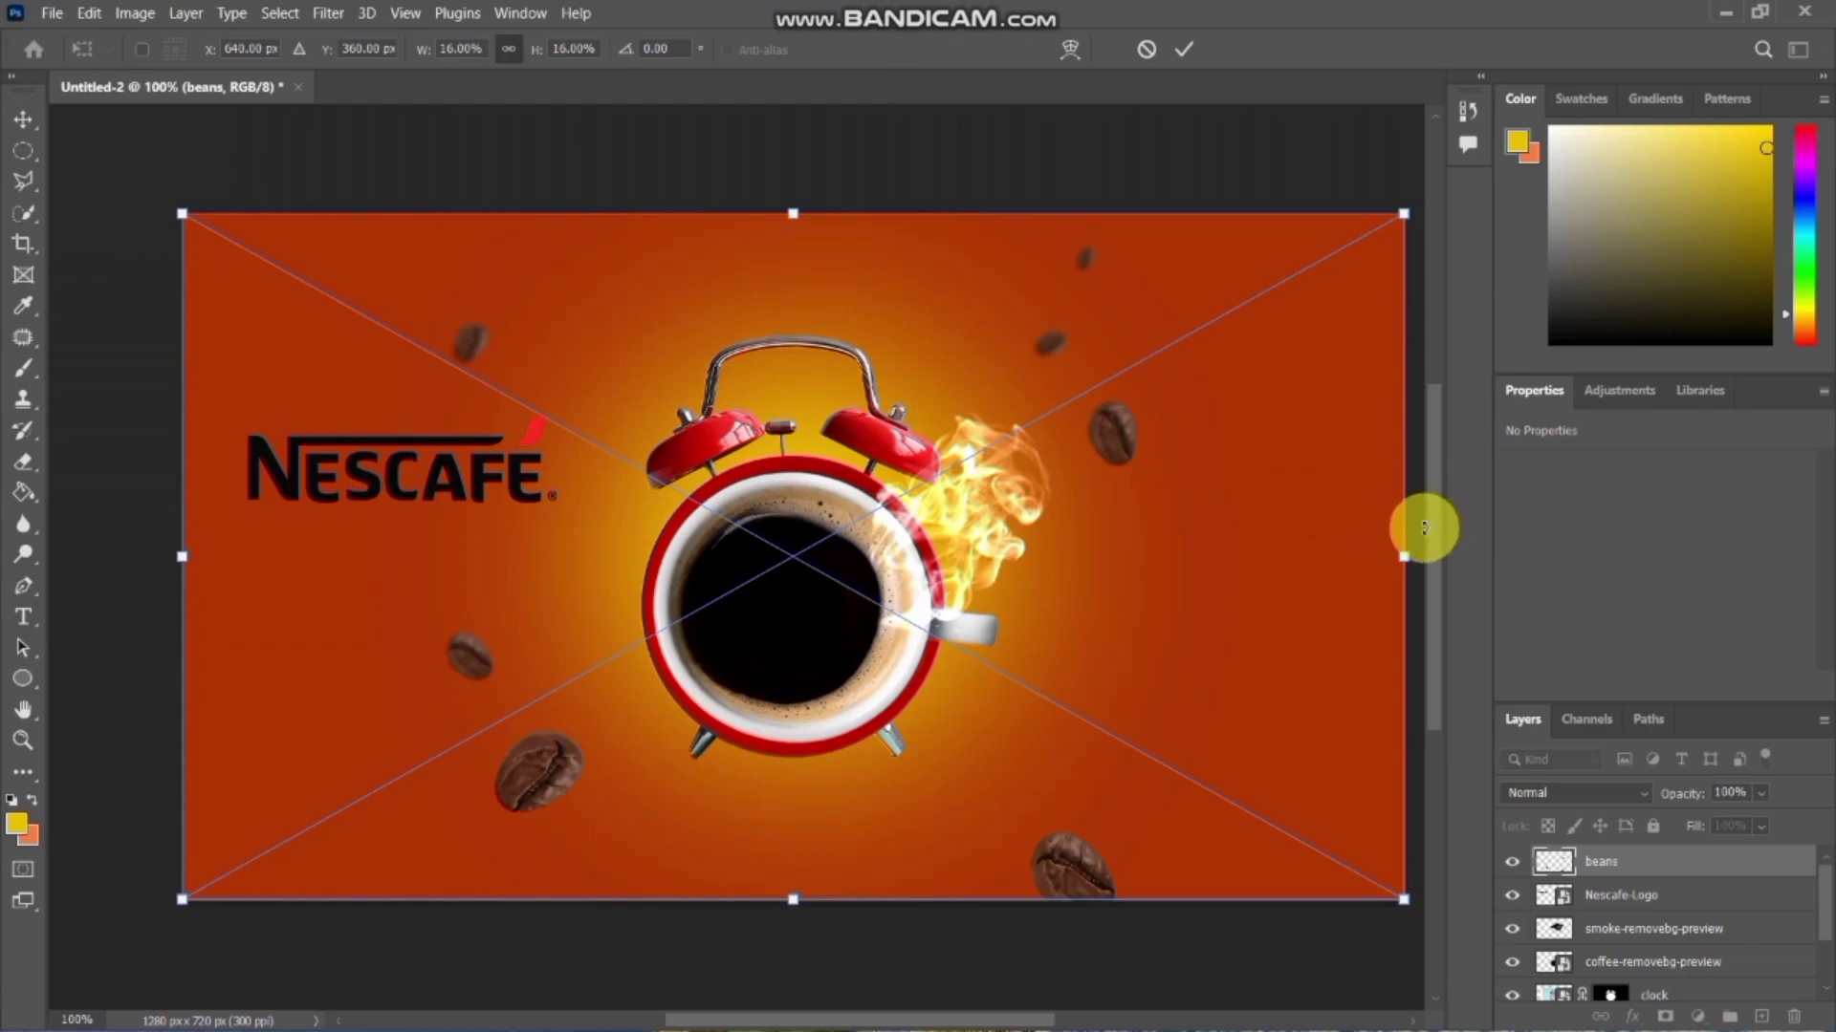
left_click_drag(1403, 550, 1343, 553)
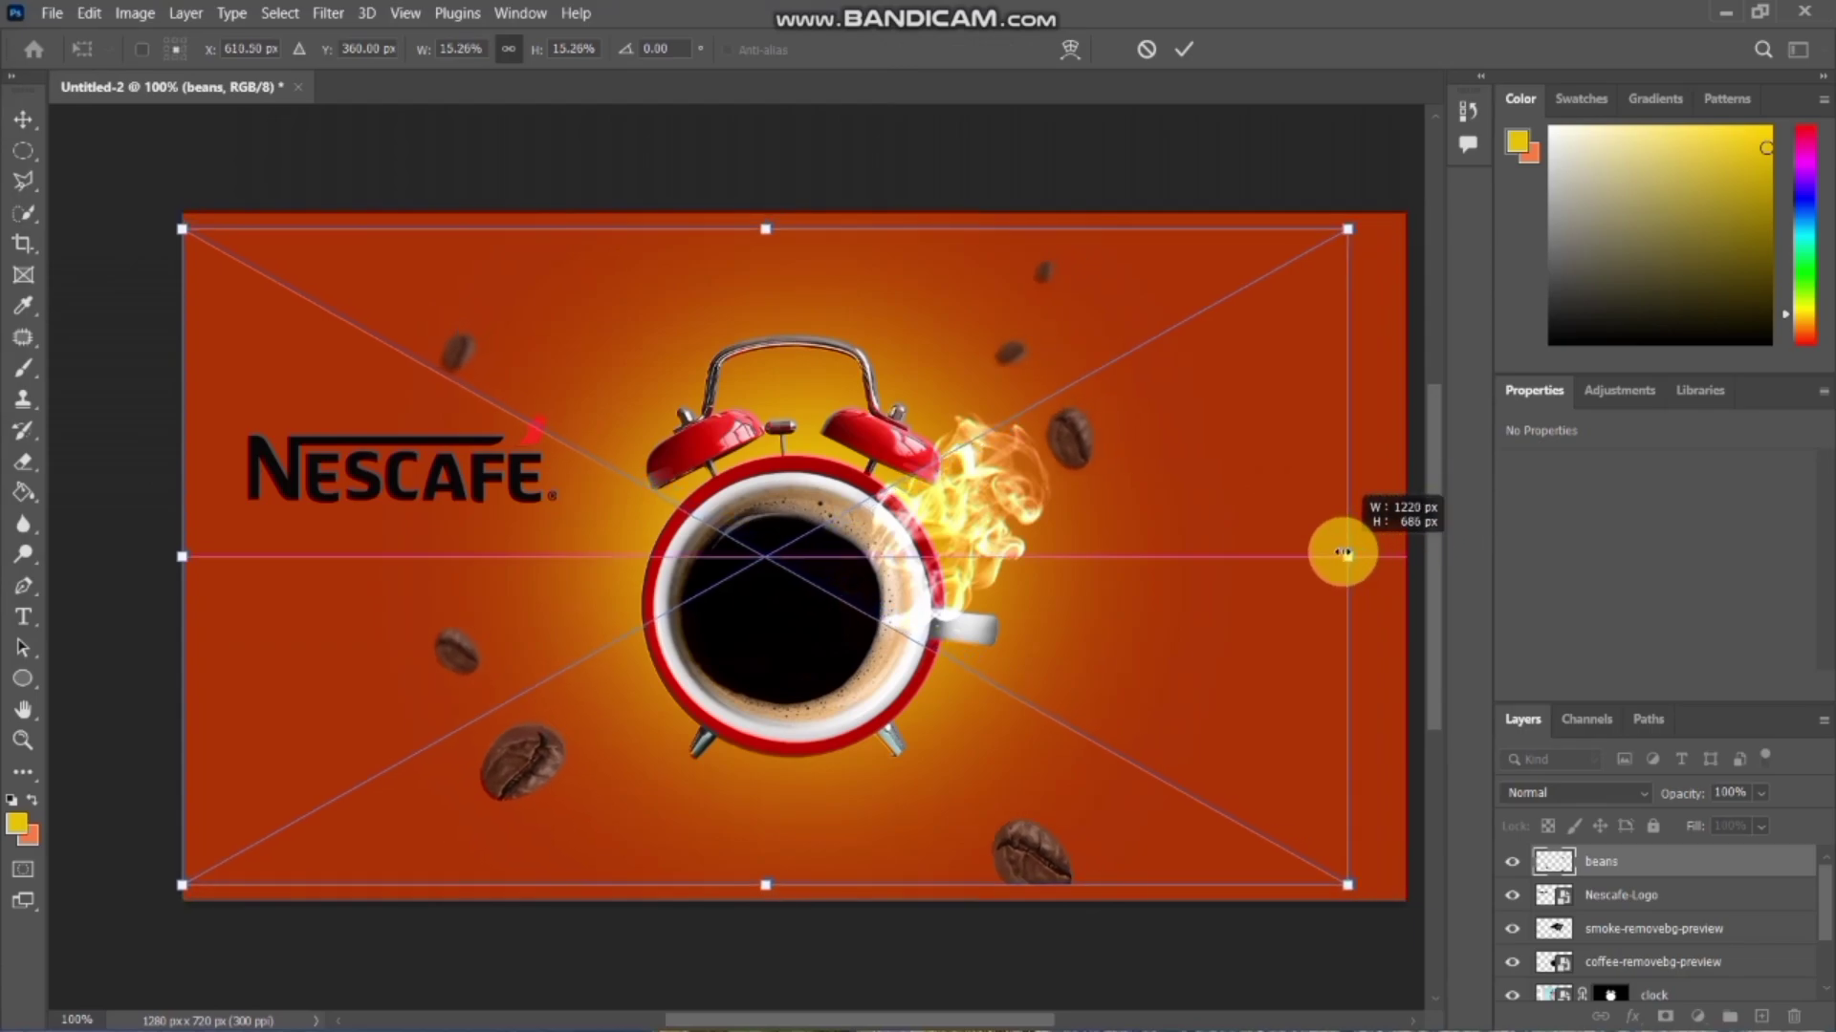
key("Return")
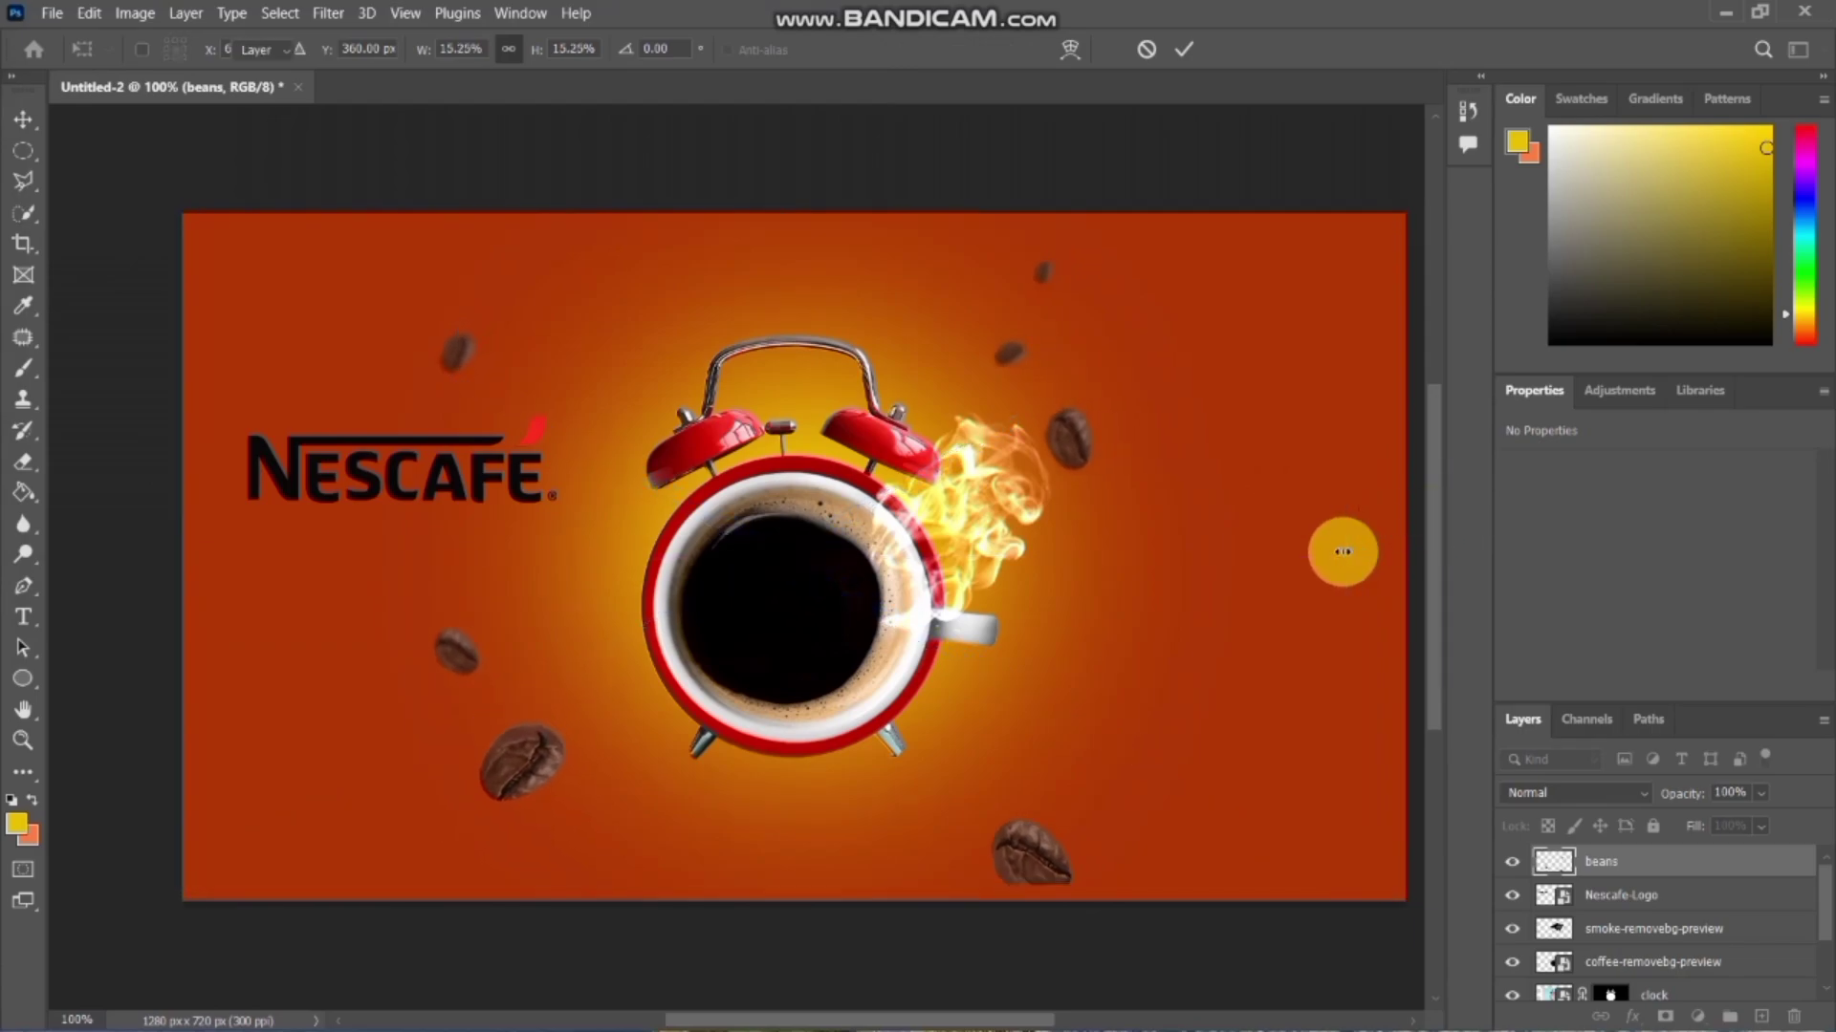